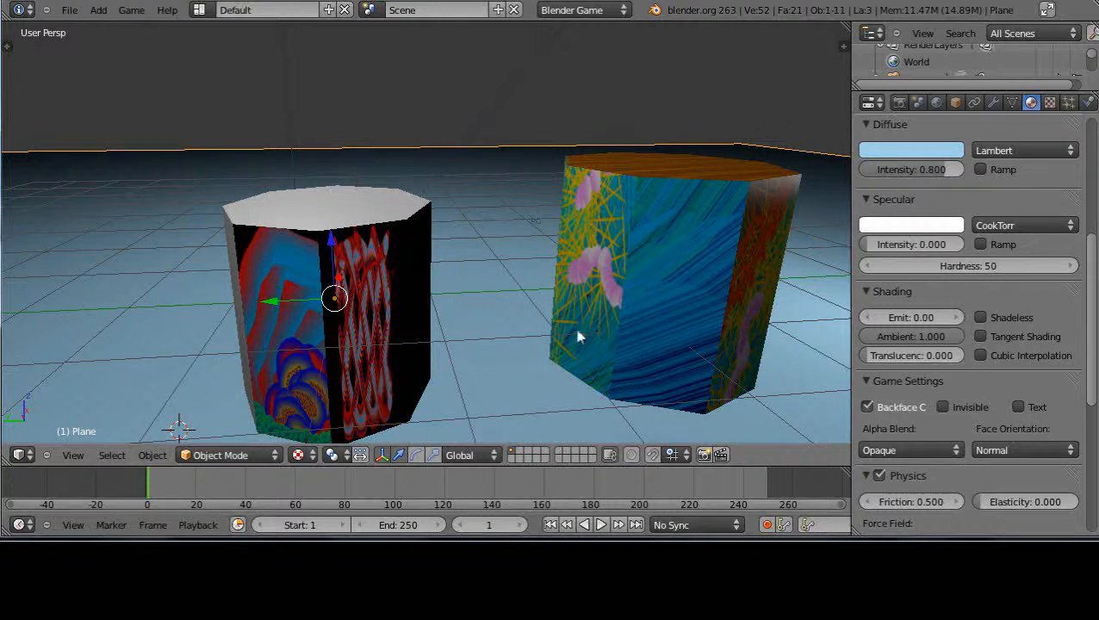
- Look over the finished painted-cylinders scene and start a new scene by reloading the startup file
{"action": "middle_click_drag", "start_coordinate": [490, 345], "coordinate": [440, 335]}
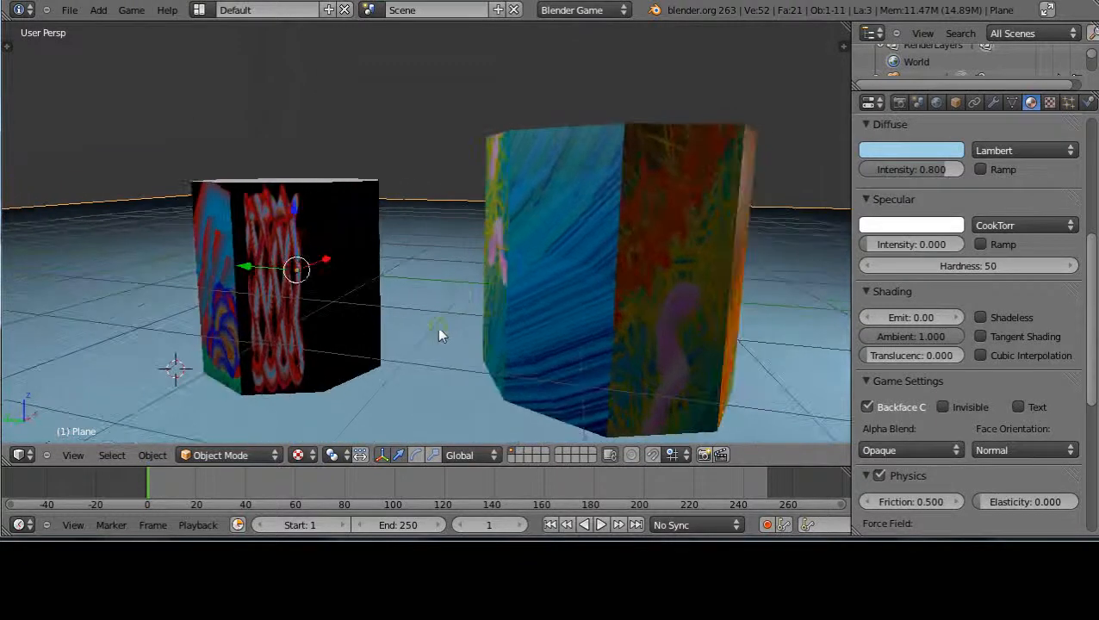
{"action": "scroll", "coordinate": [589, 263], "scroll_direction": "down", "scroll_amount": 2}
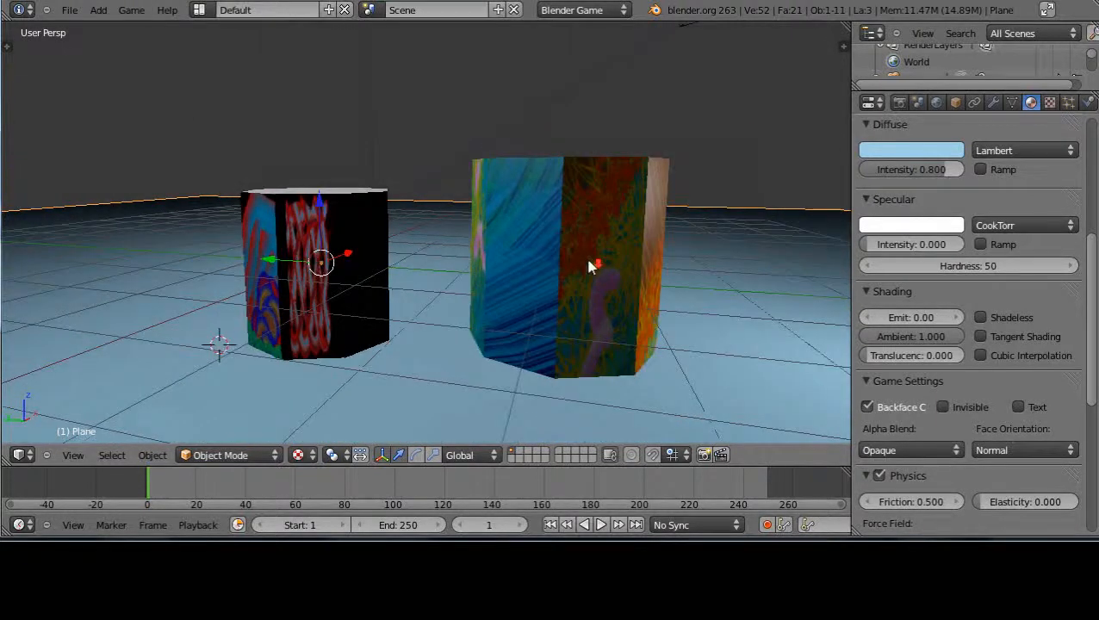
{"action": "mouse_move", "coordinate": [588, 263]}
{"action": "middle_mouse_down"}
{"action": "mouse_move", "coordinate": [559, 269]}
{"action": "mouse_move", "coordinate": [584, 278]}
{"action": "middle_mouse_up"}
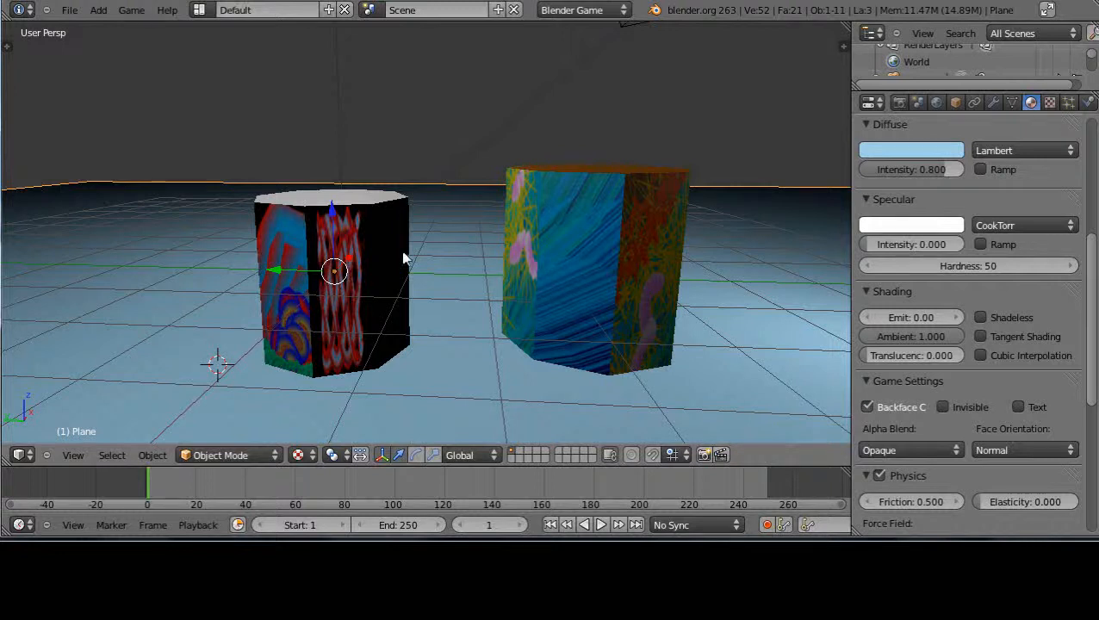
{"action": "left_click", "coordinate": [70, 11]}
{"action": "left_click", "coordinate": [76, 25]}
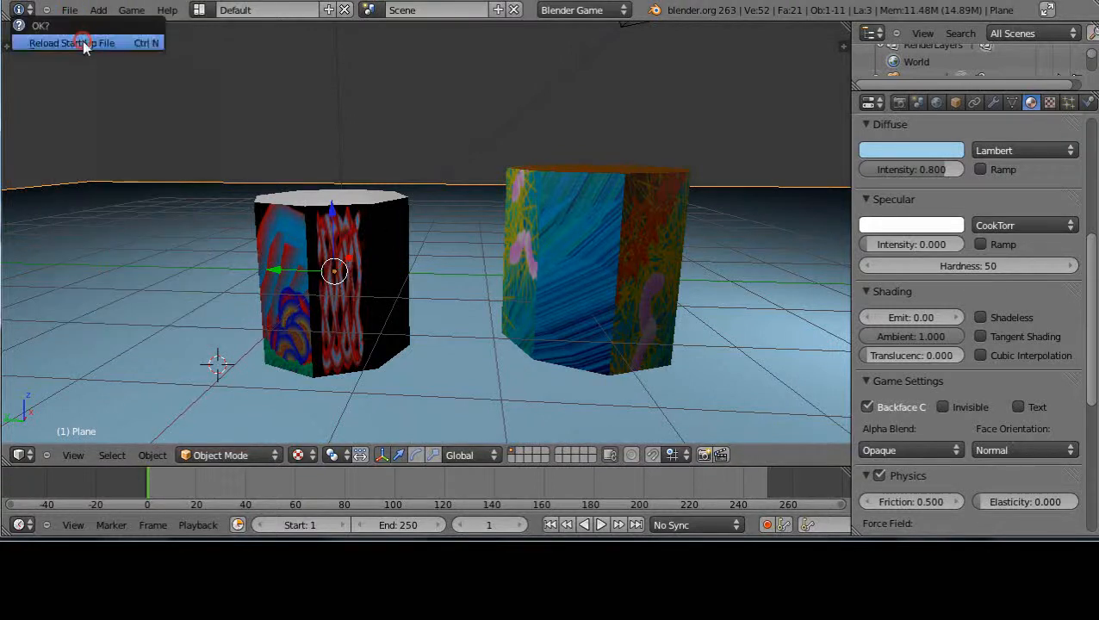
{"action": "left_click", "coordinate": [84, 42]}
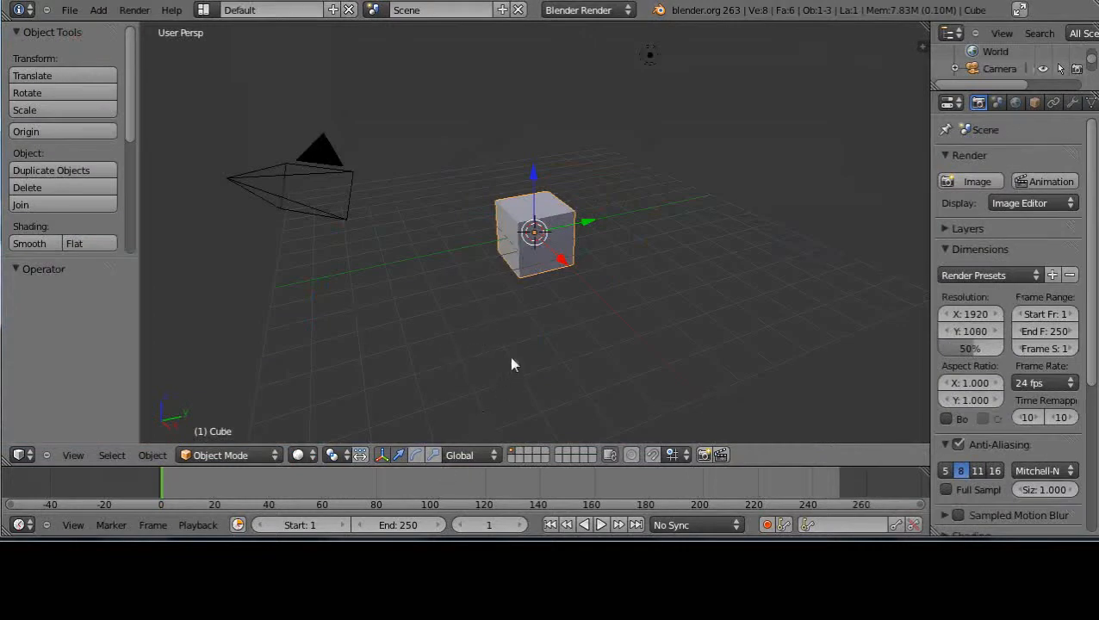
- Delete the default cube from the scene
{"action": "scroll", "coordinate": [513, 362], "scroll_direction": "up", "scroll_amount": 3}
{"action": "key", "text": "x"}
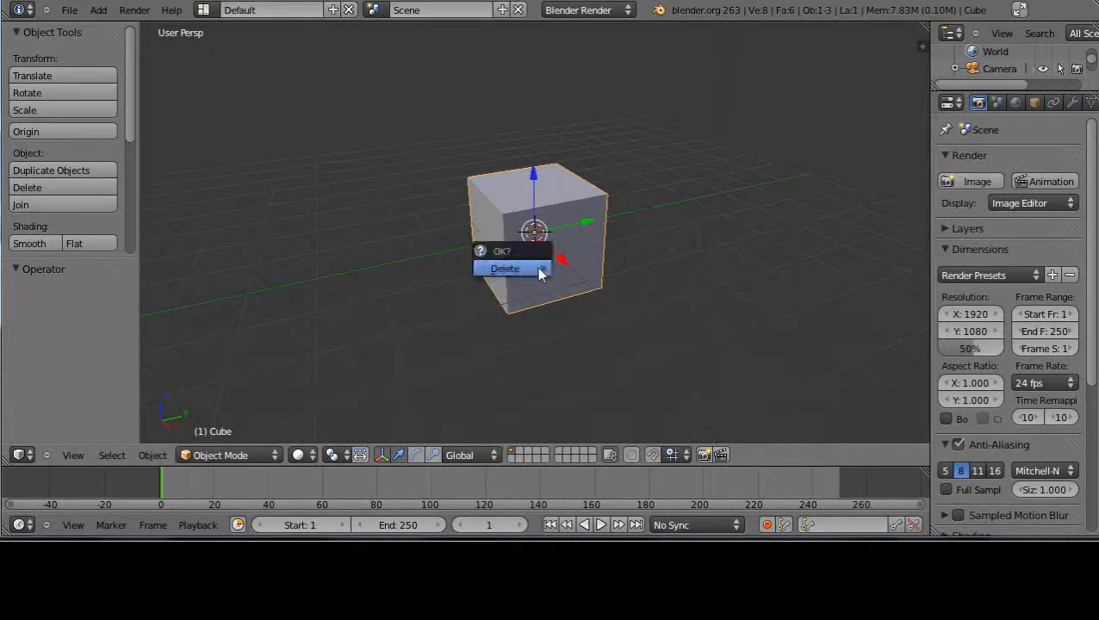
{"action": "left_click", "coordinate": [500, 271]}
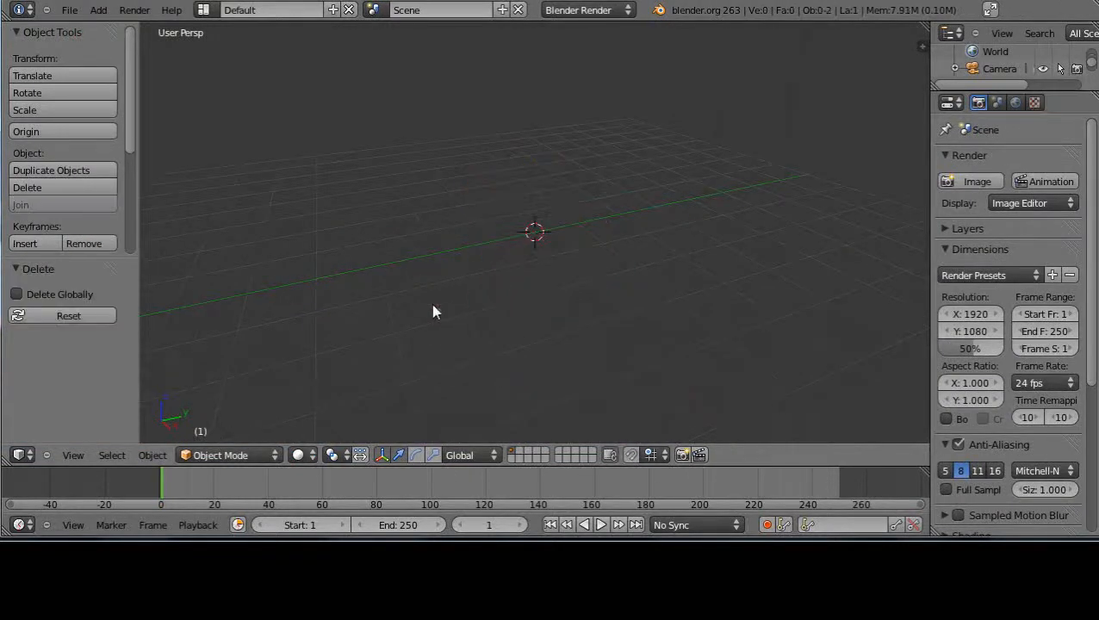
- Add a plane mesh at the scene's origin and scale it by 9 as the ground
{"action": "key", "text": "shift+a"}
{"action": "mouse_move", "coordinate": [405, 285]}
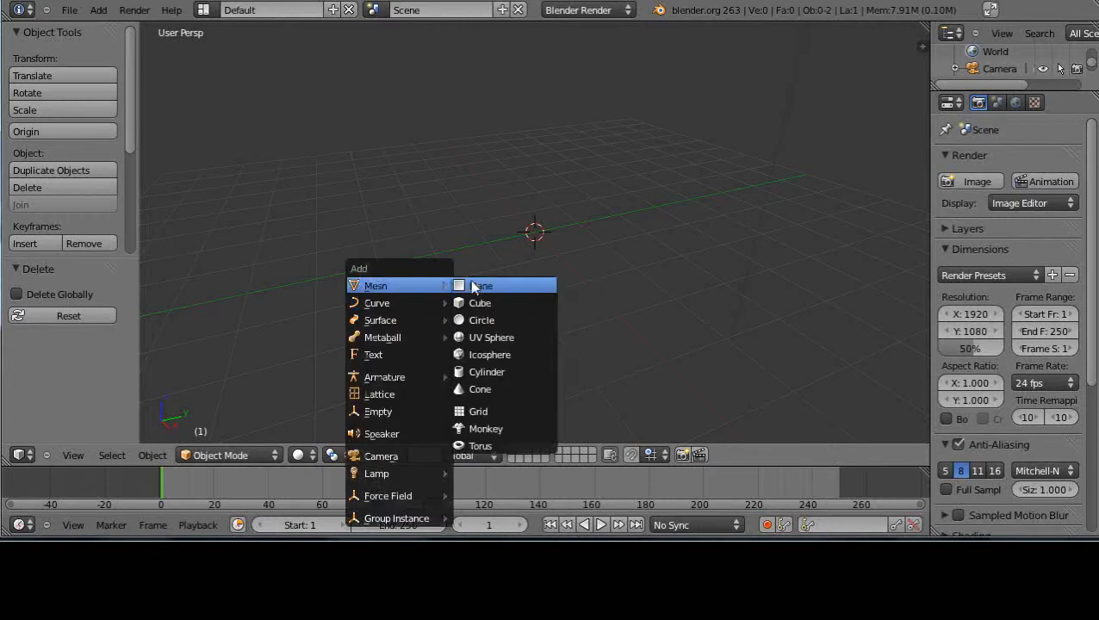
{"action": "left_click", "coordinate": [476, 286]}
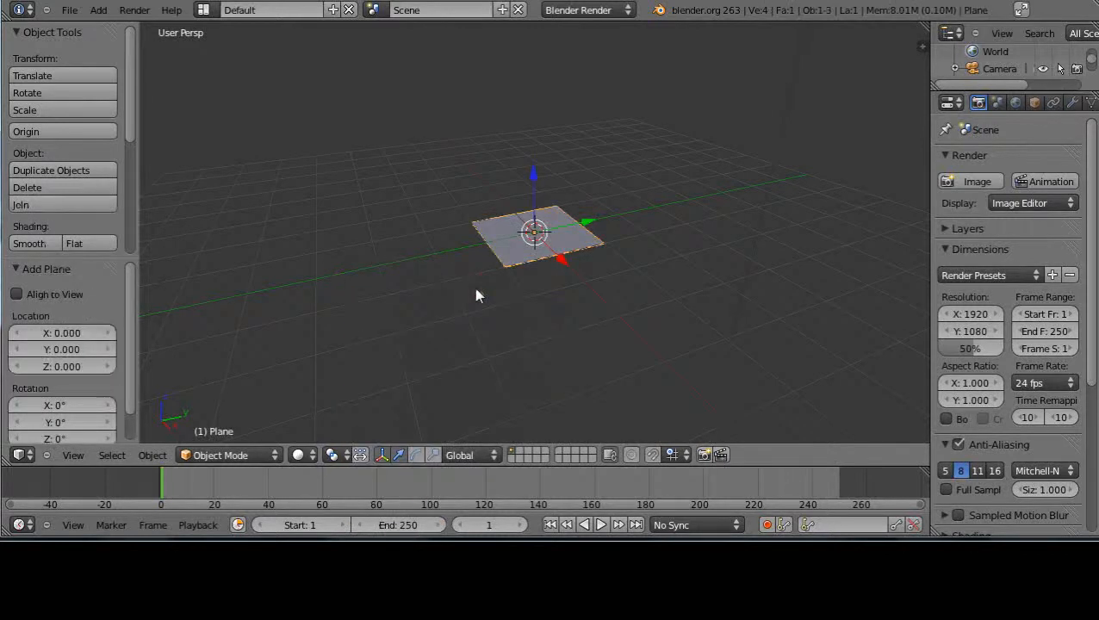
{"action": "left_click", "coordinate": [476, 290]}
{"action": "key", "text": "s"}
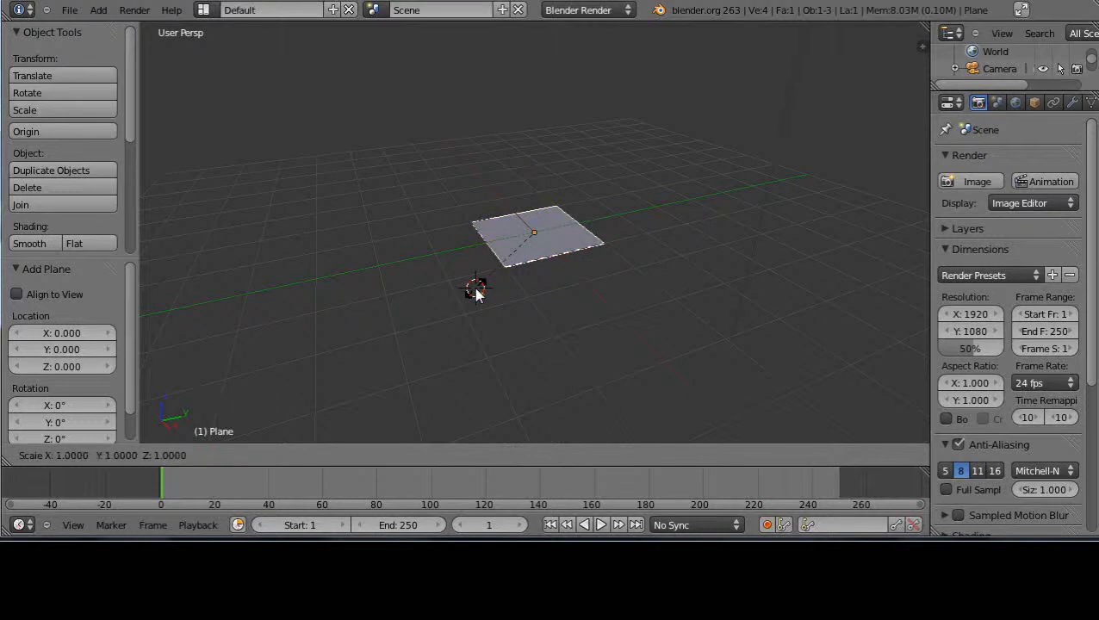
{"action": "key", "text": "9"}
{"action": "key", "text": "Return"}
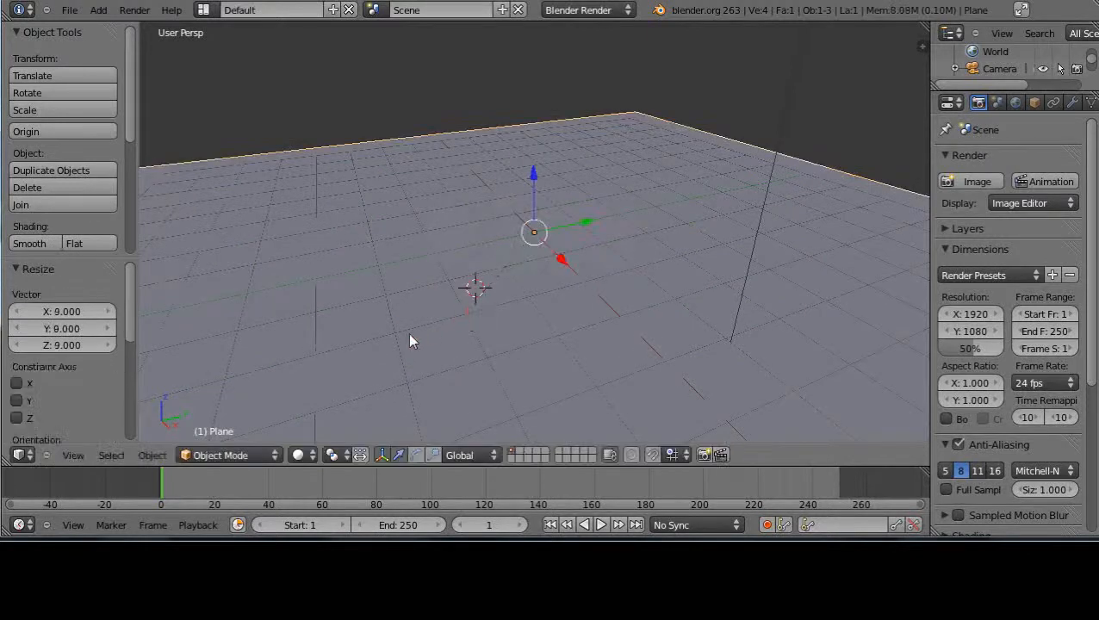
- Widen the properties area and give the plane a new material with a light blue diffuse colour
{"action": "middle_click_drag", "start_coordinate": [408, 333], "coordinate": [449, 307]}
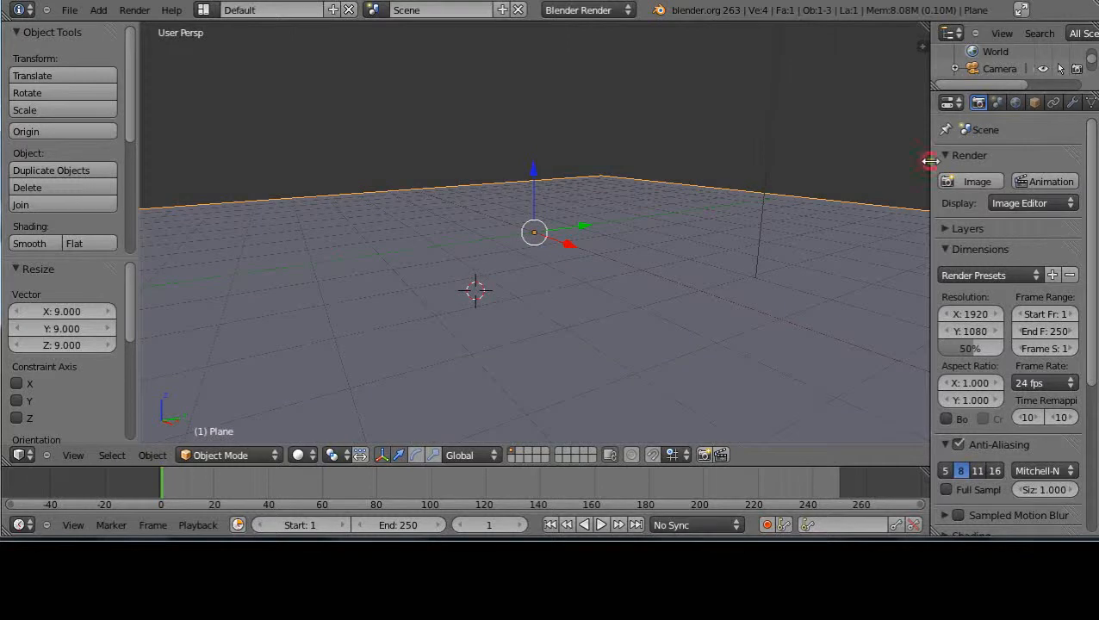
{"action": "left_click_drag", "start_coordinate": [930, 161], "coordinate": [851, 171]}
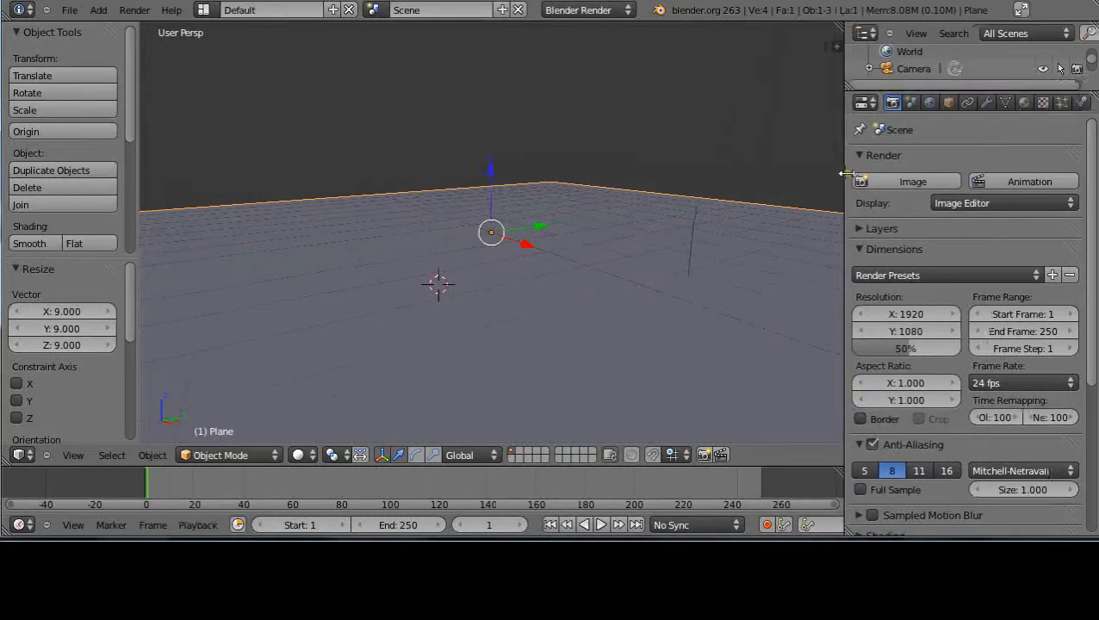
{"action": "left_click", "coordinate": [1032, 103]}
{"action": "left_click", "coordinate": [926, 217]}
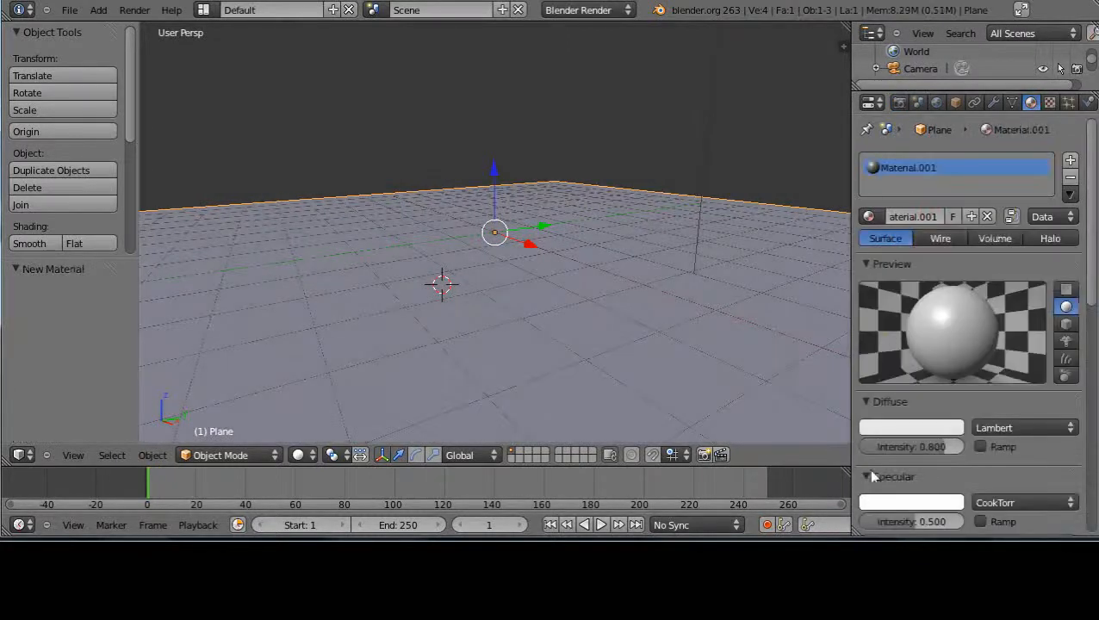
{"action": "left_click", "coordinate": [917, 426]}
{"action": "left_click", "coordinate": [887, 227]}
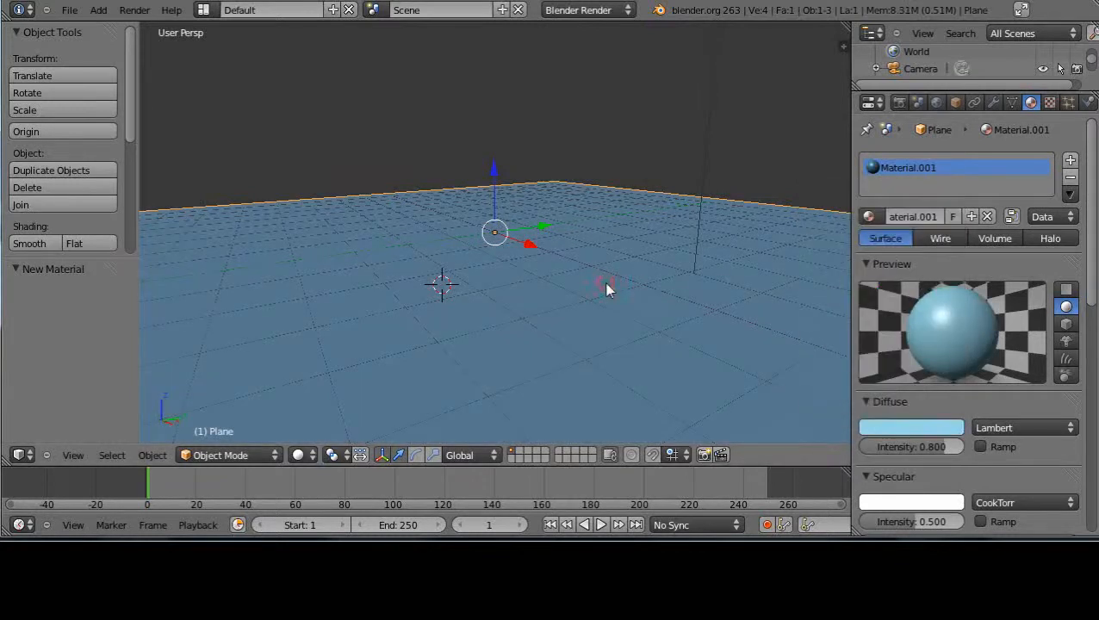
- Add a cylinder mesh at the 3D cursor and set its vertices to 8
{"action": "scroll", "coordinate": [609, 333], "scroll_direction": "up", "scroll_amount": 2}
{"action": "scroll", "coordinate": [609, 332], "scroll_direction": "down", "scroll_amount": 2}
{"action": "scroll", "coordinate": [540, 311], "scroll_direction": "up", "scroll_amount": 3}
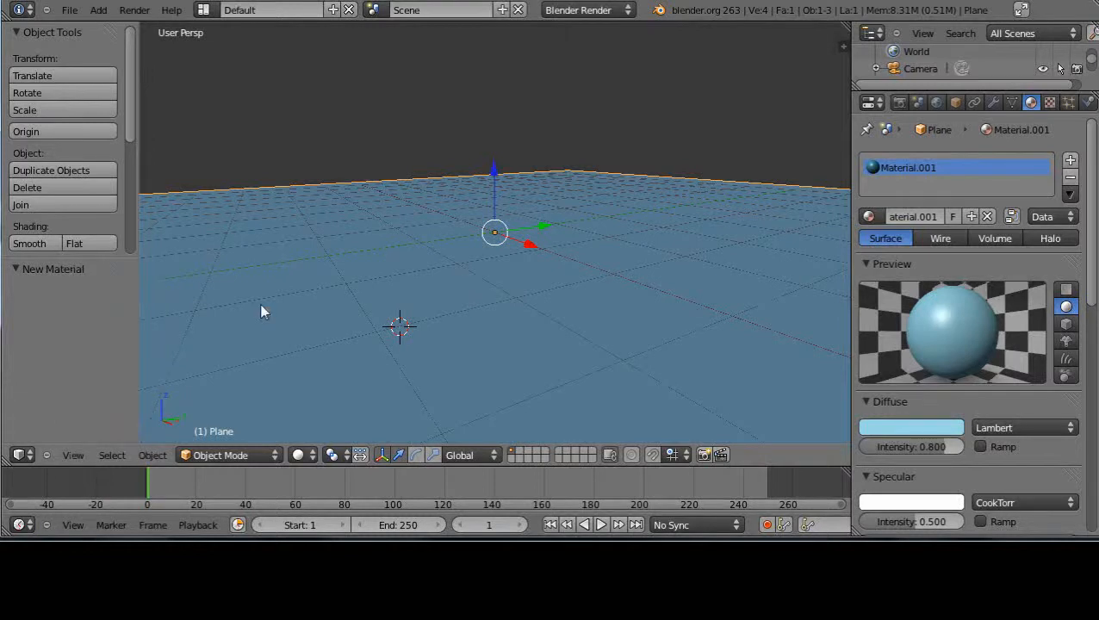
{"action": "key", "text": "shift+a"}
{"action": "mouse_move", "coordinate": [272, 289]}
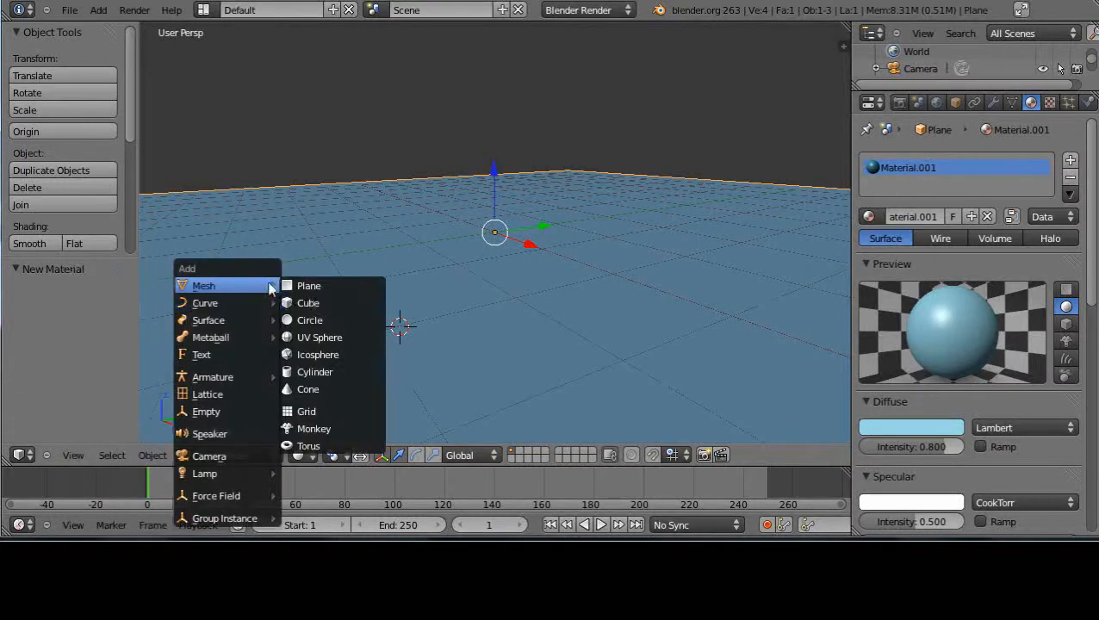
{"action": "left_click", "coordinate": [312, 373]}
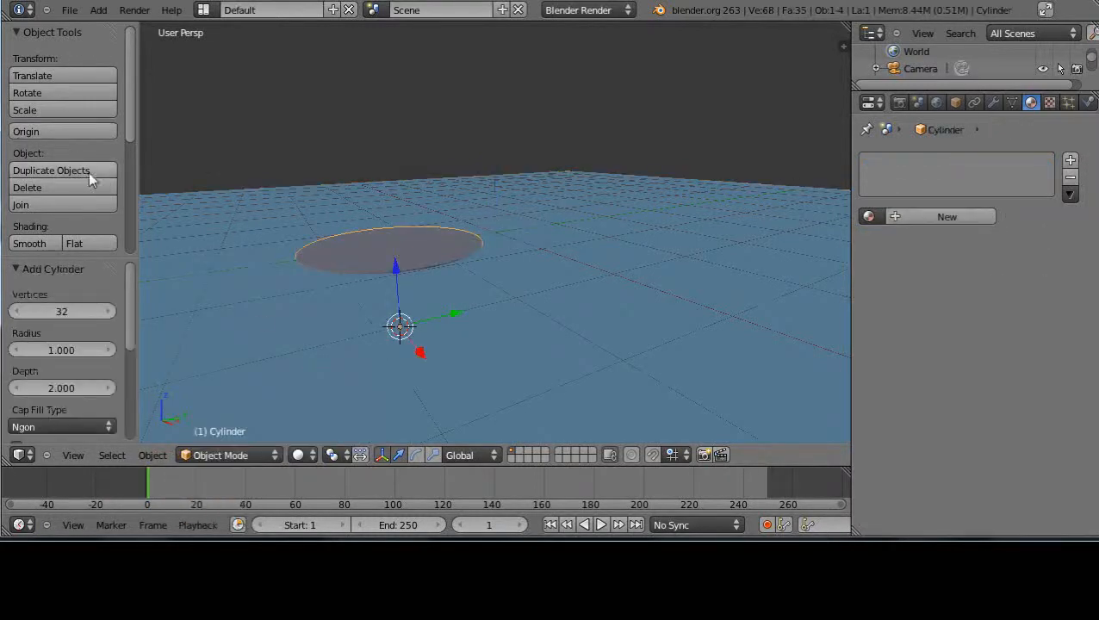
{"action": "mouse_move", "coordinate": [129, 127]}
{"action": "left_mouse_down"}
{"action": "mouse_move", "coordinate": [133, 168]}
{"action": "mouse_move", "coordinate": [130, 154]}
{"action": "left_mouse_up"}
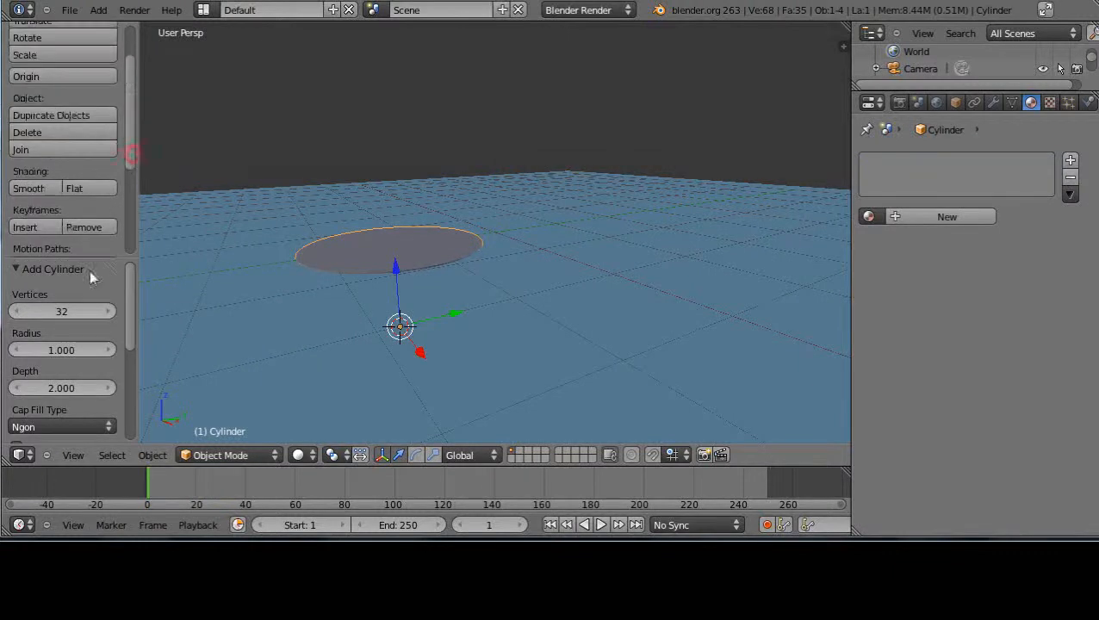
{"action": "left_click", "coordinate": [61, 314]}
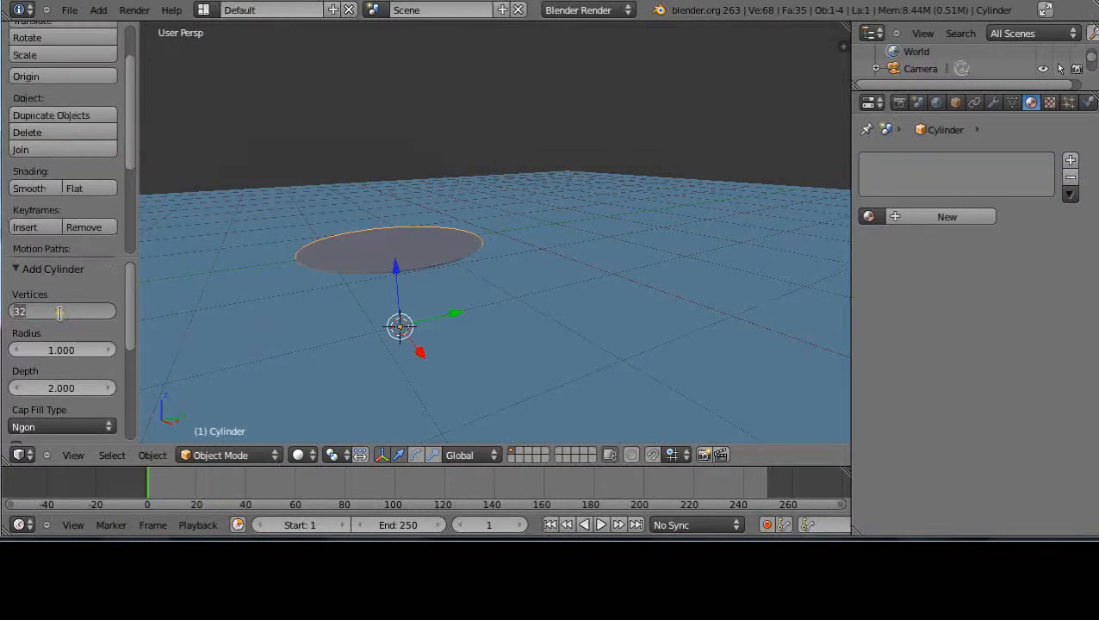
{"action": "type", "text": "8"}
{"action": "key", "text": "Return"}
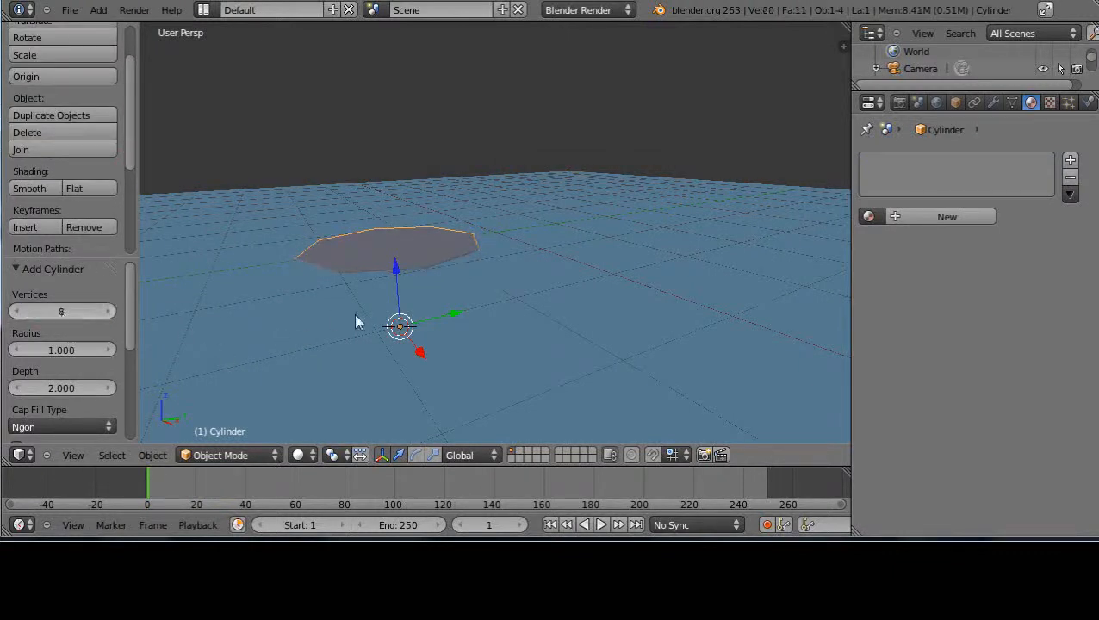
- Raise the eight-sided cylinder about 1.76 along Z and scale it by about 0.56
{"action": "left_click_drag", "start_coordinate": [394, 264], "coordinate": [384, 125]}
{"action": "key", "text": "s"}
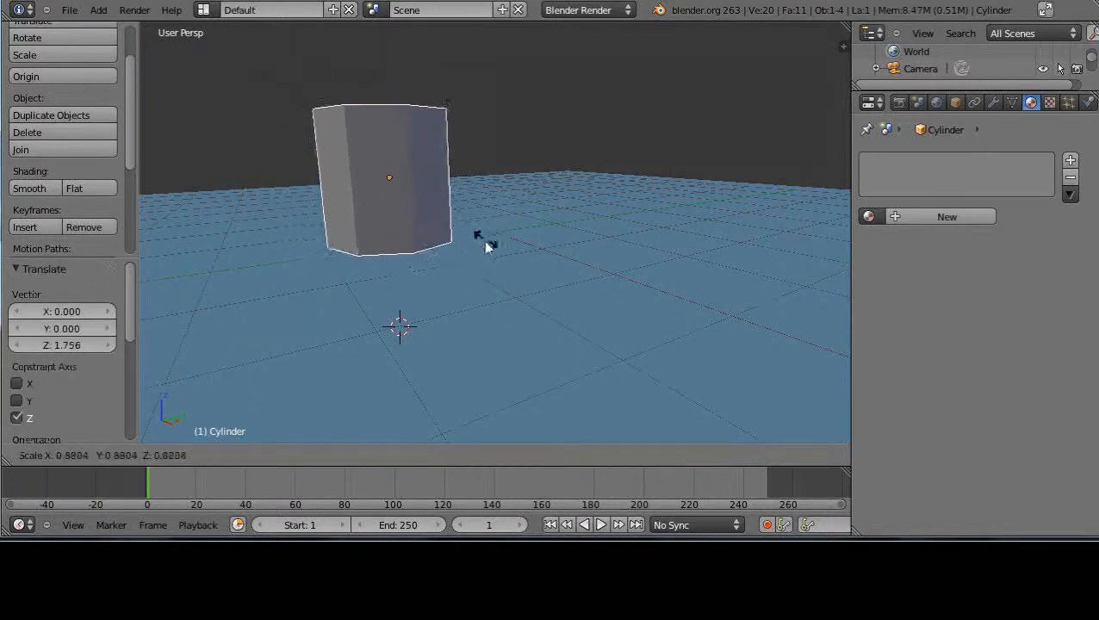
{"action": "left_click", "coordinate": [465, 238]}
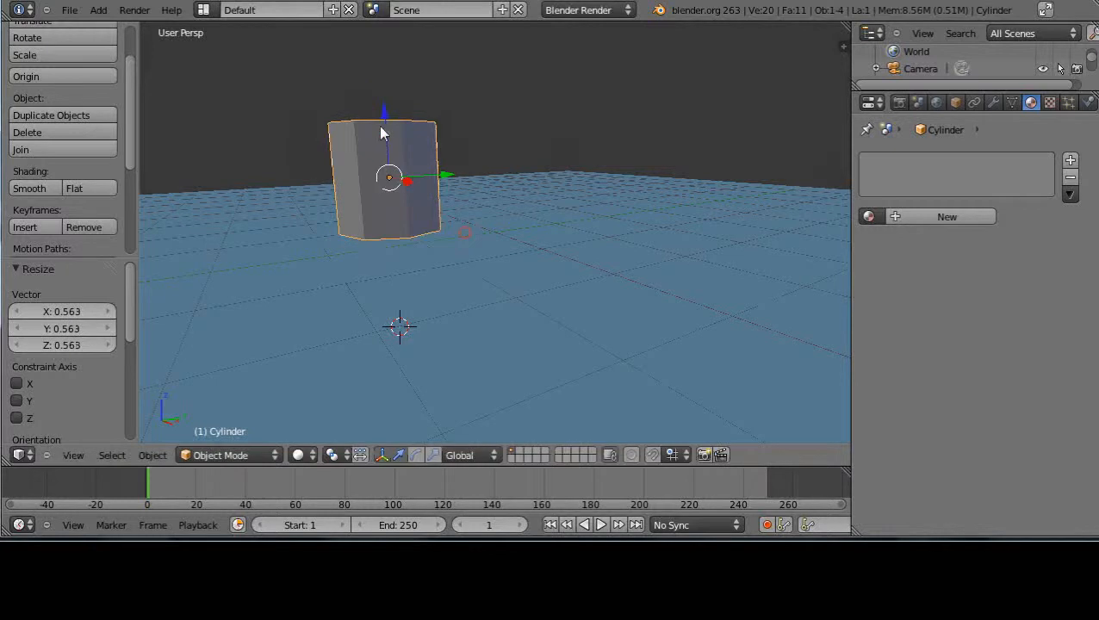
- Lower the eight-sided cylinder about 0.18 along Z toward the ground plane
{"action": "mouse_move", "coordinate": [385, 112]}
{"action": "left_mouse_down"}
{"action": "mouse_move", "coordinate": [384, 171]}
{"action": "mouse_move", "coordinate": [373, 130]}
{"action": "left_mouse_up"}
{"action": "middle_click_drag", "start_coordinate": [493, 329], "coordinate": [481, 356]}
{"action": "scroll", "coordinate": [445, 333], "scroll_direction": "up", "scroll_amount": 2}
{"action": "scroll", "coordinate": [444, 333], "scroll_direction": "down", "scroll_amount": 1}
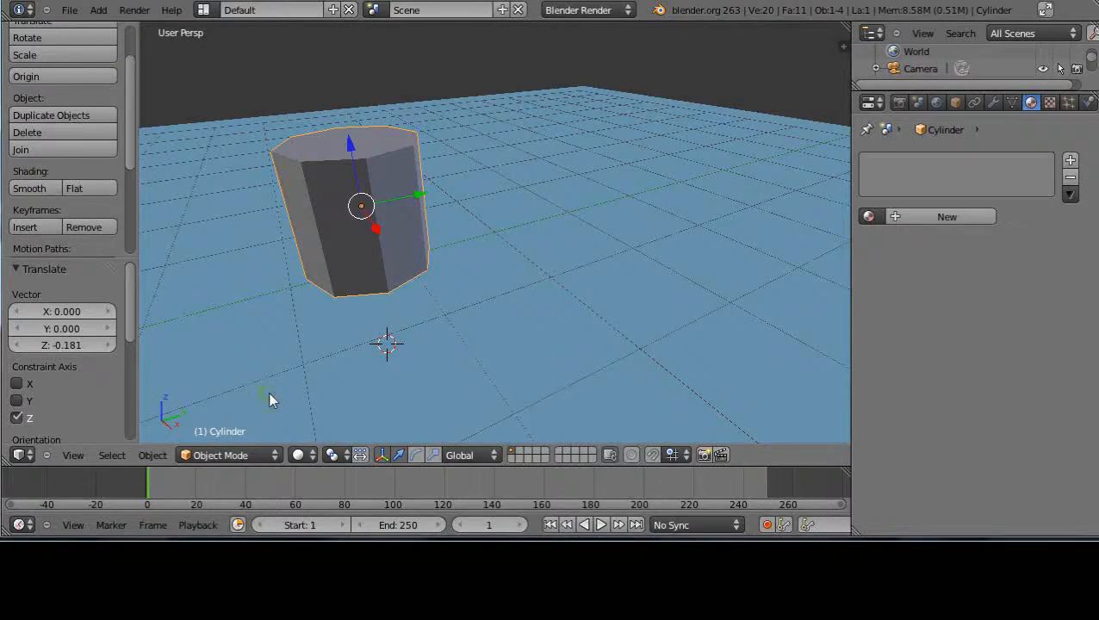
{"action": "middle_click_drag", "start_coordinate": [268, 393], "coordinate": [237, 455]}
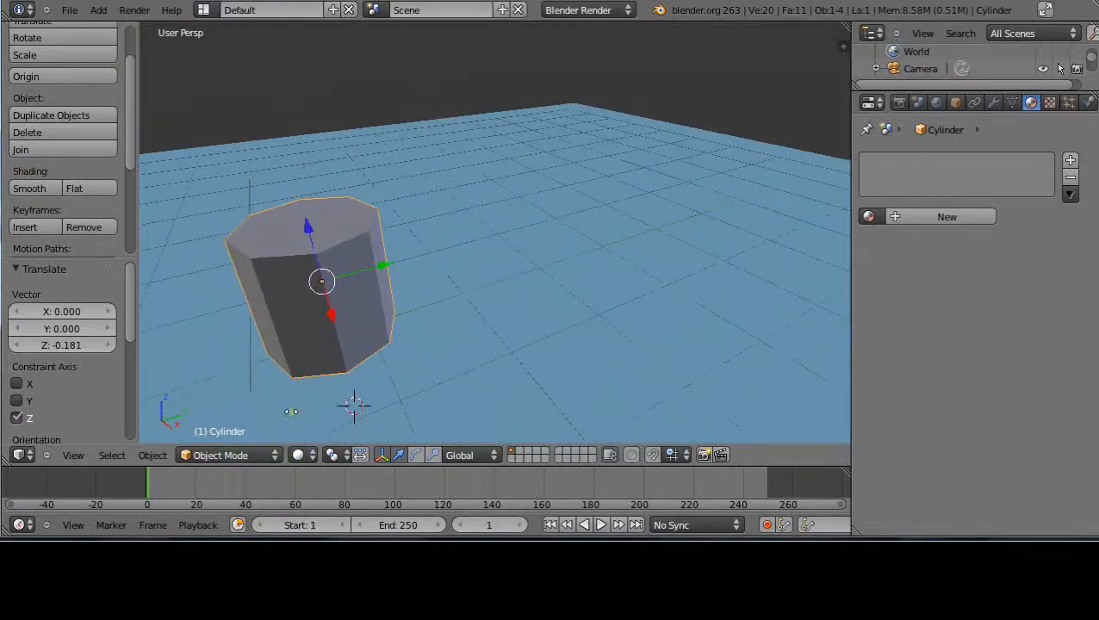
{"action": "mouse_move", "coordinate": [282, 405]}
{"action": "middle_mouse_down"}
{"action": "mouse_move", "coordinate": [274, 366]}
{"action": "mouse_move", "coordinate": [270, 394]}
{"action": "middle_mouse_up"}
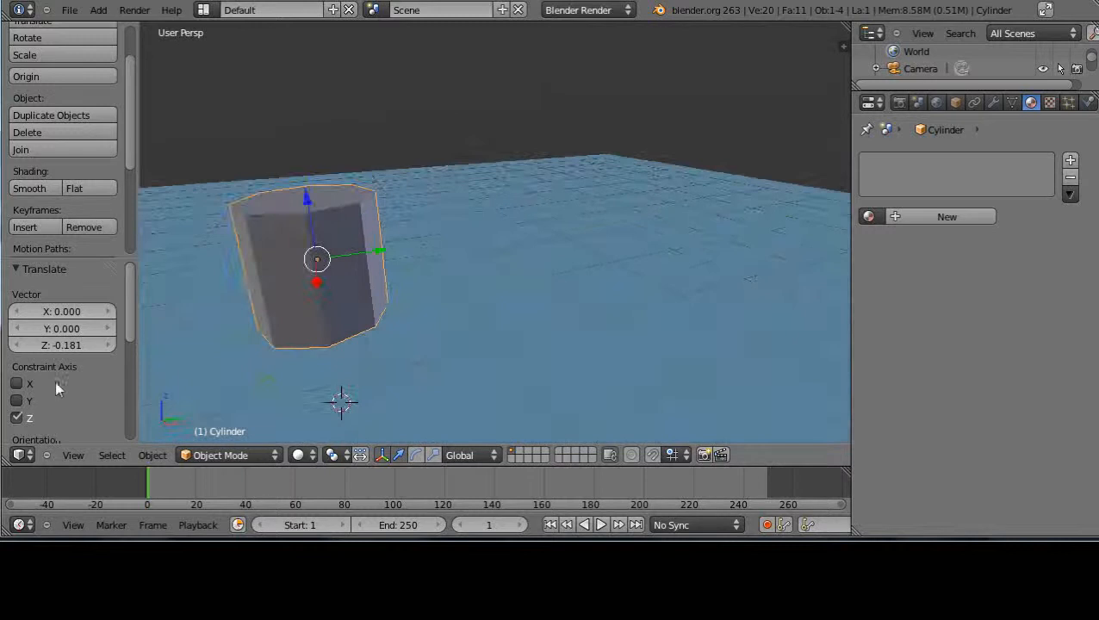
- Add a second cylinder on the ground beside the eight-sided one and set its vertices to 6
{"action": "left_click", "coordinate": [587, 255]}
{"action": "key", "text": "shift+a"}
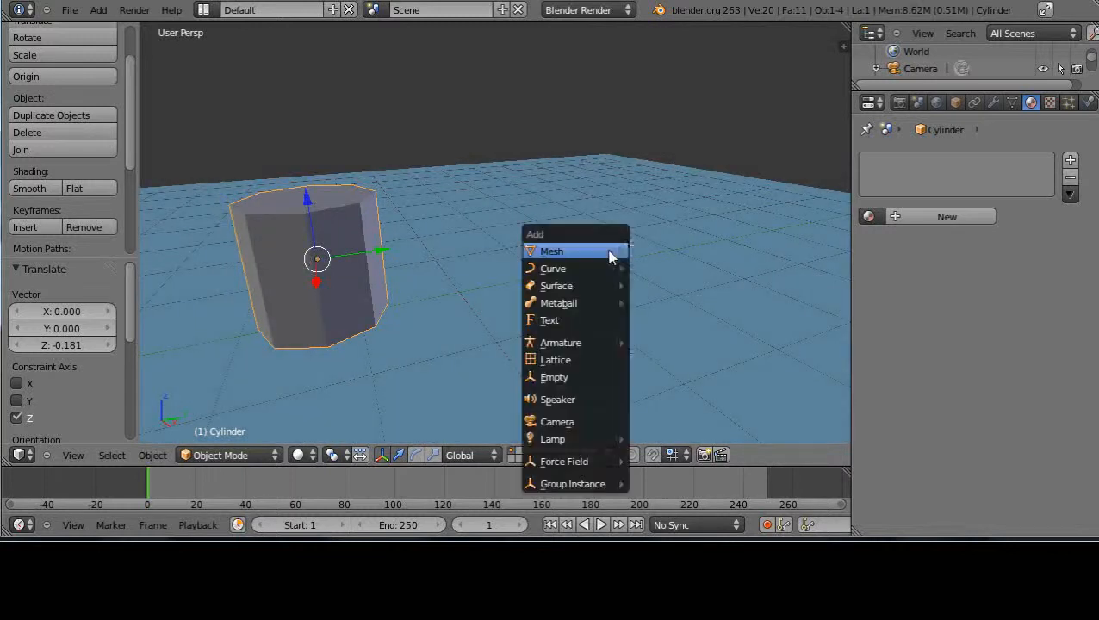
{"action": "mouse_move", "coordinate": [609, 252]}
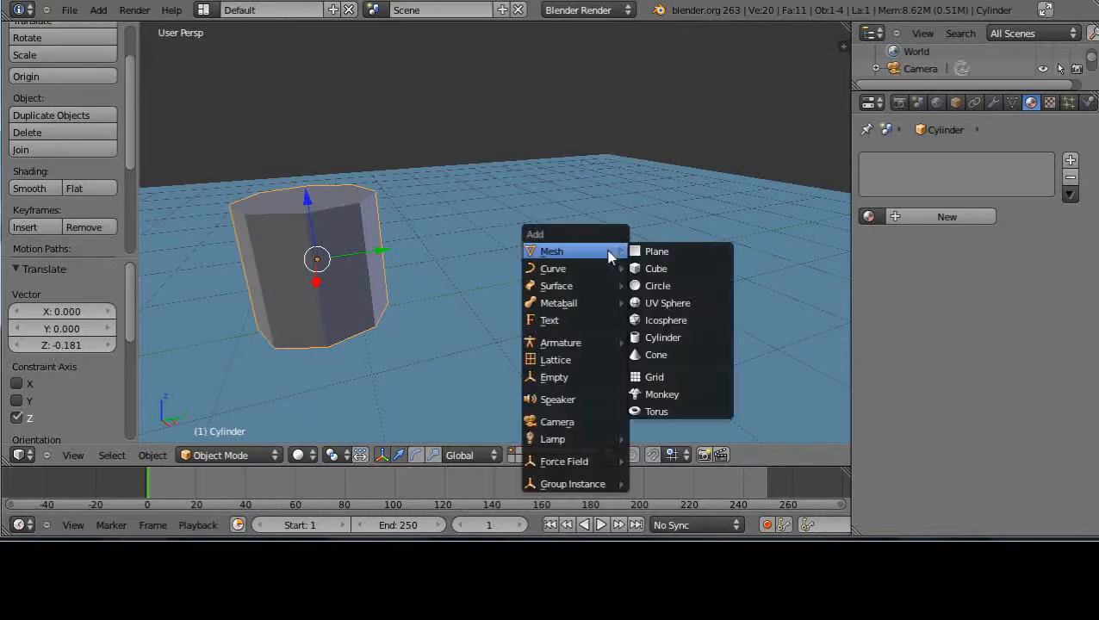
{"action": "left_click", "coordinate": [659, 339]}
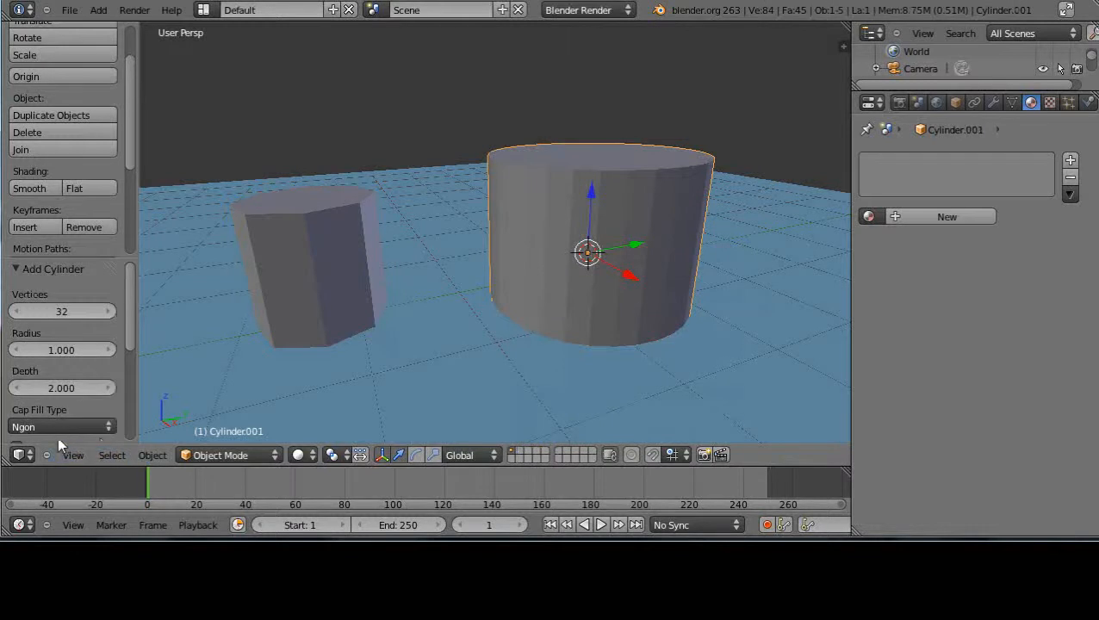
{"action": "left_click", "coordinate": [65, 312]}
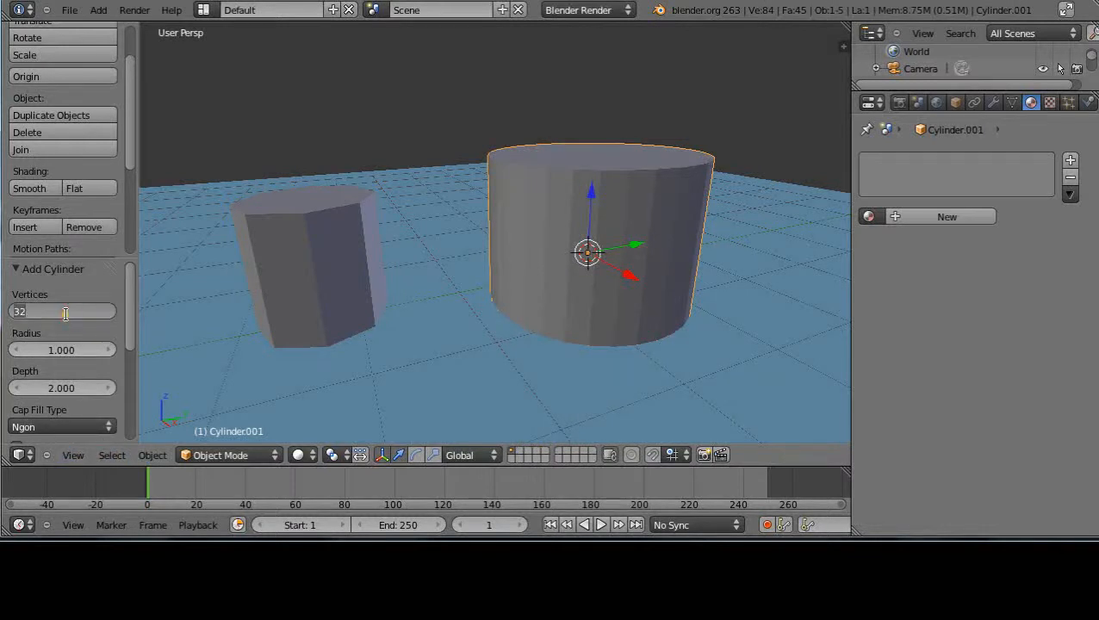
{"action": "type", "text": "6"}
{"action": "key", "text": "Return"}
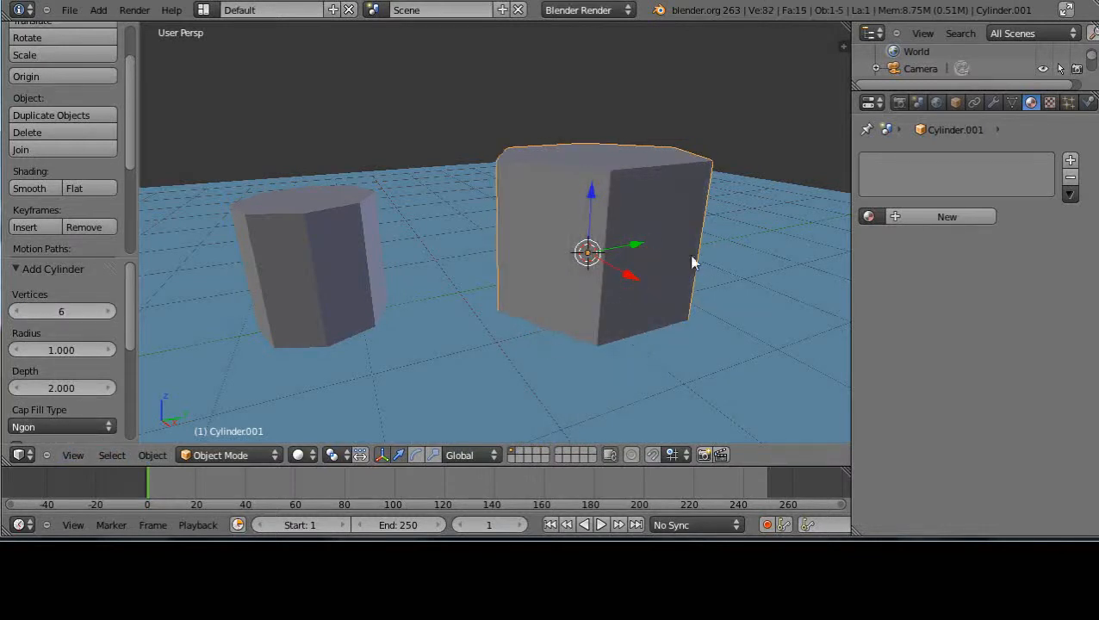
- Scale the six-sided cylinder down to about half size and raise it about 0.24 along Z
{"action": "key", "text": "s"}
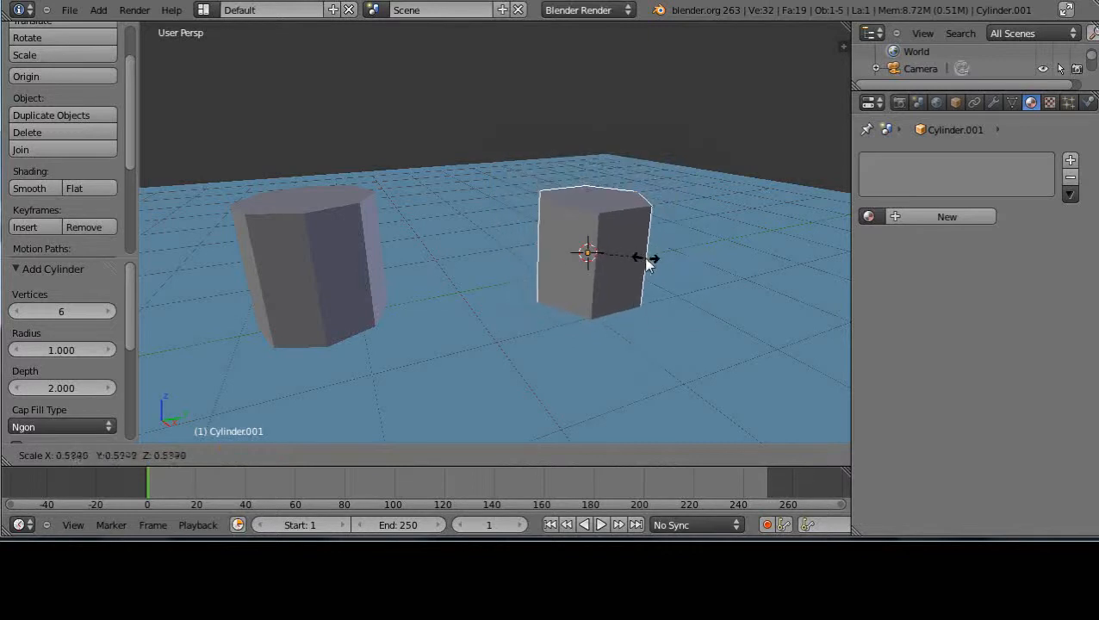
{"action": "left_click", "coordinate": [645, 257]}
{"action": "left_click_drag", "start_coordinate": [592, 189], "coordinate": [597, 175]}
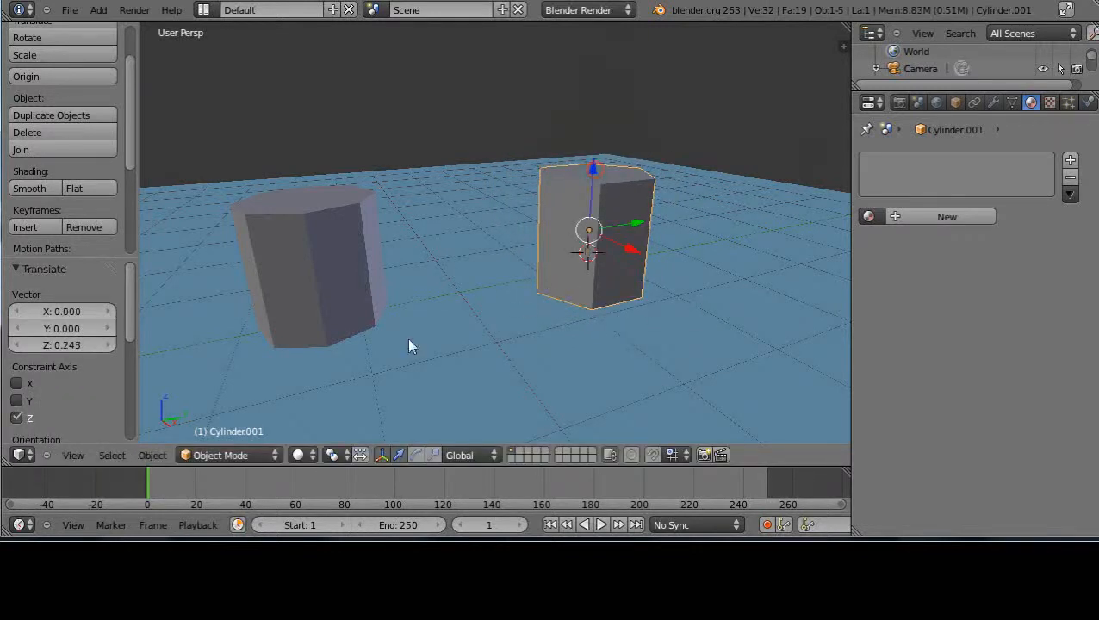
{"action": "scroll", "coordinate": [689, 338], "scroll_direction": "up", "scroll_amount": 2}
{"action": "scroll", "coordinate": [689, 339], "scroll_direction": "down", "scroll_amount": 2}
{"action": "middle_click_drag", "start_coordinate": [433, 347], "coordinate": [394, 343]}
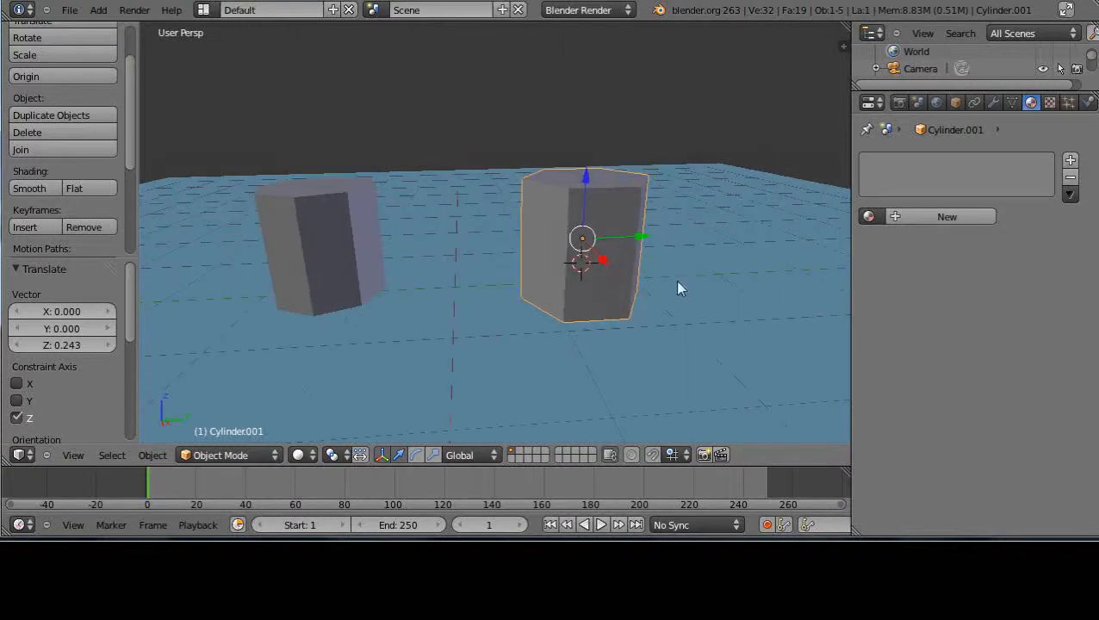
{"action": "middle_click_drag", "start_coordinate": [711, 287], "coordinate": [547, 289]}
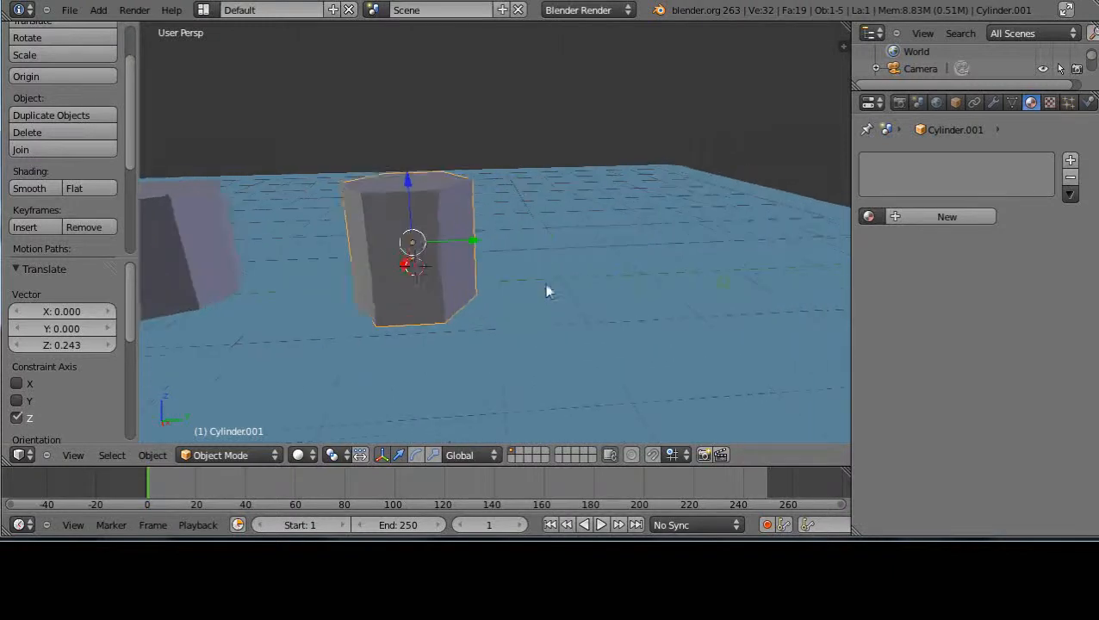
- Add a mesh plane on the ground beside the six-sided cylinder
{"action": "left_click", "coordinate": [642, 245]}
{"action": "key", "text": "shift+a"}
{"action": "mouse_move", "coordinate": [651, 246]}
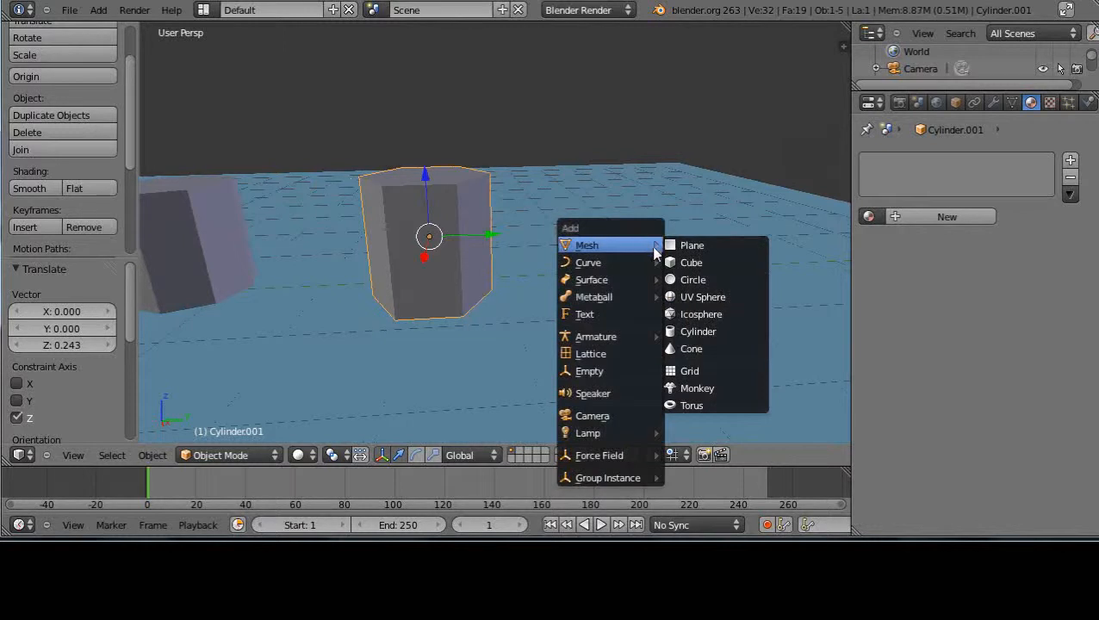
{"action": "left_click", "coordinate": [692, 244]}
{"action": "mouse_move", "coordinate": [657, 325]}
{"action": "middle_mouse_down"}
{"action": "mouse_move", "coordinate": [606, 336]}
{"action": "mouse_move", "coordinate": [653, 342]}
{"action": "middle_mouse_up"}
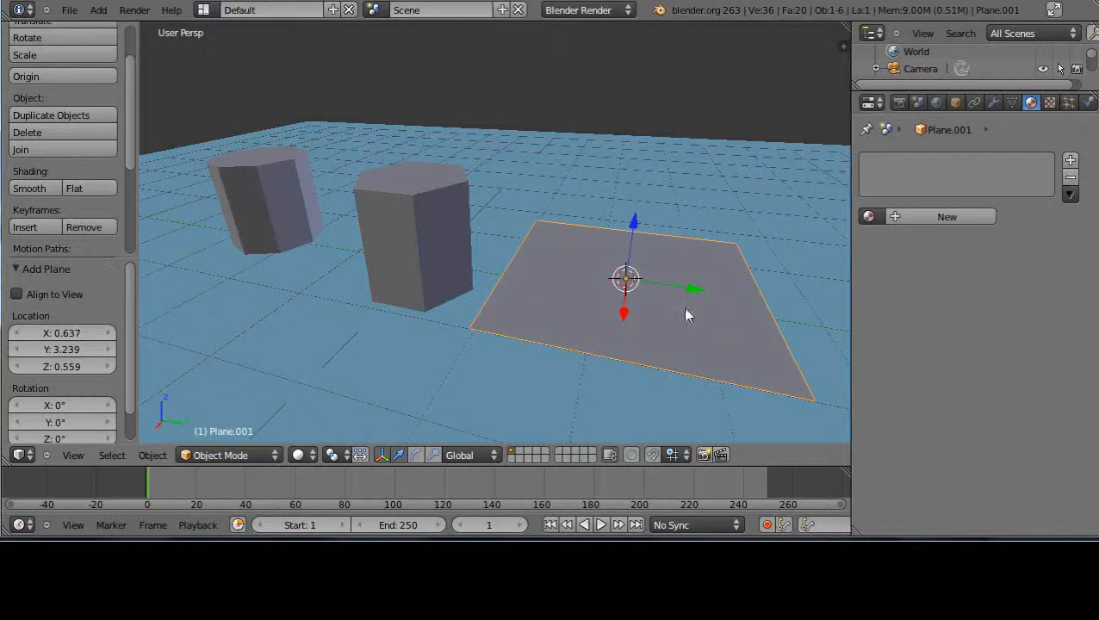
{"action": "scroll", "coordinate": [596, 336], "scroll_direction": "down", "scroll_amount": 3}
{"action": "scroll", "coordinate": [596, 336], "scroll_direction": "up", "scroll_amount": 3}
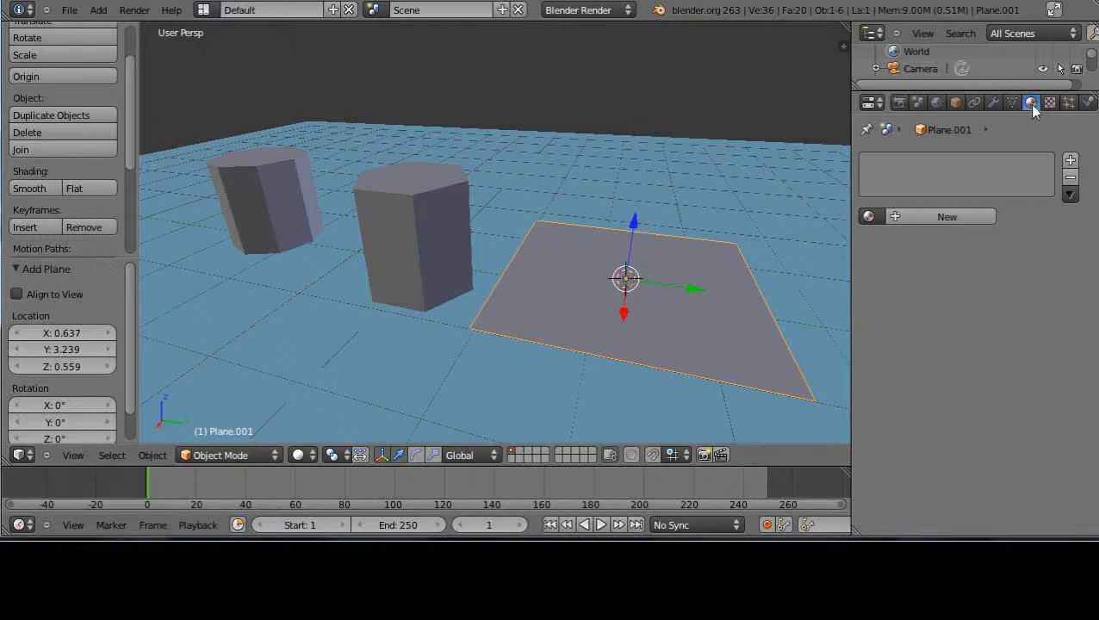
- Give the new small plane a new material with a new texture of type Image or Movie
{"action": "left_click", "coordinate": [947, 216]}
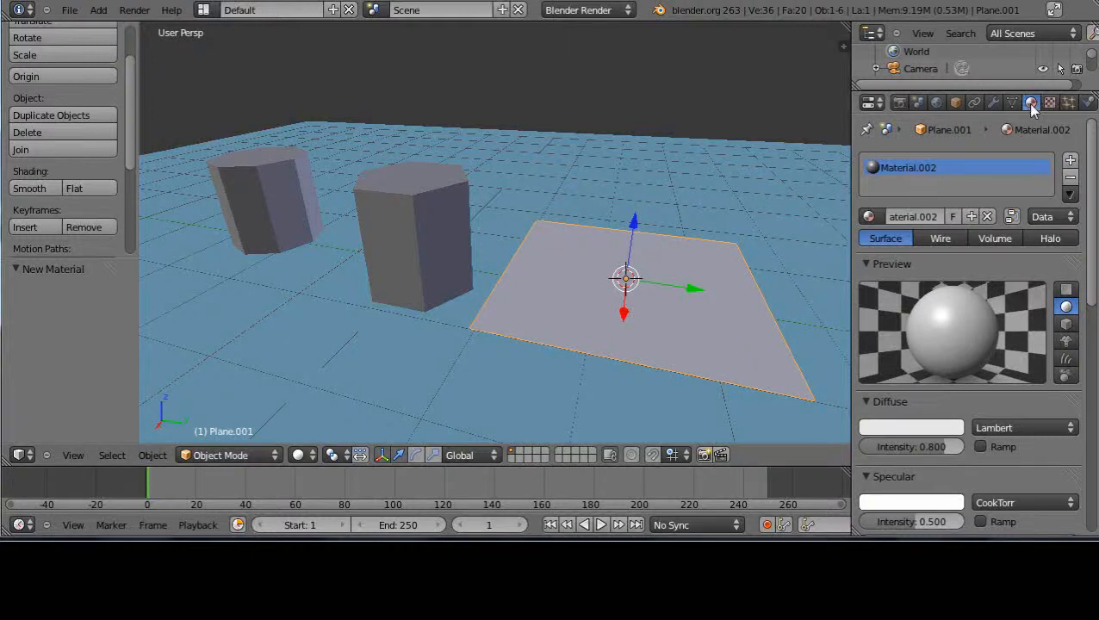
{"action": "left_click", "coordinate": [1050, 102]}
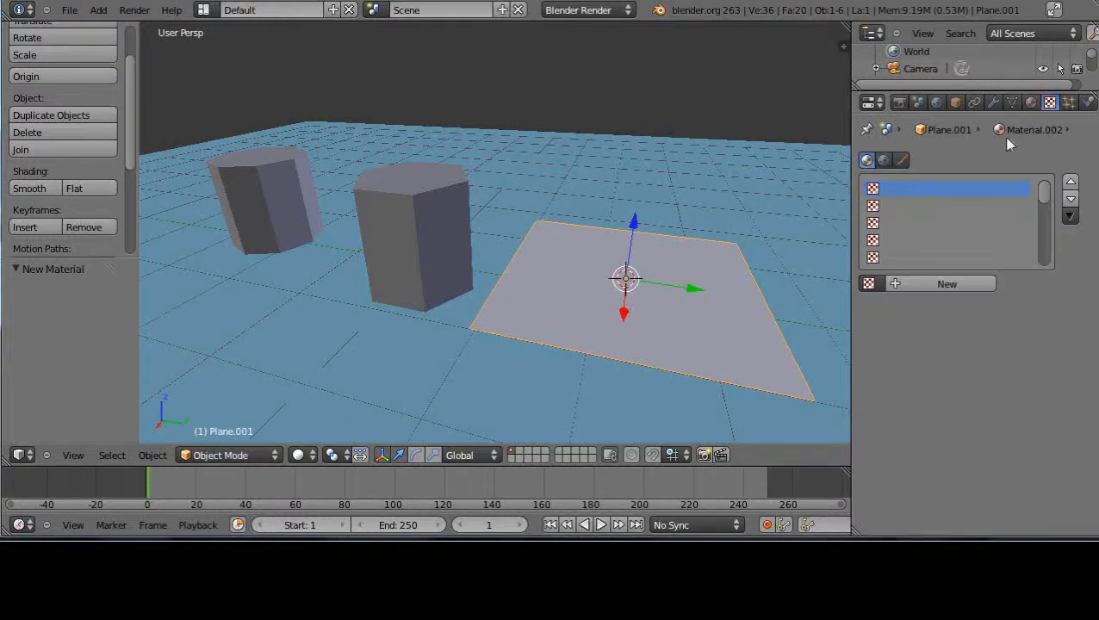
{"action": "left_click", "coordinate": [930, 282]}
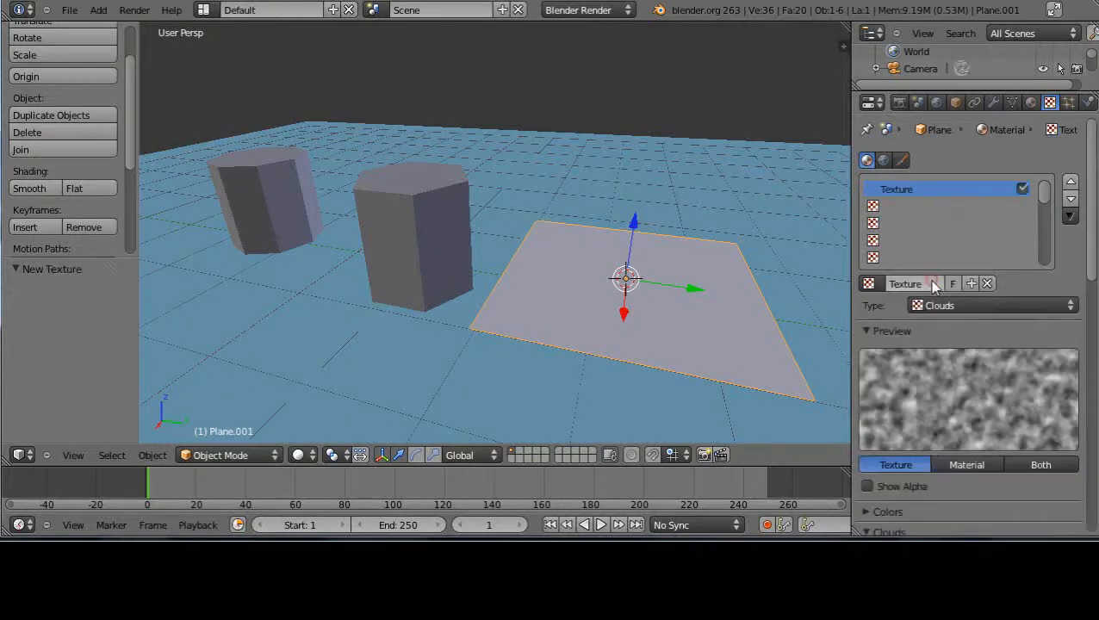
{"action": "left_click", "coordinate": [981, 305]}
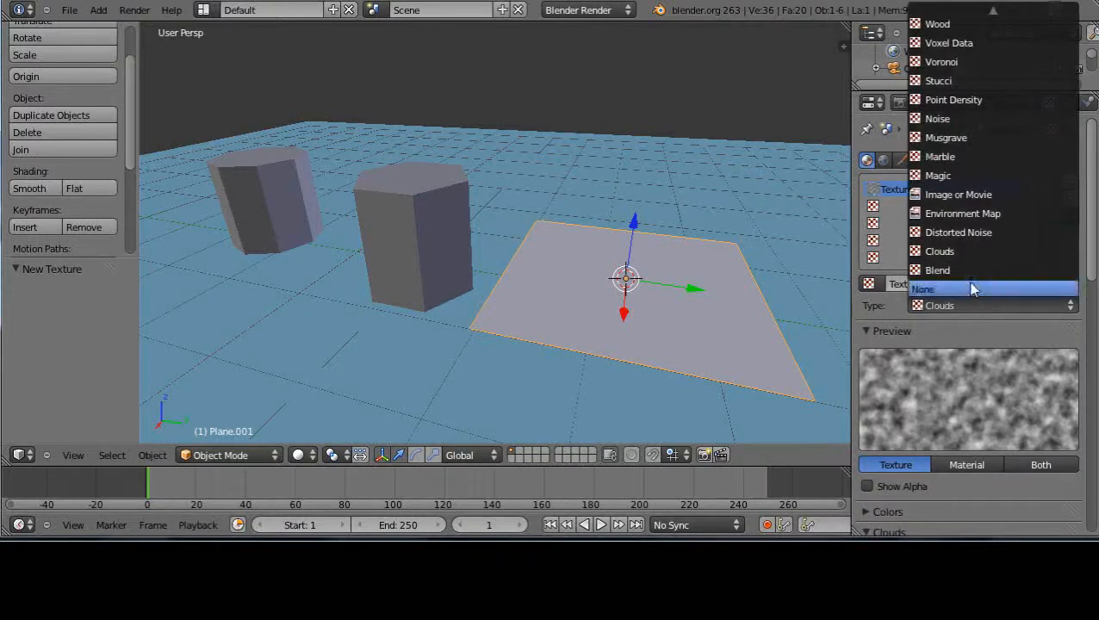
{"action": "left_click", "coordinate": [959, 196]}
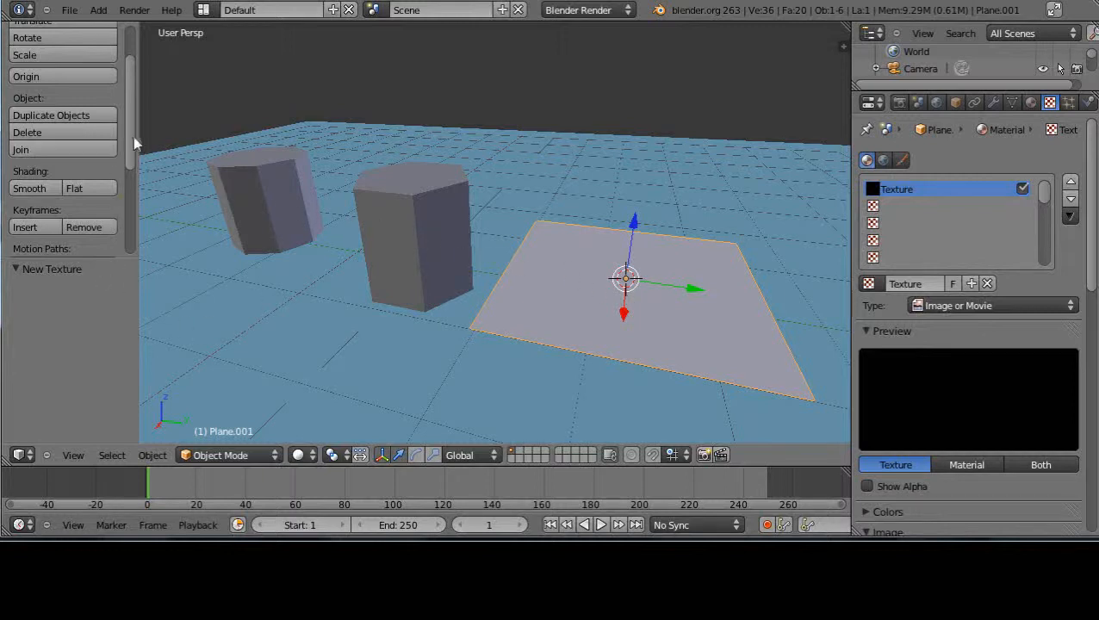
- In Edit Mode, mark the small plane's edges as seams and unwrap its mesh with the standard Unwrap method
{"action": "left_click_drag", "start_coordinate": [132, 137], "coordinate": [153, 91]}
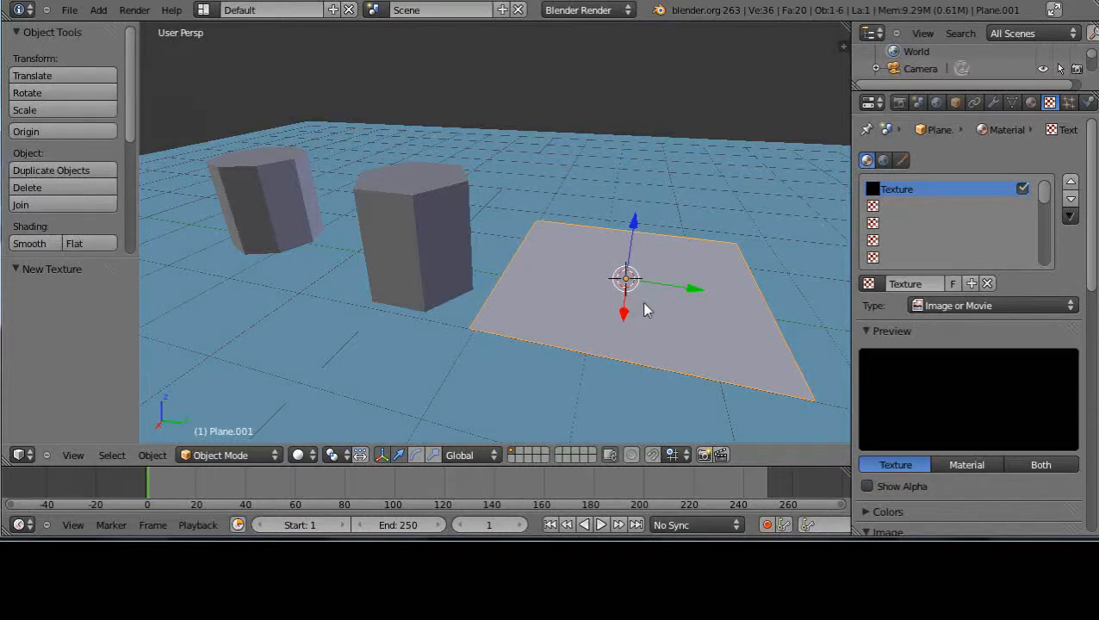
{"action": "key", "text": "Tab"}
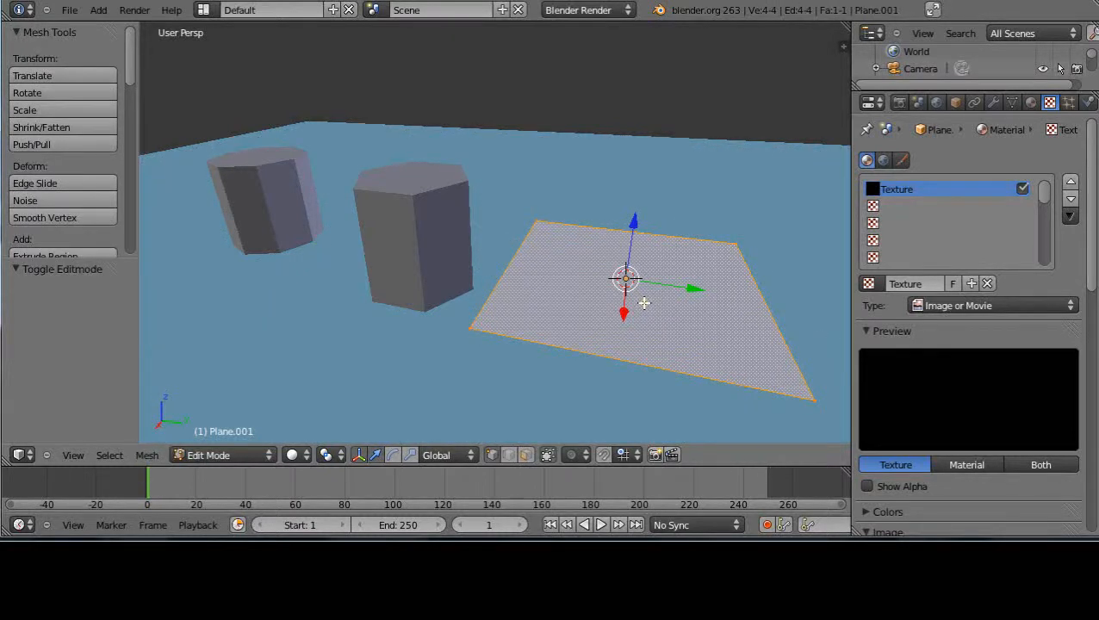
{"action": "left_click", "coordinate": [128, 68]}
{"action": "left_click_drag", "start_coordinate": [128, 68], "coordinate": [128, 171]}
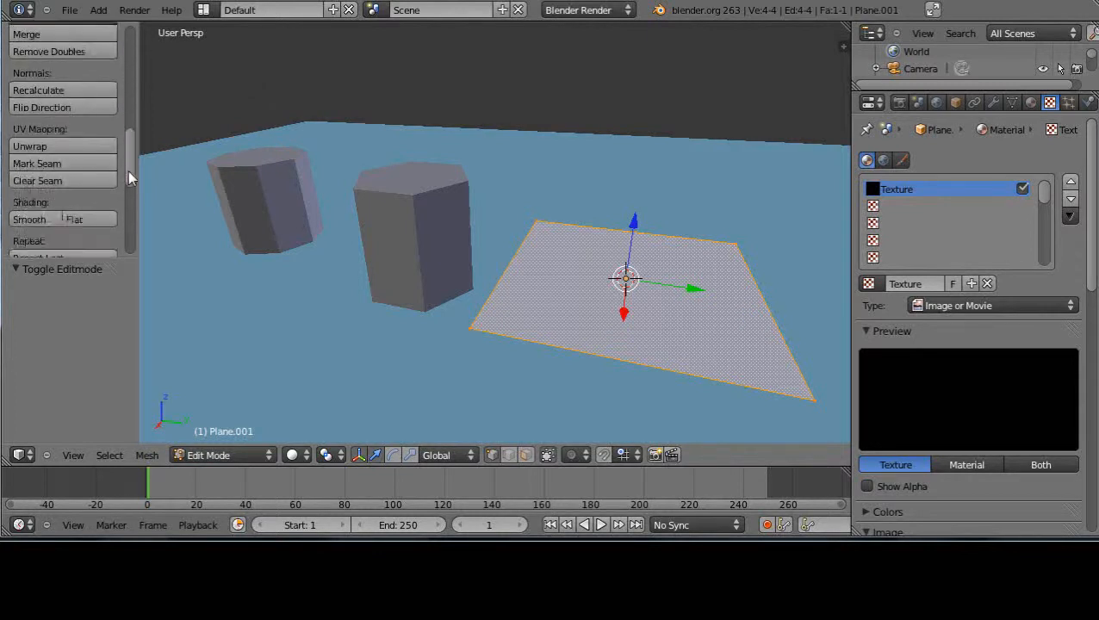
{"action": "left_click", "coordinate": [40, 162]}
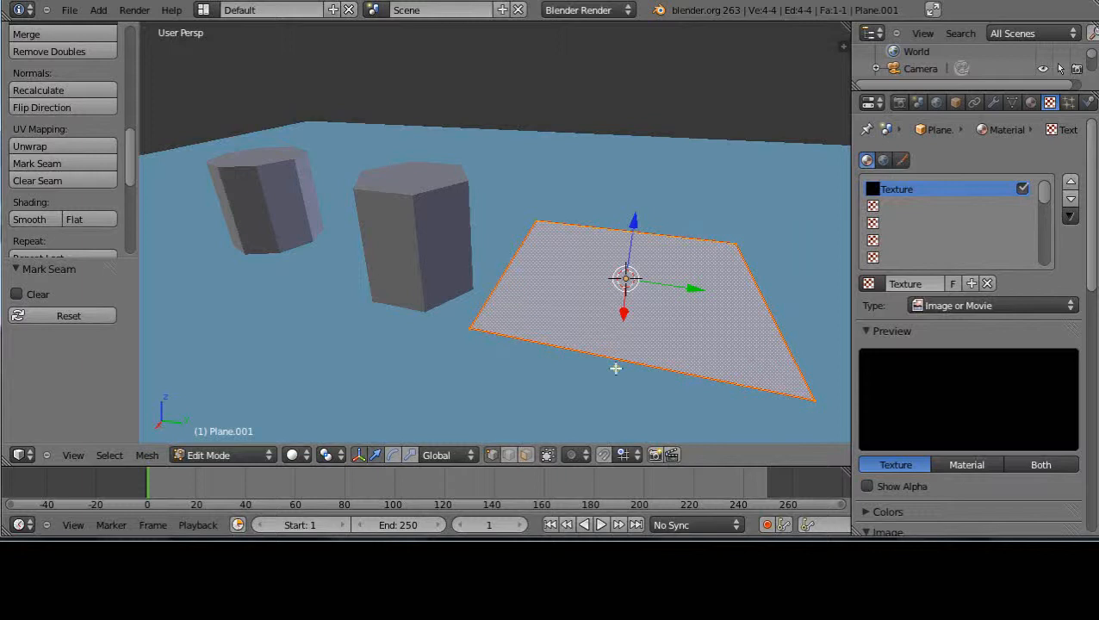
{"action": "left_click", "coordinate": [44, 147]}
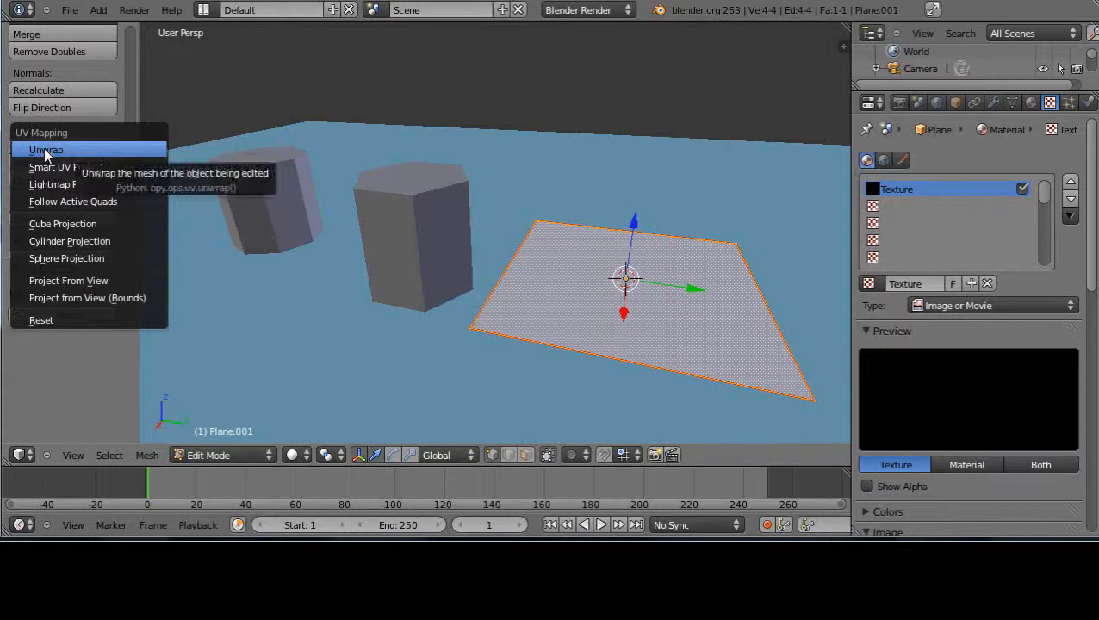
{"action": "left_click", "coordinate": [44, 149]}
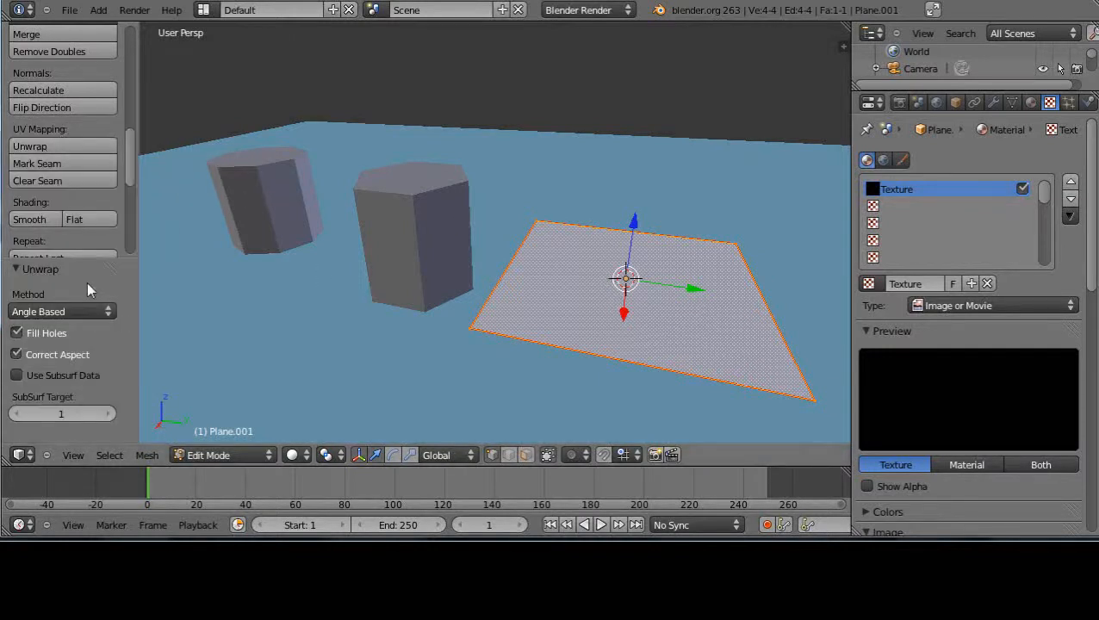
- Split the 3D view into two areas, show the plane's UV layout in a UV/Image Editor, and return to Object Mode
{"action": "key", "text": "t"}
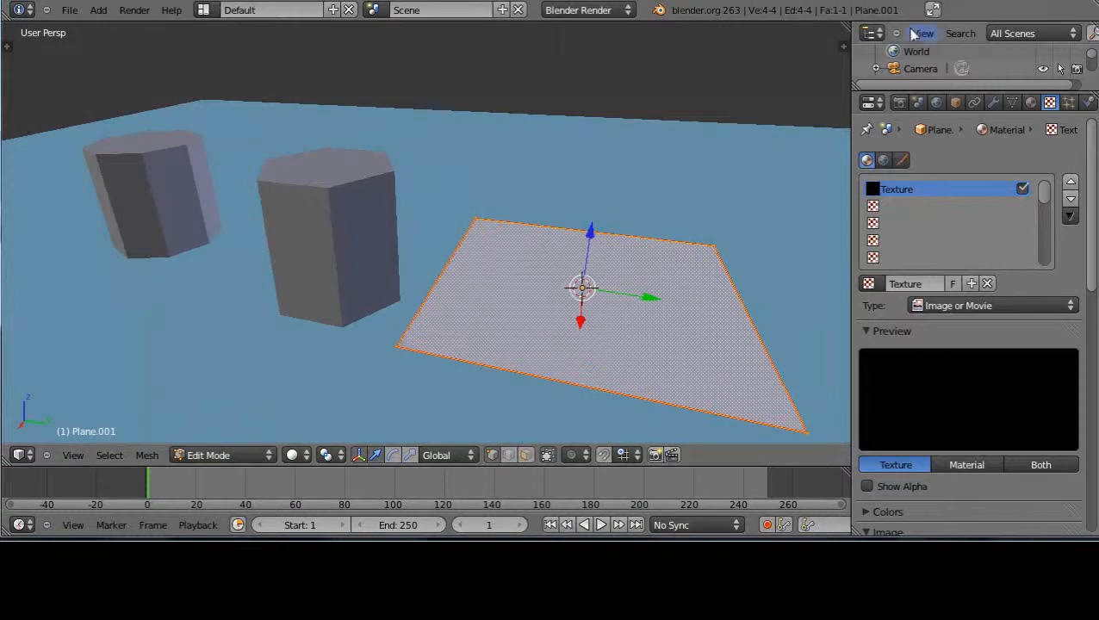
{"action": "left_click_drag", "start_coordinate": [848, 28], "coordinate": [532, 81]}
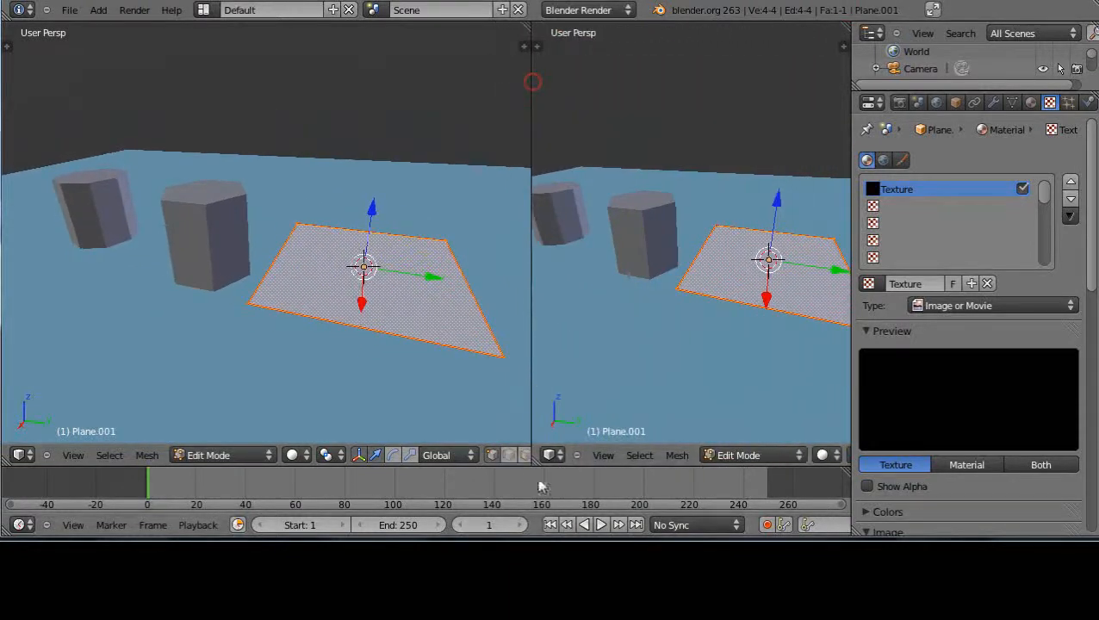
{"action": "left_click", "coordinate": [551, 454]}
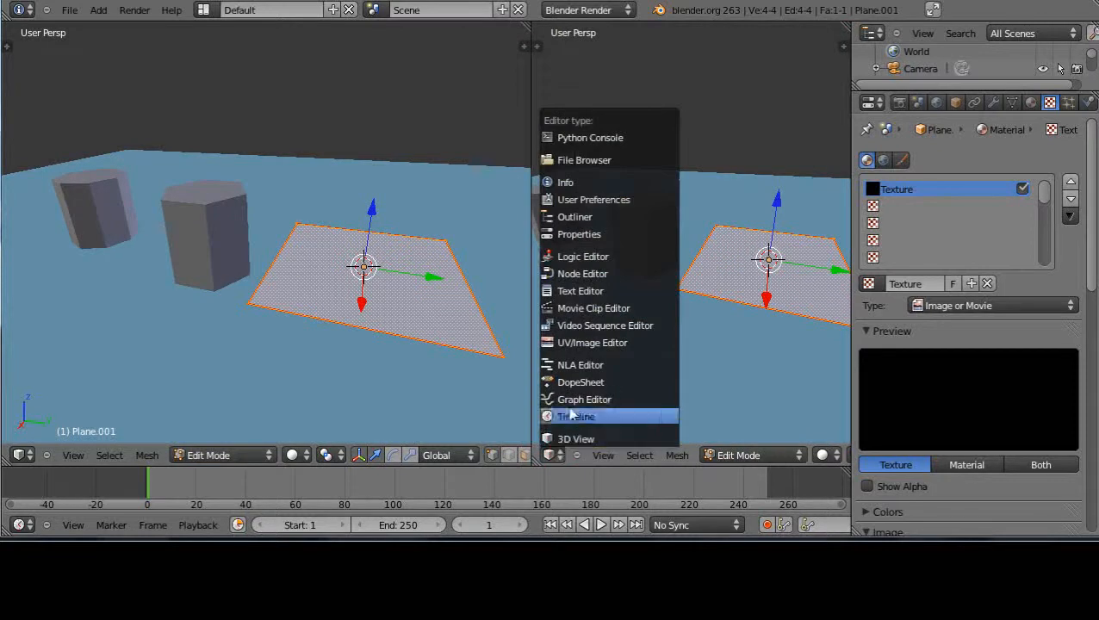
{"action": "left_click", "coordinate": [570, 345]}
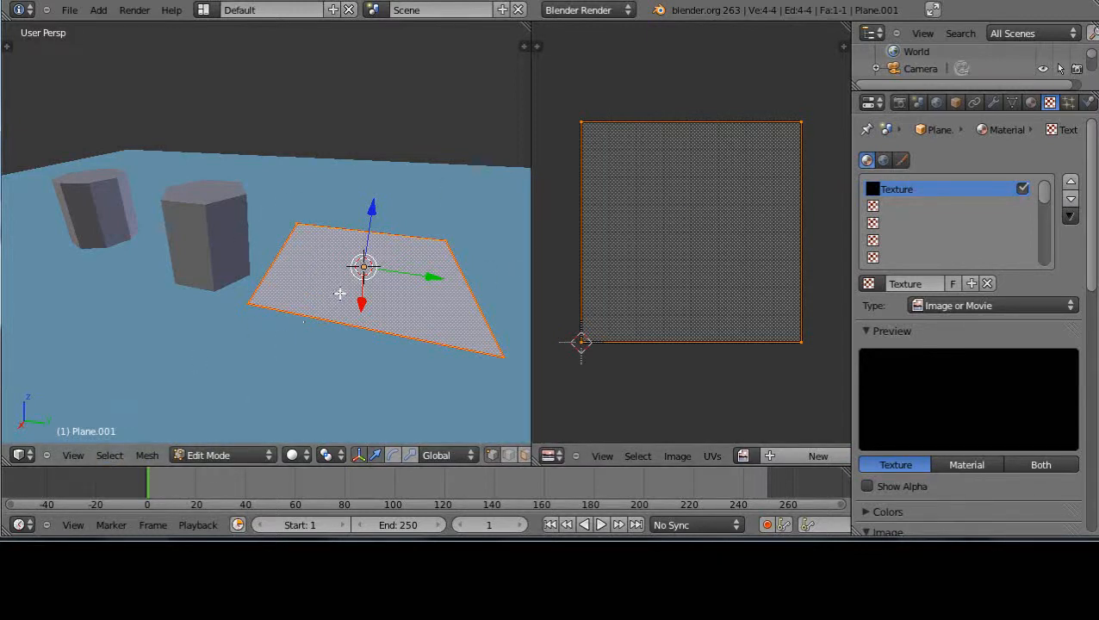
{"action": "key", "text": "Tab"}
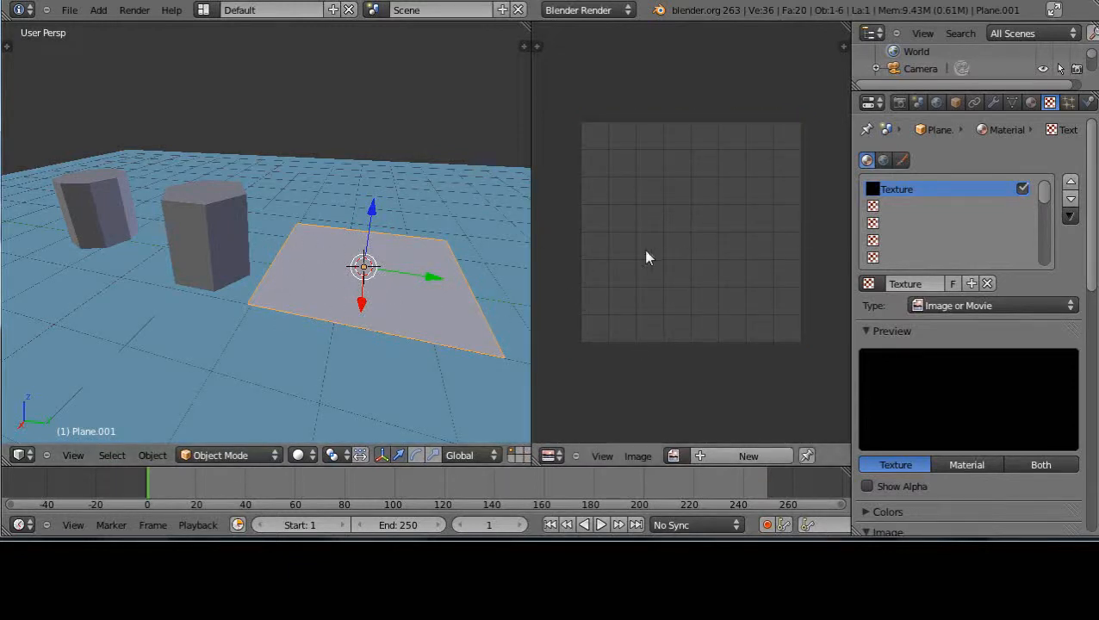
{"action": "key", "text": "Tab"}
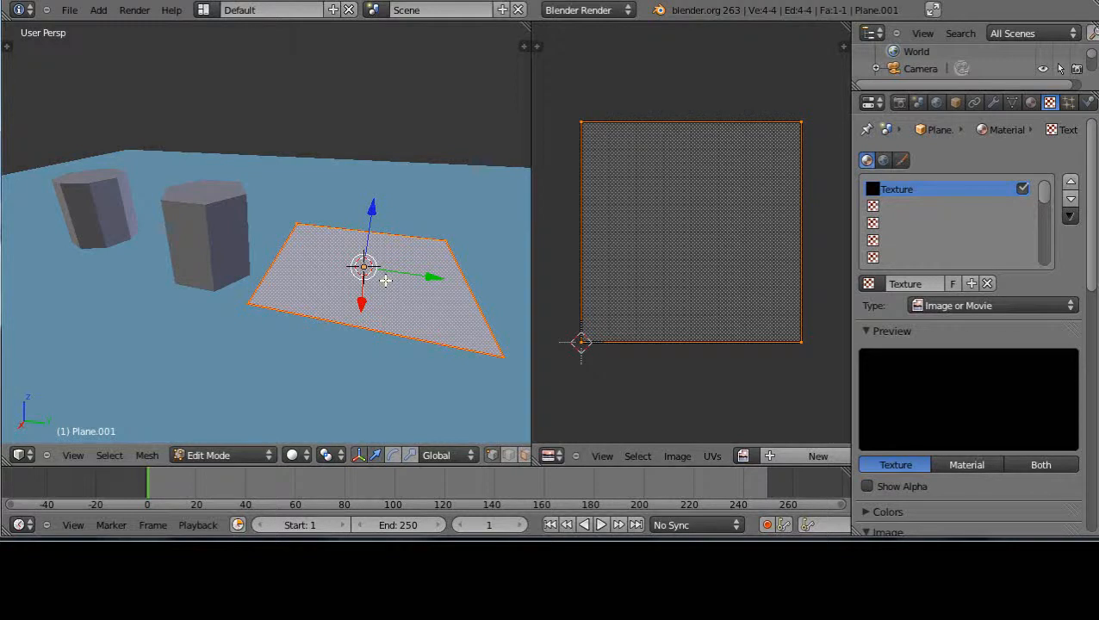
{"action": "key", "text": "Tab"}
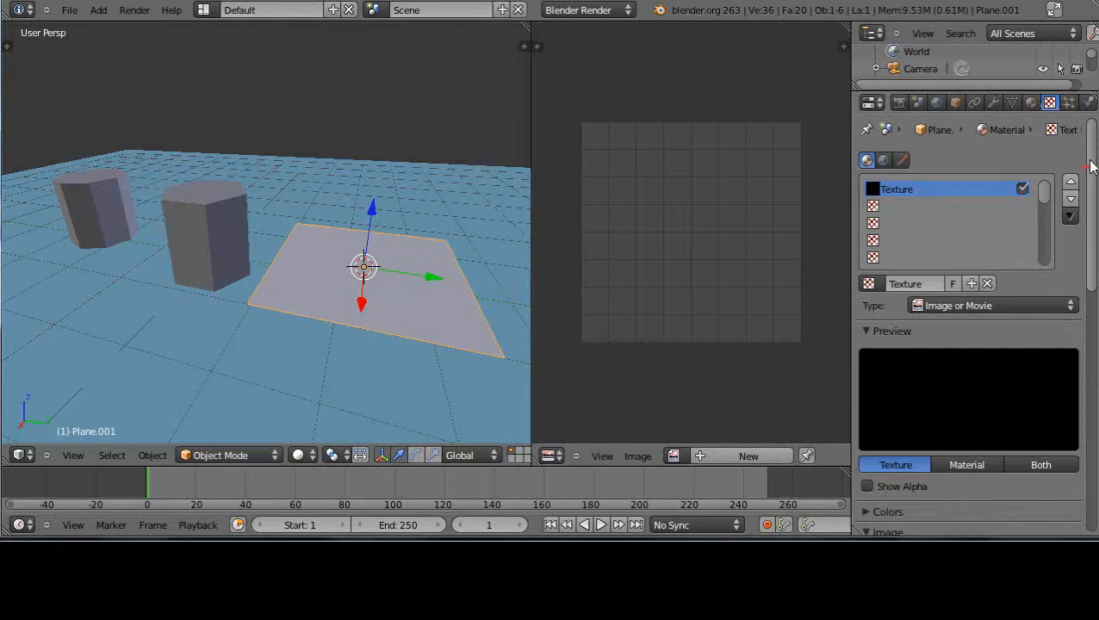
{"action": "left_click_drag", "start_coordinate": [1092, 164], "coordinate": [1091, 179]}
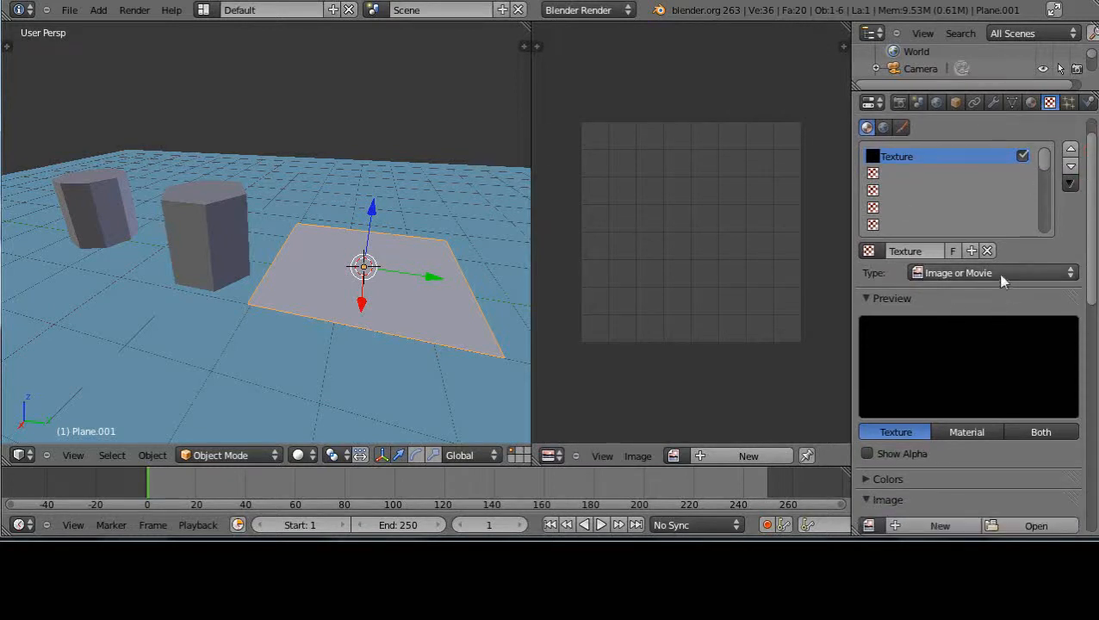
{"action": "mouse_move", "coordinate": [1090, 216]}
{"action": "left_mouse_down"}
{"action": "mouse_move", "coordinate": [1091, 286]}
{"action": "mouse_move", "coordinate": [1096, 200]}
{"action": "left_mouse_up"}
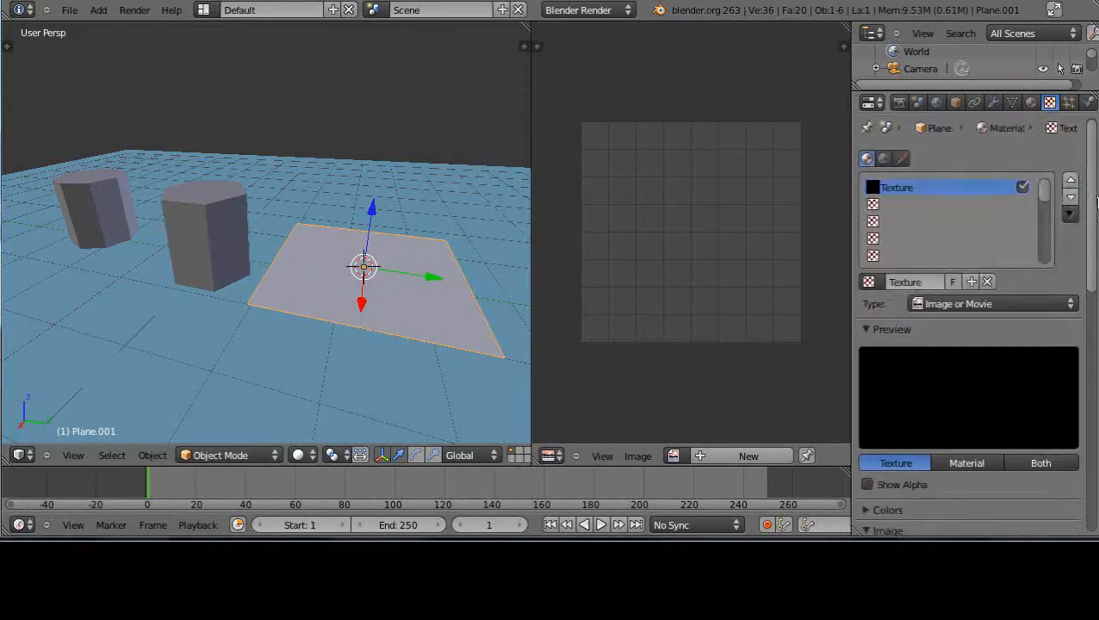
{"action": "left_click", "coordinate": [1070, 303]}
{"action": "left_click", "coordinate": [927, 297]}
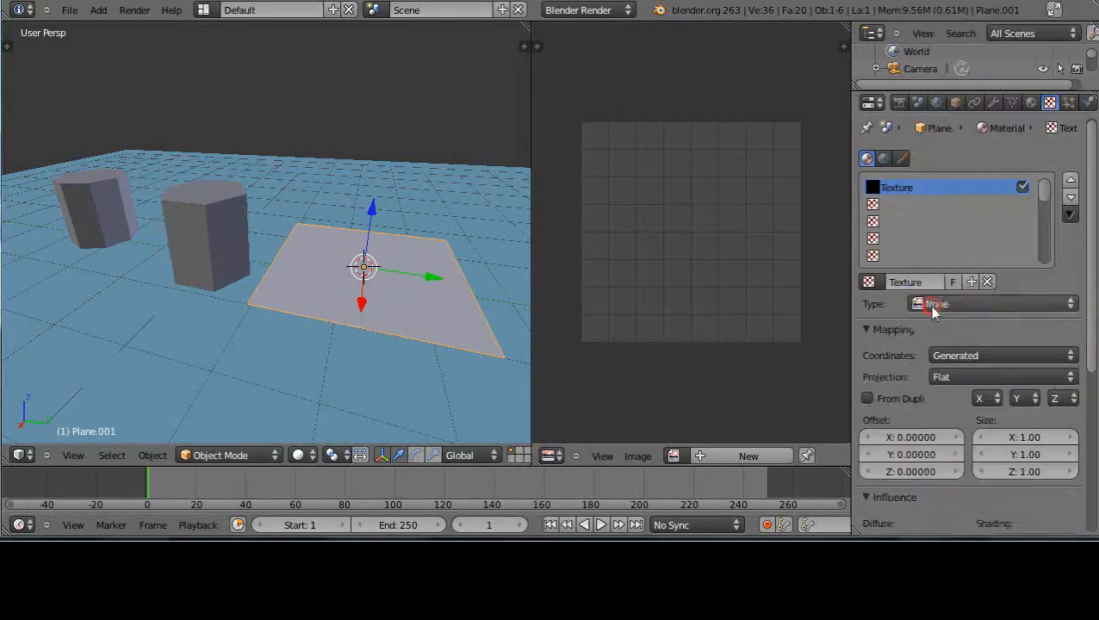
{"action": "left_click", "coordinate": [977, 303]}
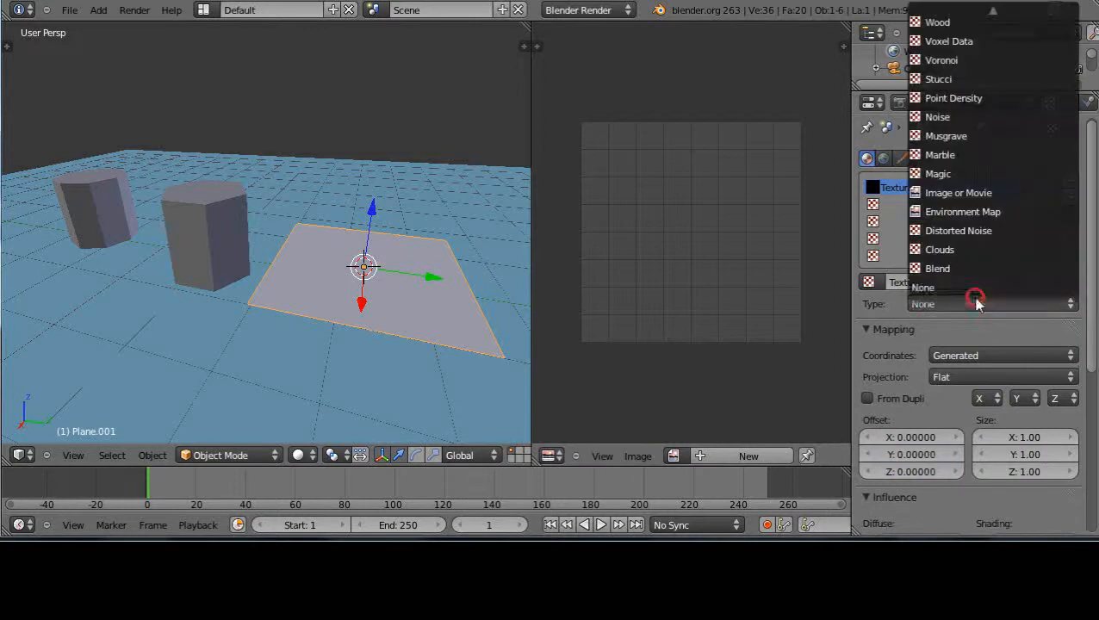
{"action": "left_click", "coordinate": [942, 186]}
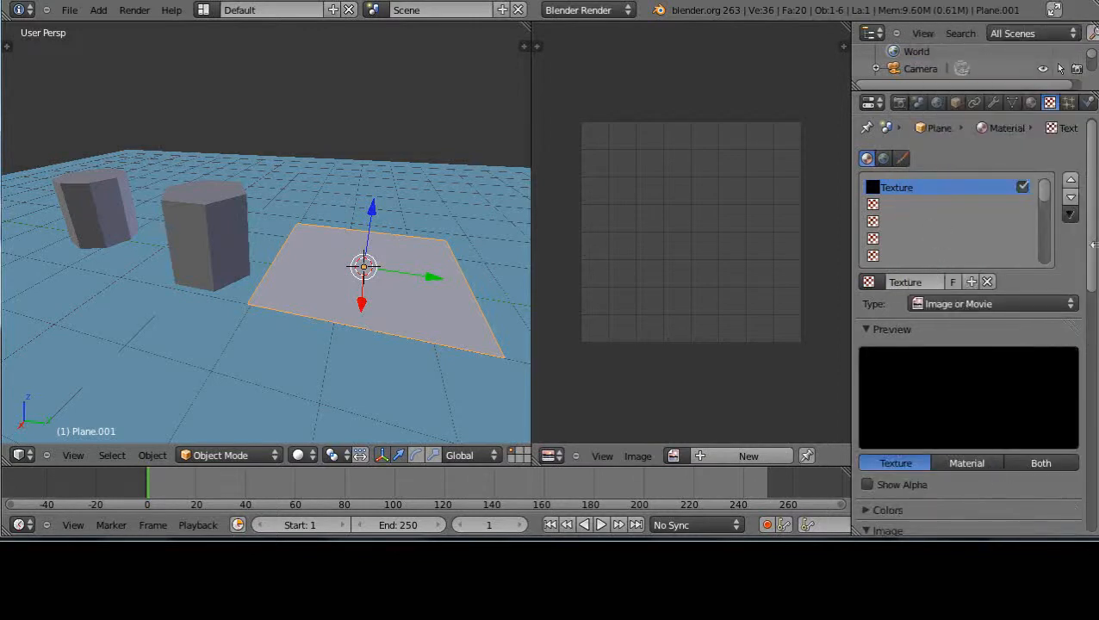
- Load HotLight2.bmp from the ArtImages_1280x720 folder as the image of the small plane's texture
{"action": "scroll", "coordinate": [1092, 244], "scroll_direction": "down", "scroll_amount": 5}
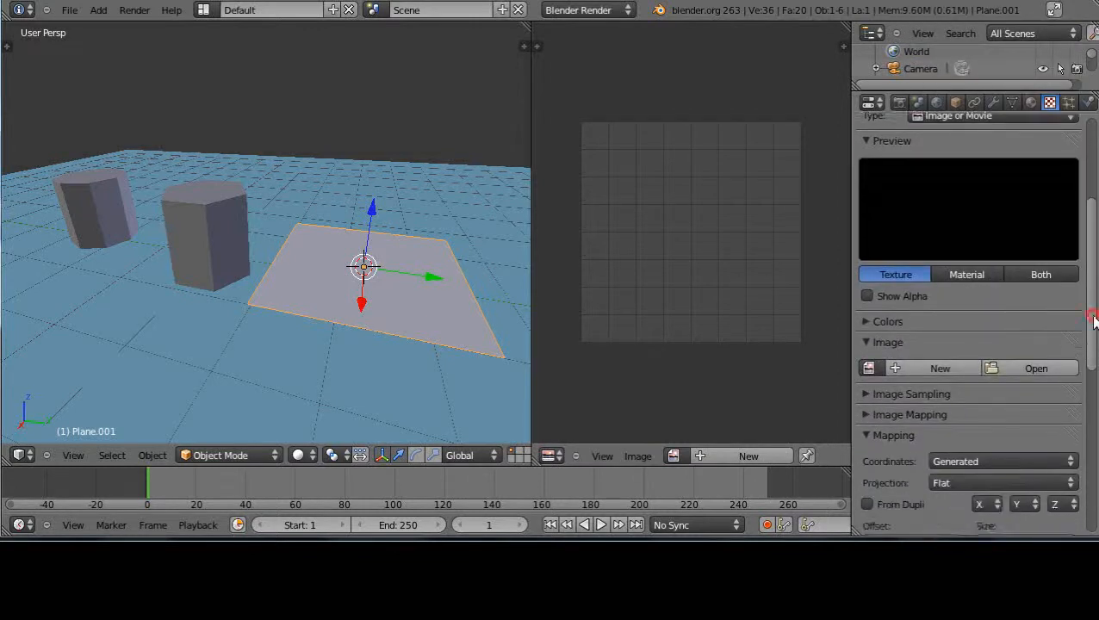
{"action": "left_click", "coordinate": [1038, 368]}
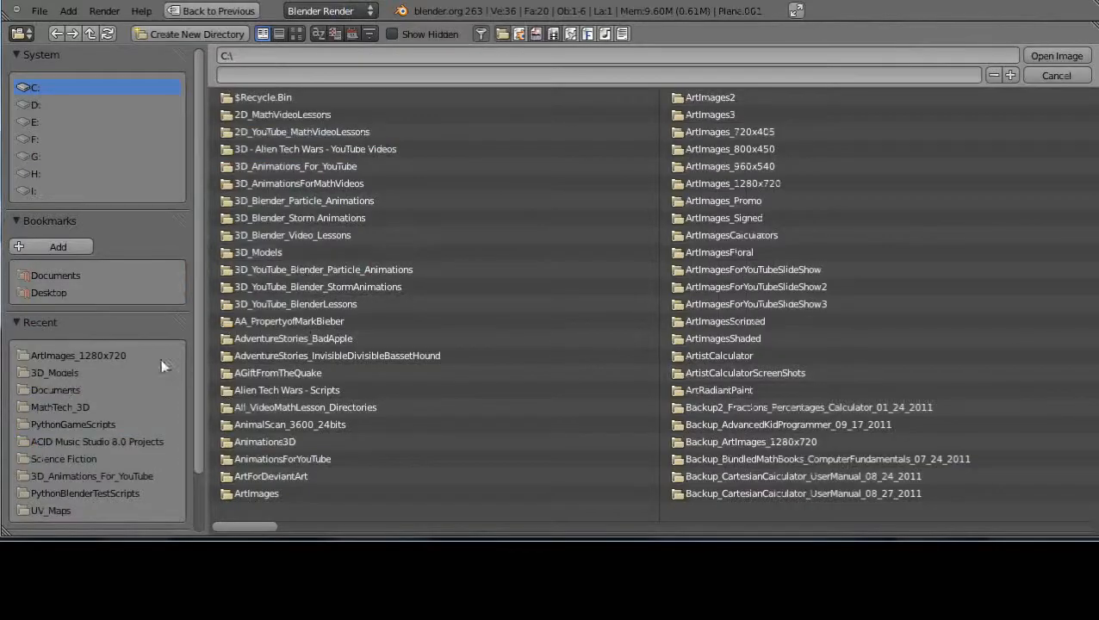
{"action": "left_click", "coordinate": [93, 355]}
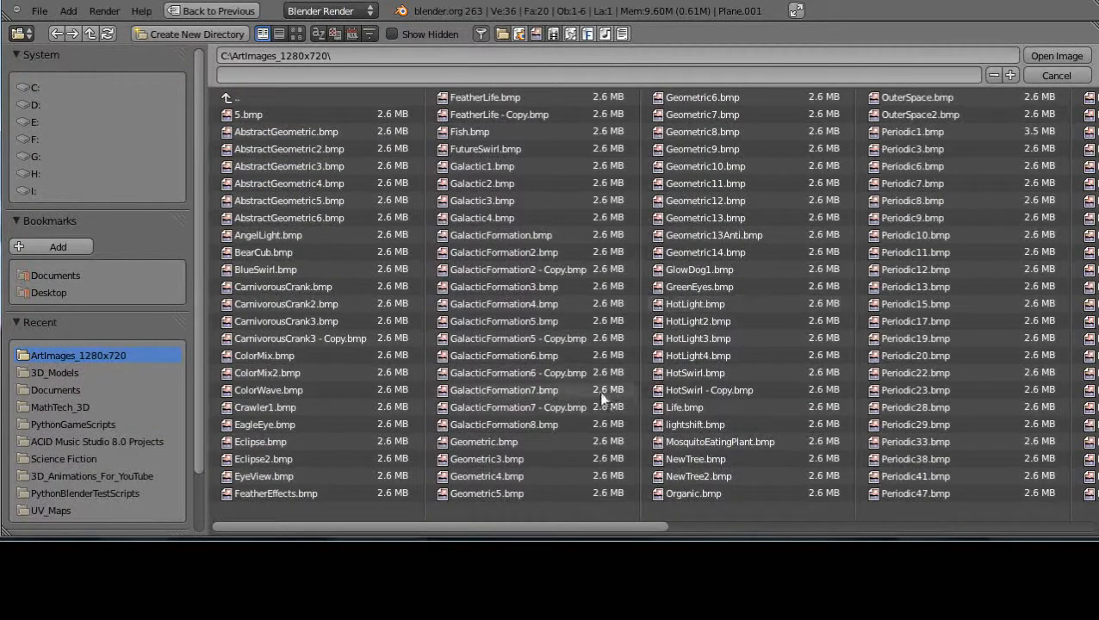
{"action": "double_click", "coordinate": [699, 323]}
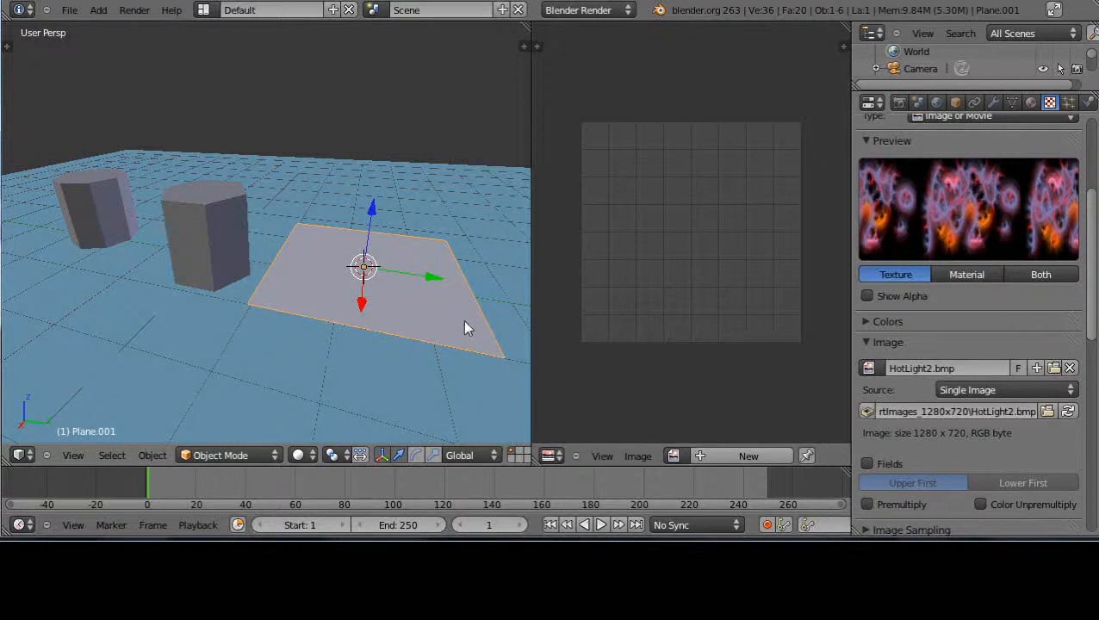
- Switch the 3D view's viewport shading to Texture and inspect the small plane
{"action": "left_click", "coordinate": [298, 456]}
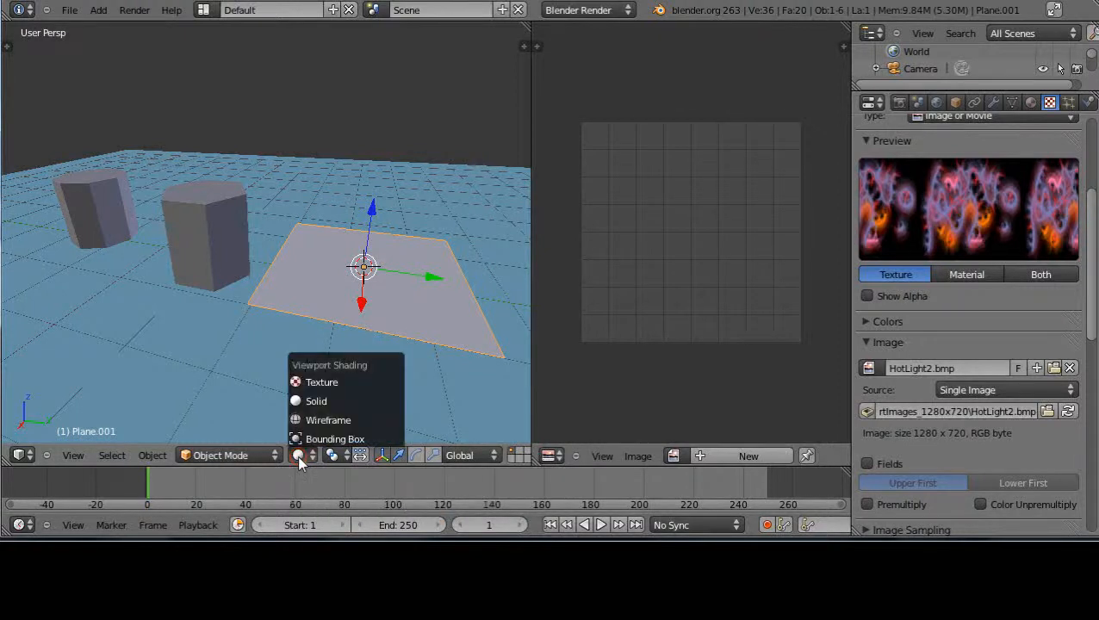
{"action": "left_click", "coordinate": [297, 381]}
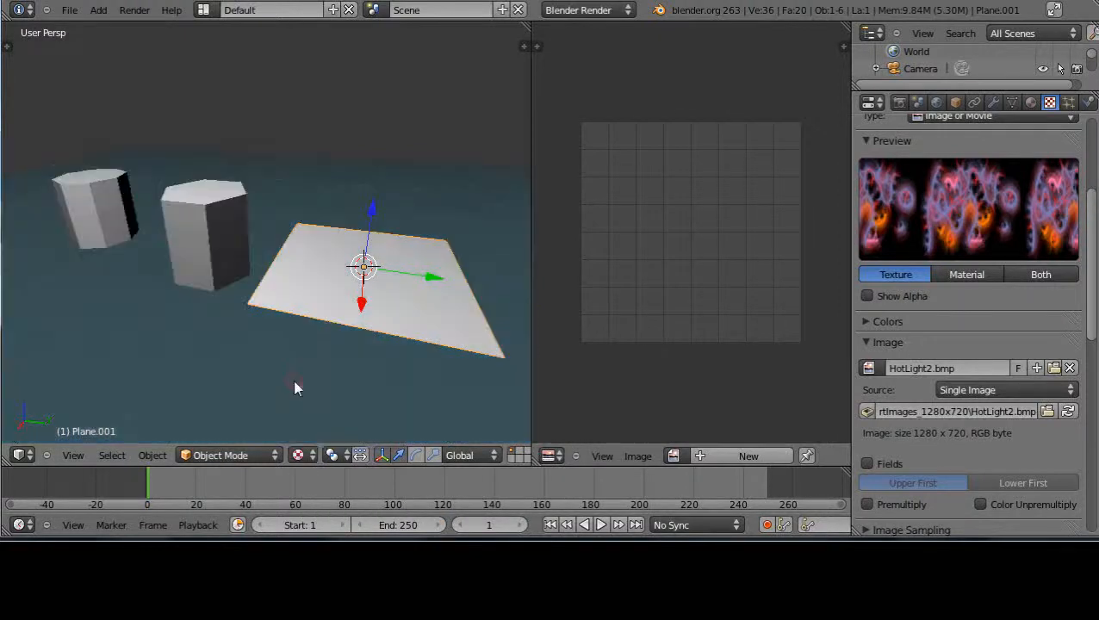
{"action": "middle_click_drag", "start_coordinate": [320, 370], "coordinate": [343, 366]}
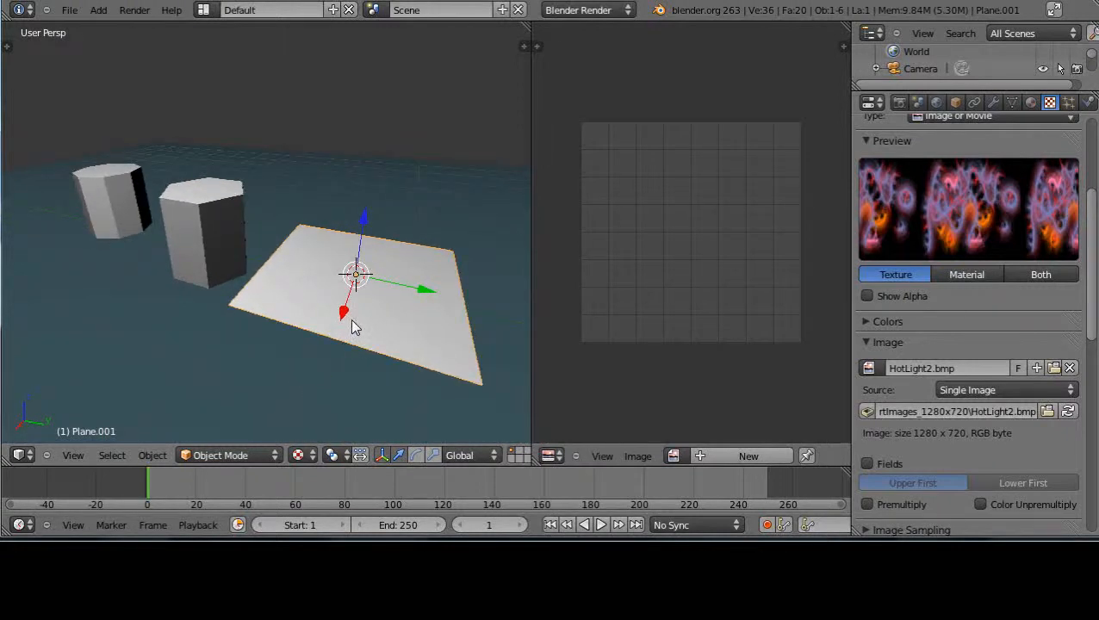
{"action": "mouse_move", "coordinate": [292, 379]}
{"action": "middle_mouse_down"}
{"action": "mouse_move", "coordinate": [271, 378]}
{"action": "mouse_move", "coordinate": [304, 371]}
{"action": "middle_mouse_up"}
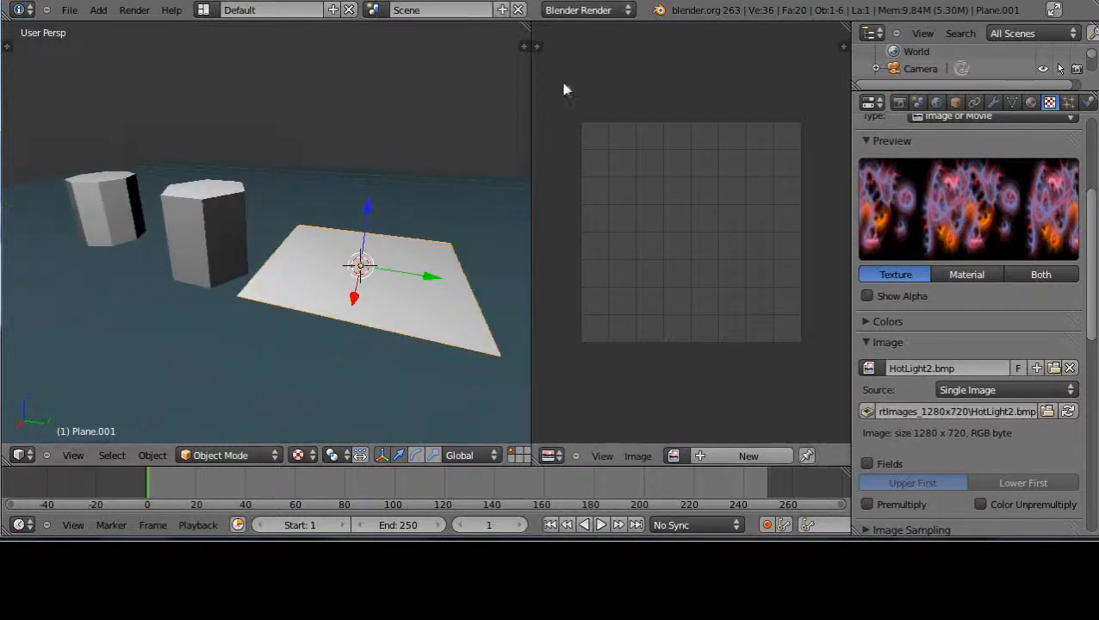
{"action": "mouse_move", "coordinate": [1091, 206]}
{"action": "left_mouse_down"}
{"action": "mouse_move", "coordinate": [1092, 362]}
{"action": "mouse_move", "coordinate": [1092, 185]}
{"action": "left_mouse_up"}
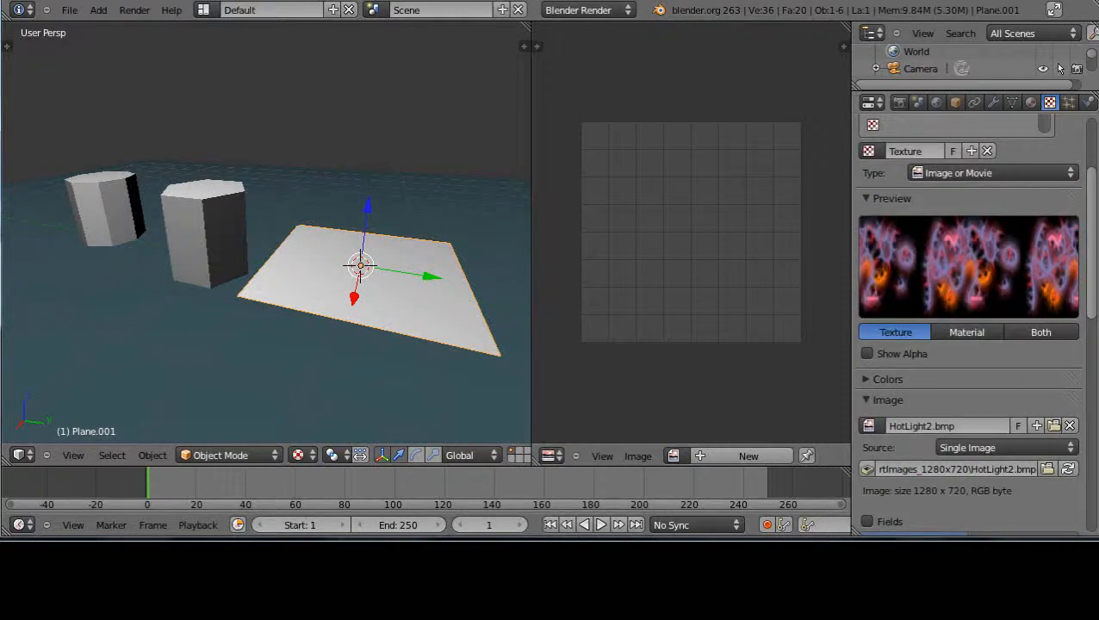
- Switch the render engine to Blender Game, set its shading to GLSL, and return to Blender Render
{"action": "left_click", "coordinate": [615, 10]}
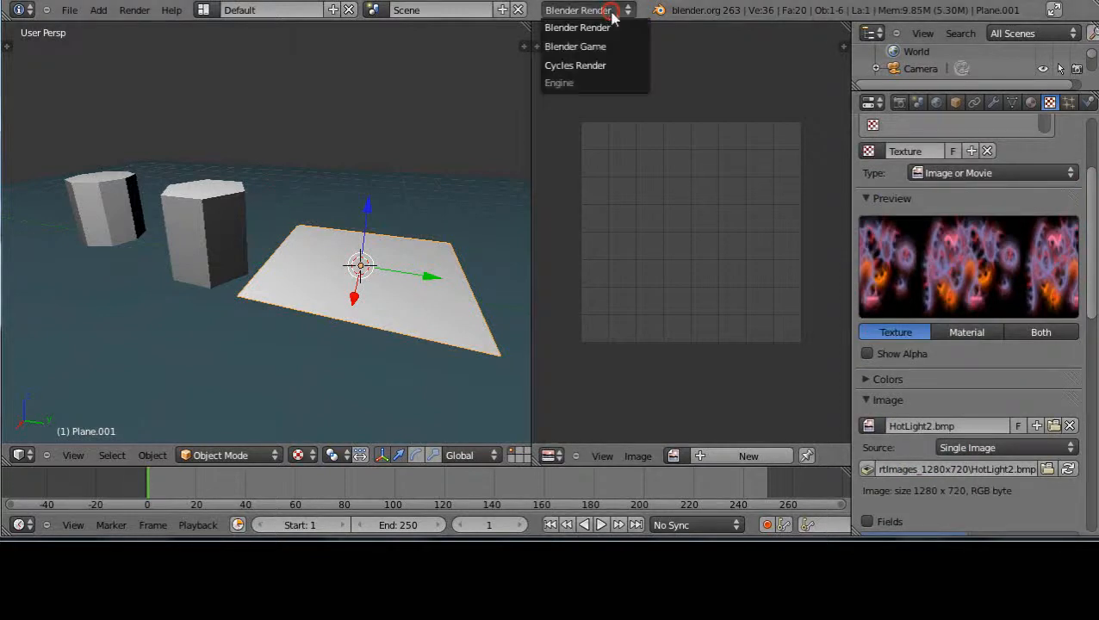
{"action": "left_click", "coordinate": [586, 52]}
{"action": "left_click", "coordinate": [898, 102]}
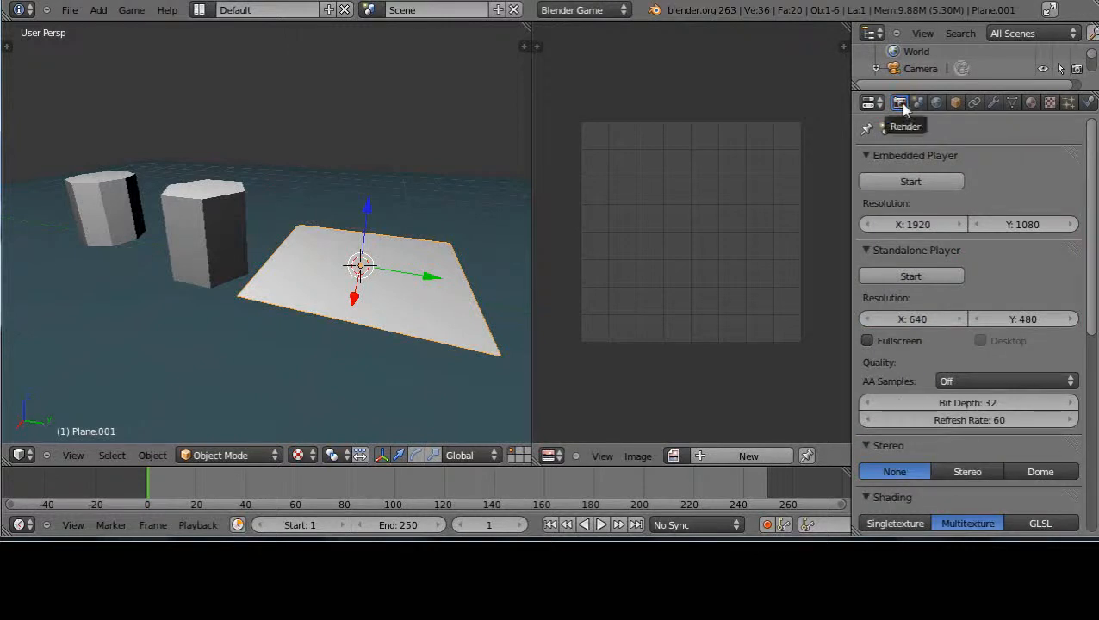
{"action": "scroll", "coordinate": [1090, 160], "scroll_direction": "down", "scroll_amount": 3}
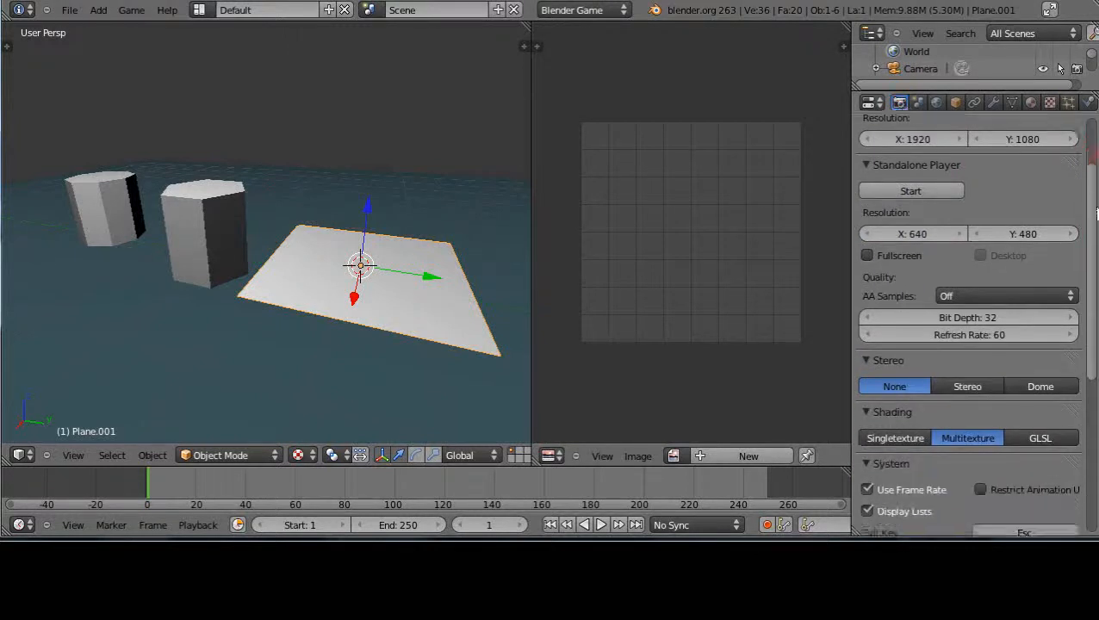
{"action": "left_click", "coordinate": [1039, 398]}
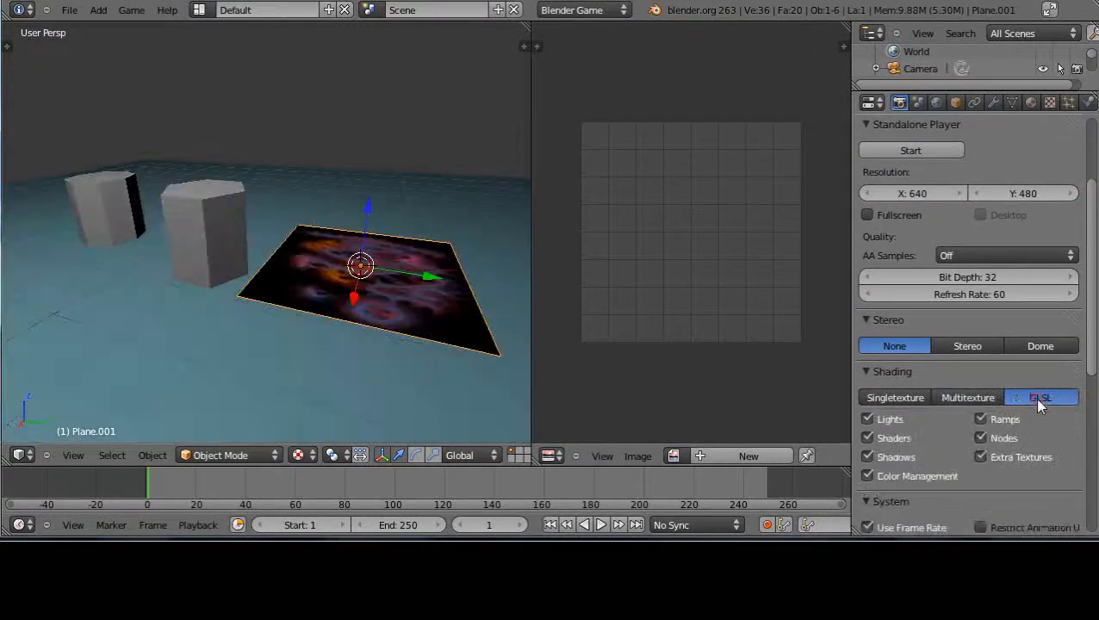
{"action": "left_click", "coordinate": [603, 9]}
{"action": "left_click", "coordinate": [593, 29]}
- Examine the small plane's image texture in the 3D view up close and from several angles
{"action": "scroll", "coordinate": [390, 307], "scroll_direction": "up", "scroll_amount": 3}
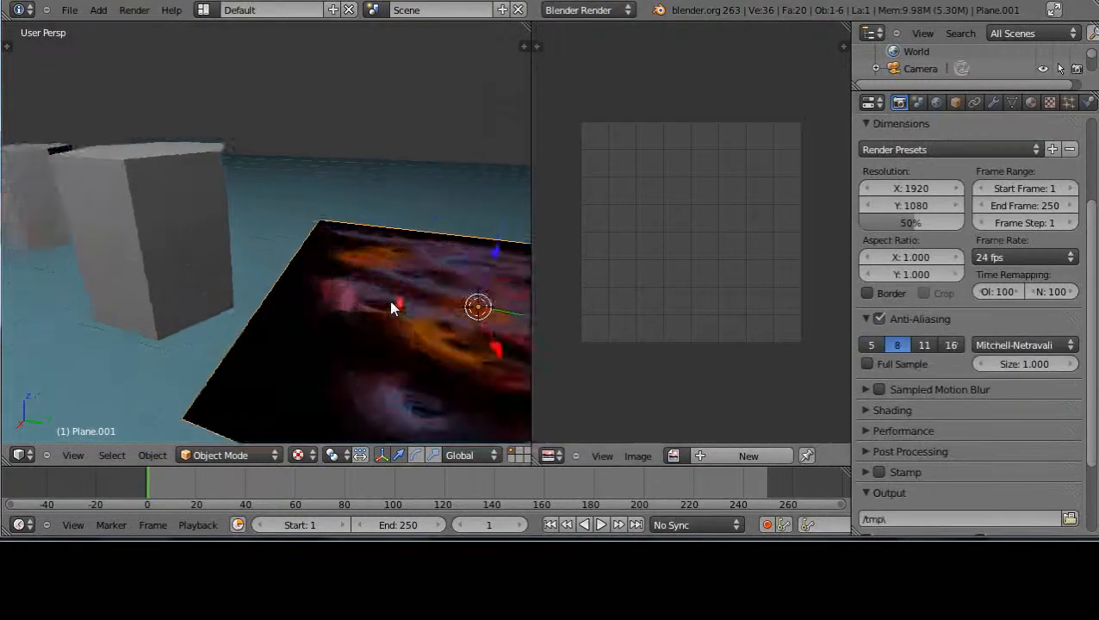
{"action": "scroll", "coordinate": [395, 302], "scroll_direction": "down", "scroll_amount": 2}
{"action": "middle_click_drag", "start_coordinate": [402, 294], "coordinate": [369, 307], "text": "shift"}
{"action": "scroll", "coordinate": [337, 297], "scroll_direction": "up", "scroll_amount": 3}
{"action": "scroll", "coordinate": [340, 298], "scroll_direction": "down", "scroll_amount": 3}
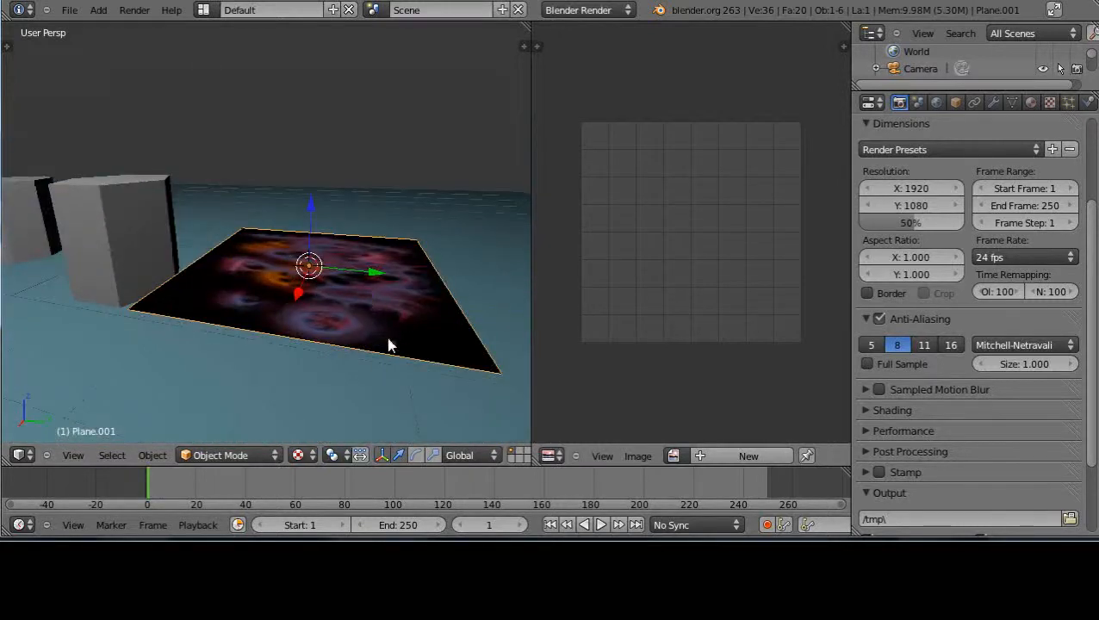
{"action": "middle_click_drag", "start_coordinate": [387, 344], "coordinate": [296, 365]}
{"action": "scroll", "coordinate": [338, 288], "scroll_direction": "up", "scroll_amount": 3}
{"action": "scroll", "coordinate": [268, 372], "scroll_direction": "down", "scroll_amount": 2}
{"action": "scroll", "coordinate": [297, 329], "scroll_direction": "down", "scroll_amount": 4}
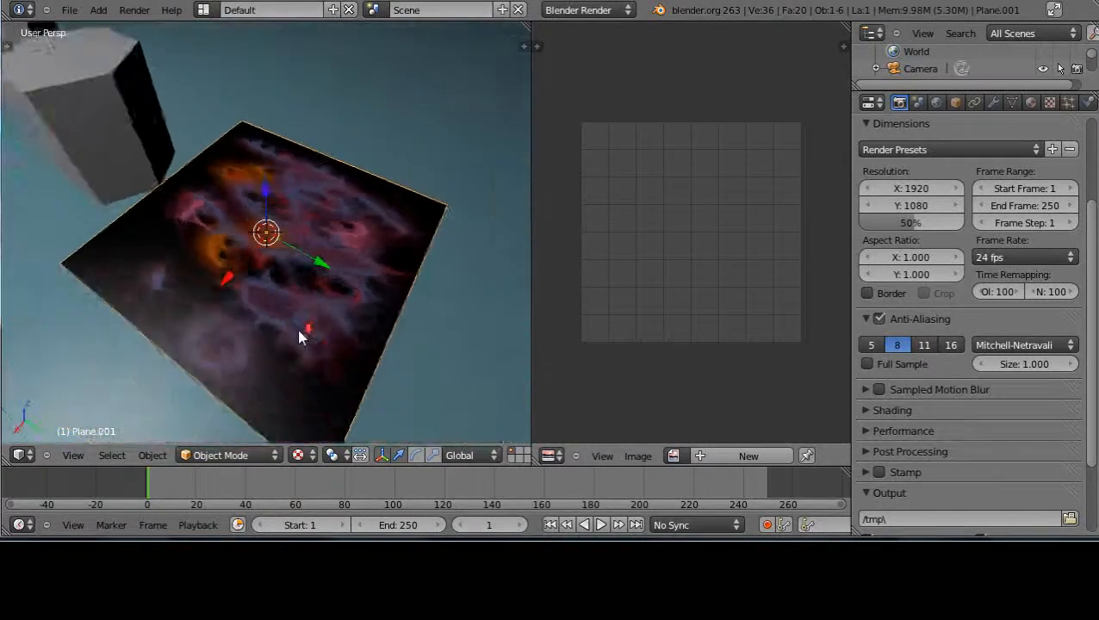
{"action": "middle_click_drag", "start_coordinate": [292, 325], "coordinate": [206, 314]}
{"action": "scroll", "coordinate": [255, 287], "scroll_direction": "up", "scroll_amount": 5}
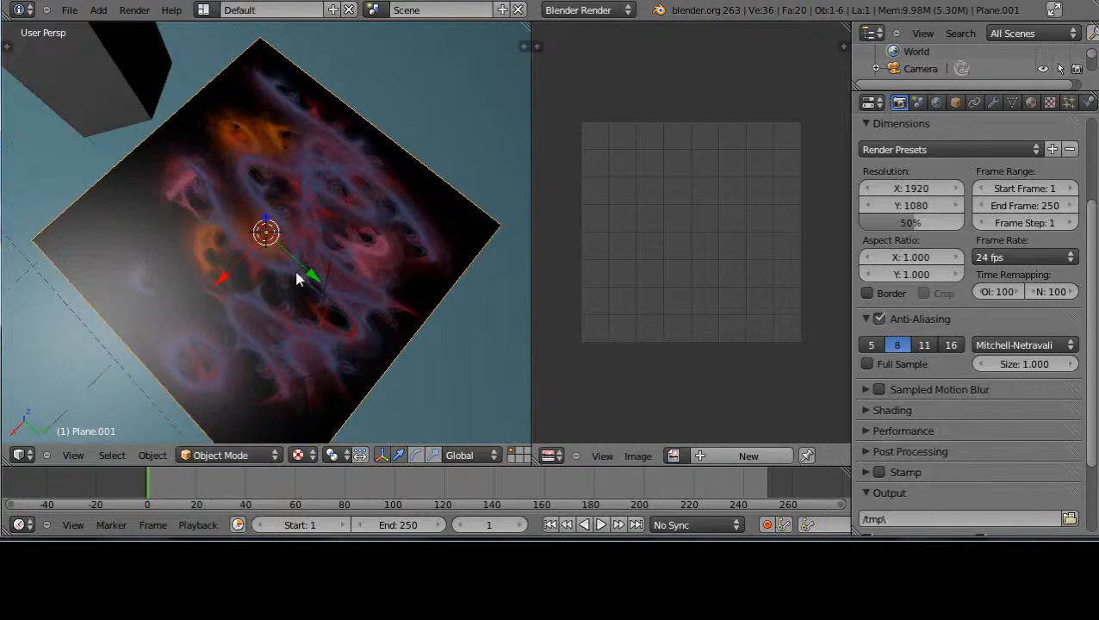
- Show the small plane's material settings and set the material preview to a flat plane
{"action": "left_click", "coordinate": [1069, 103]}
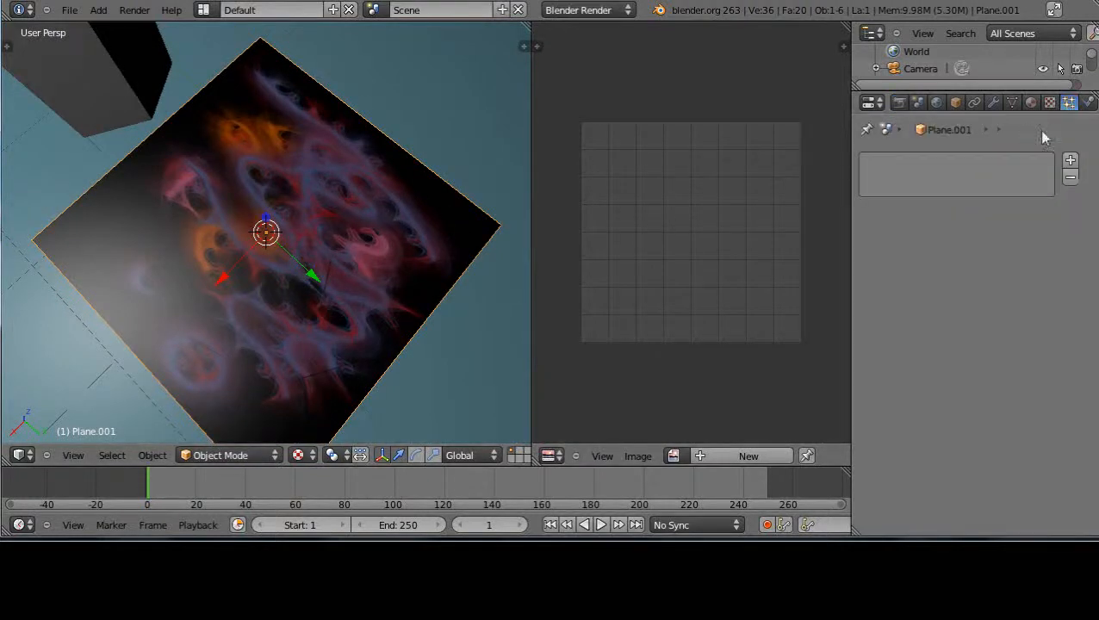
{"action": "left_click", "coordinate": [1050, 103]}
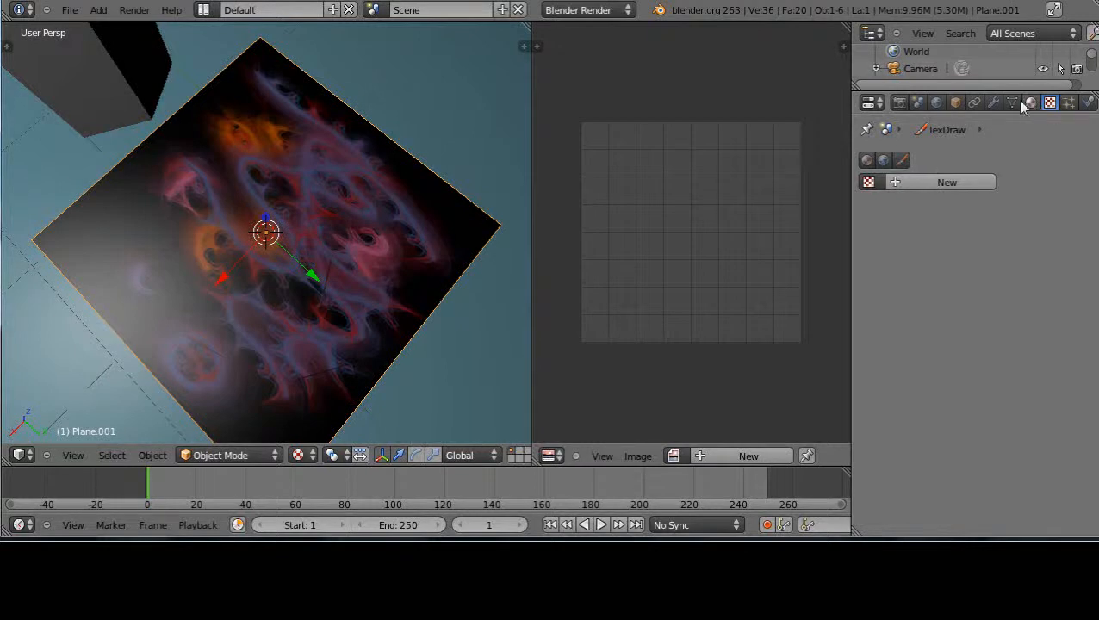
{"action": "scroll", "coordinate": [360, 244], "scroll_direction": "down", "scroll_amount": 4}
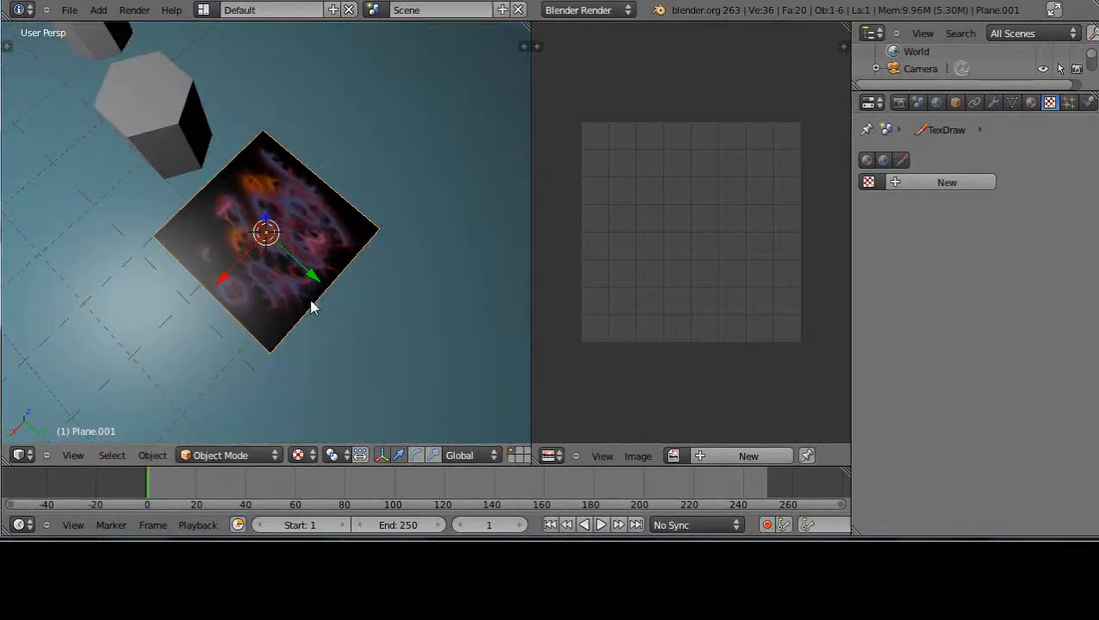
{"action": "middle_click_drag", "start_coordinate": [314, 304], "coordinate": [378, 216]}
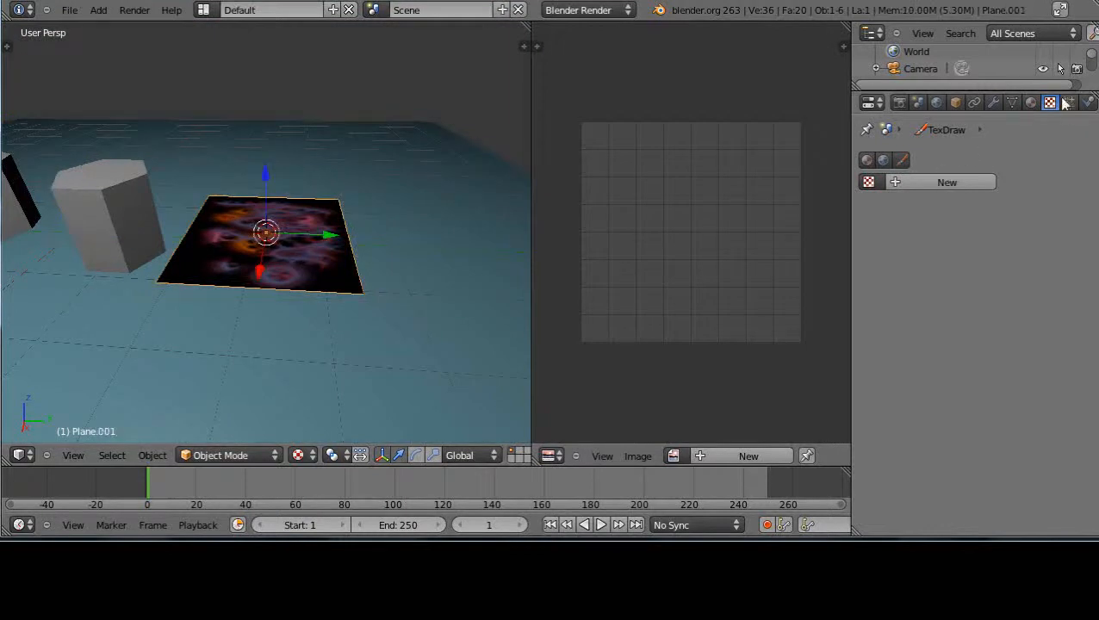
{"action": "left_click", "coordinate": [1031, 102]}
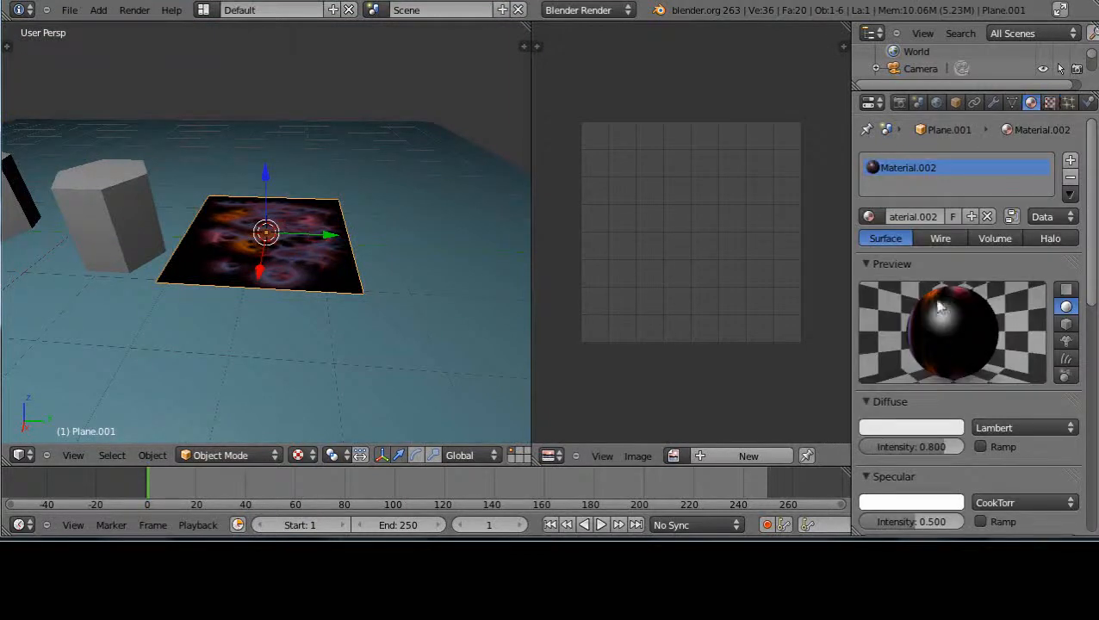
{"action": "left_click", "coordinate": [1067, 289]}
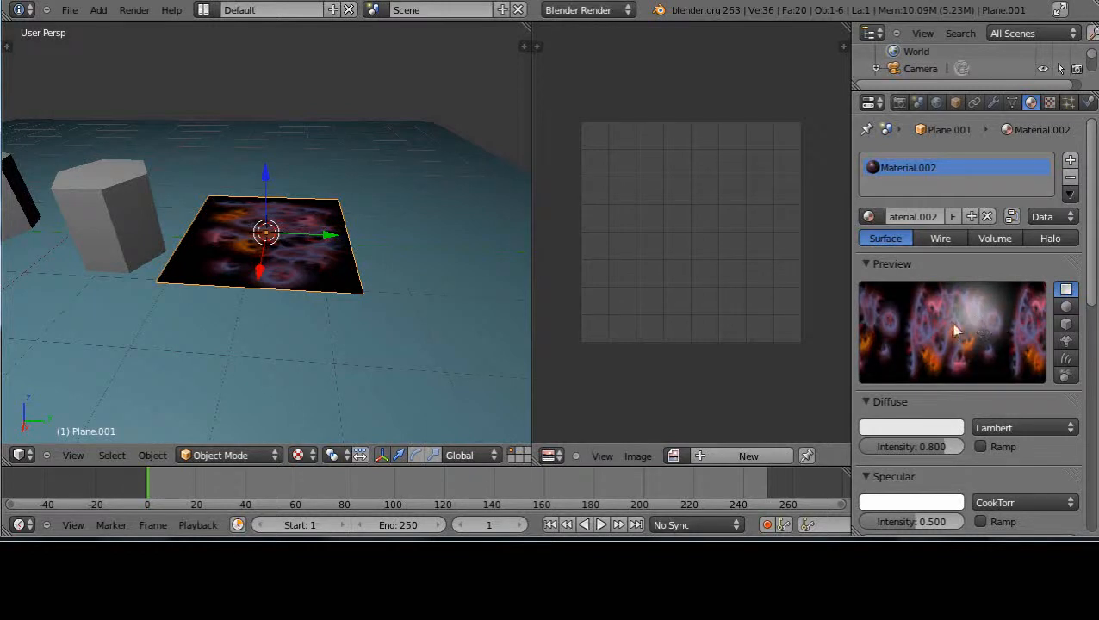
- Set the specular intensity of the small plane's material to 0 and check its surface for highlights
{"action": "scroll", "coordinate": [416, 250], "scroll_direction": "up", "scroll_amount": 5}
{"action": "scroll", "coordinate": [417, 250], "scroll_direction": "down", "scroll_amount": 5}
{"action": "scroll", "coordinate": [417, 252], "scroll_direction": "down", "scroll_amount": 6}
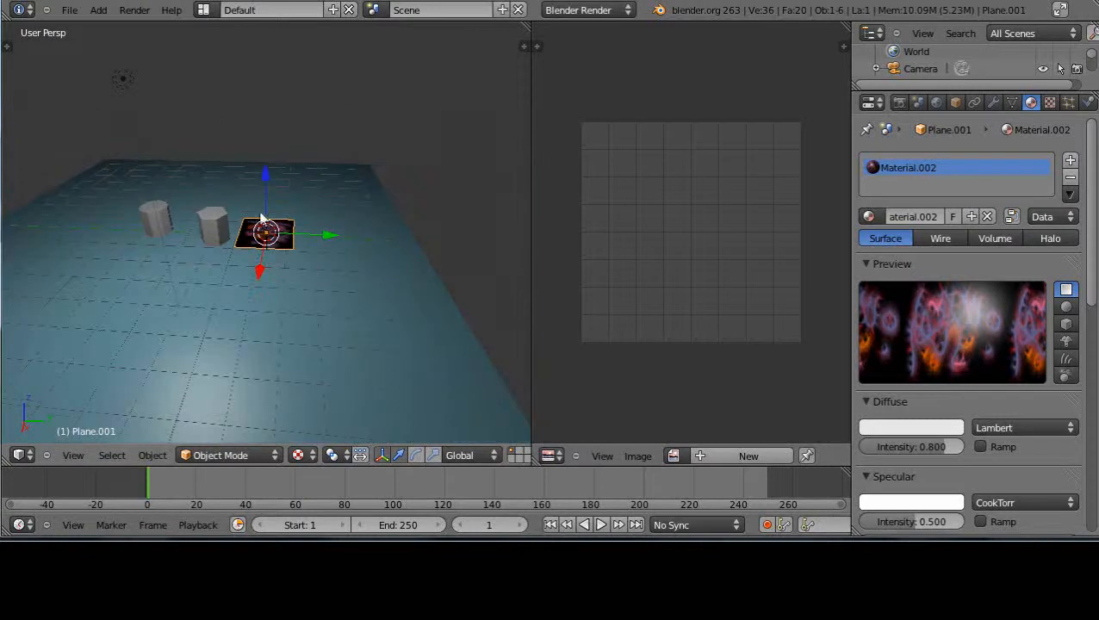
{"action": "scroll", "coordinate": [297, 328], "scroll_direction": "up", "scroll_amount": 8}
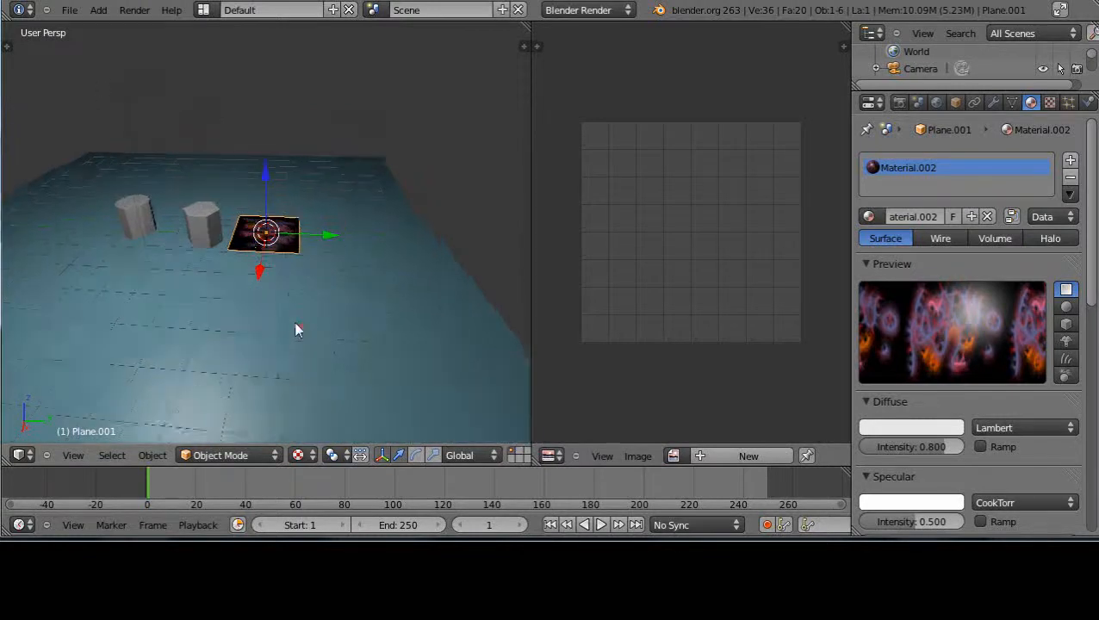
{"action": "middle_click_drag", "start_coordinate": [296, 336], "coordinate": [267, 362]}
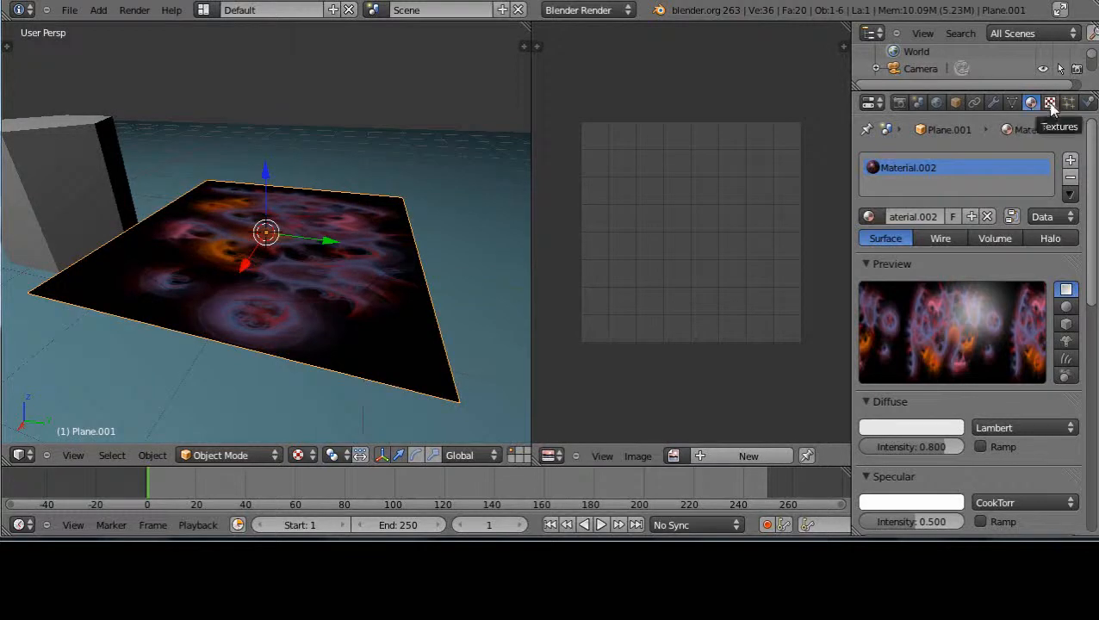
{"action": "left_click_drag", "start_coordinate": [1090, 175], "coordinate": [1091, 272]}
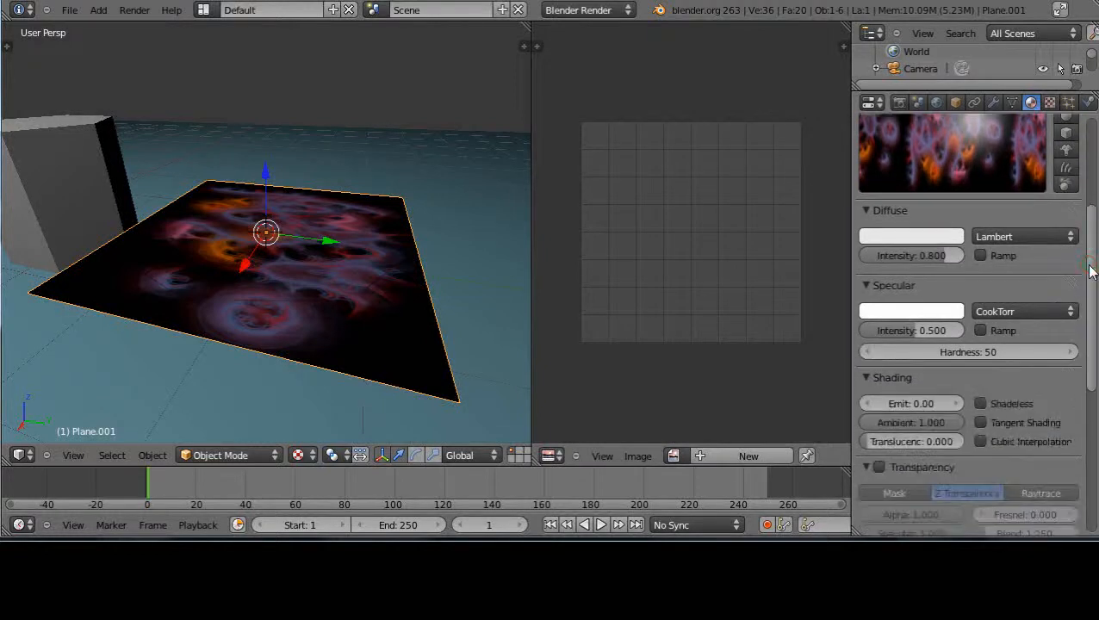
{"action": "left_click", "coordinate": [917, 335]}
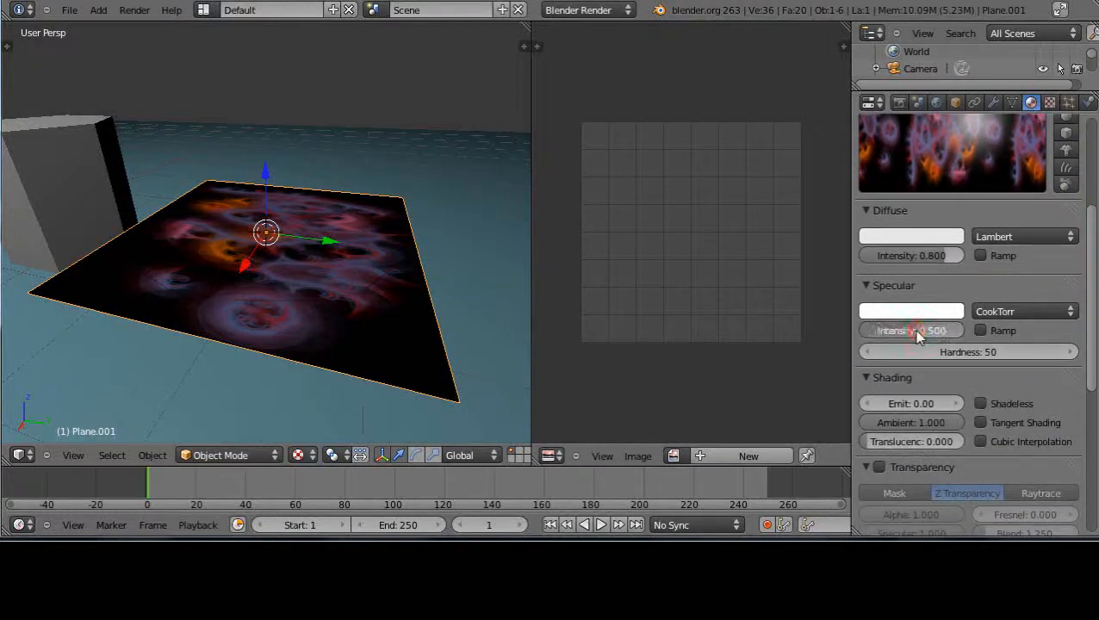
{"action": "left_click_drag", "start_coordinate": [864, 336], "coordinate": [801, 333]}
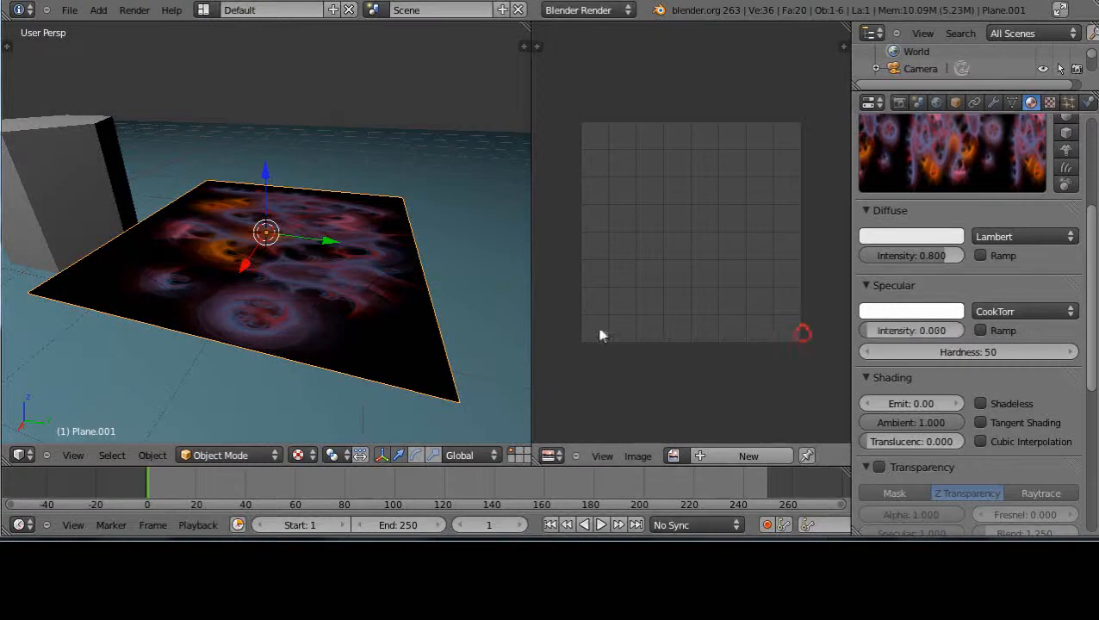
{"action": "middle_click_drag", "start_coordinate": [233, 270], "coordinate": [65, 387]}
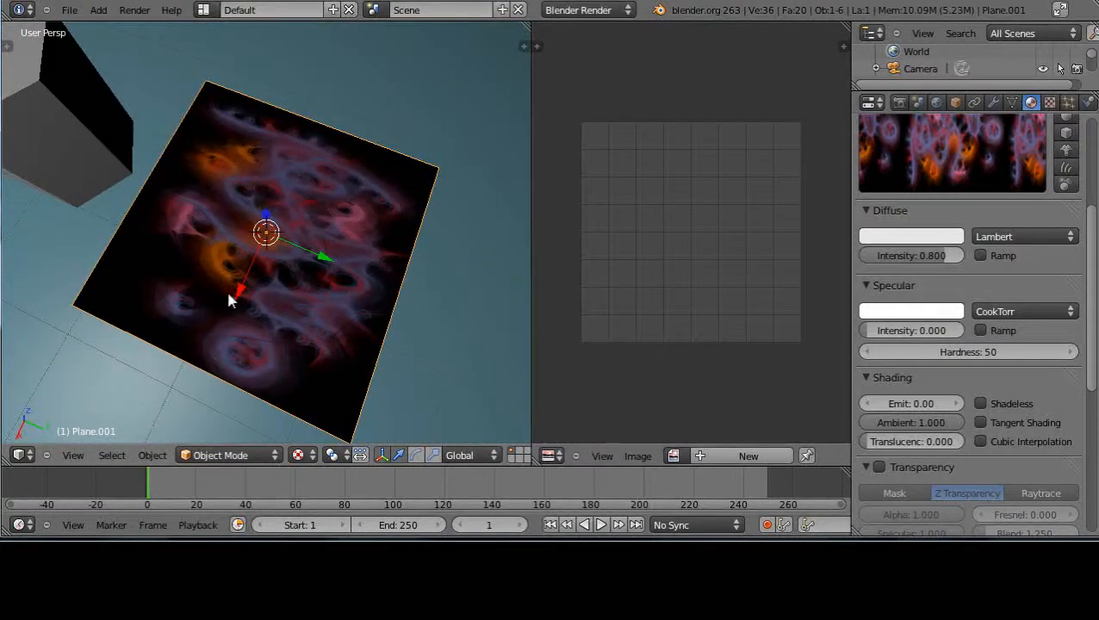
{"action": "mouse_move", "coordinate": [227, 295]}
{"action": "middle_mouse_down"}
{"action": "mouse_move", "coordinate": [237, 257]}
{"action": "mouse_move", "coordinate": [223, 302]}
{"action": "middle_mouse_up"}
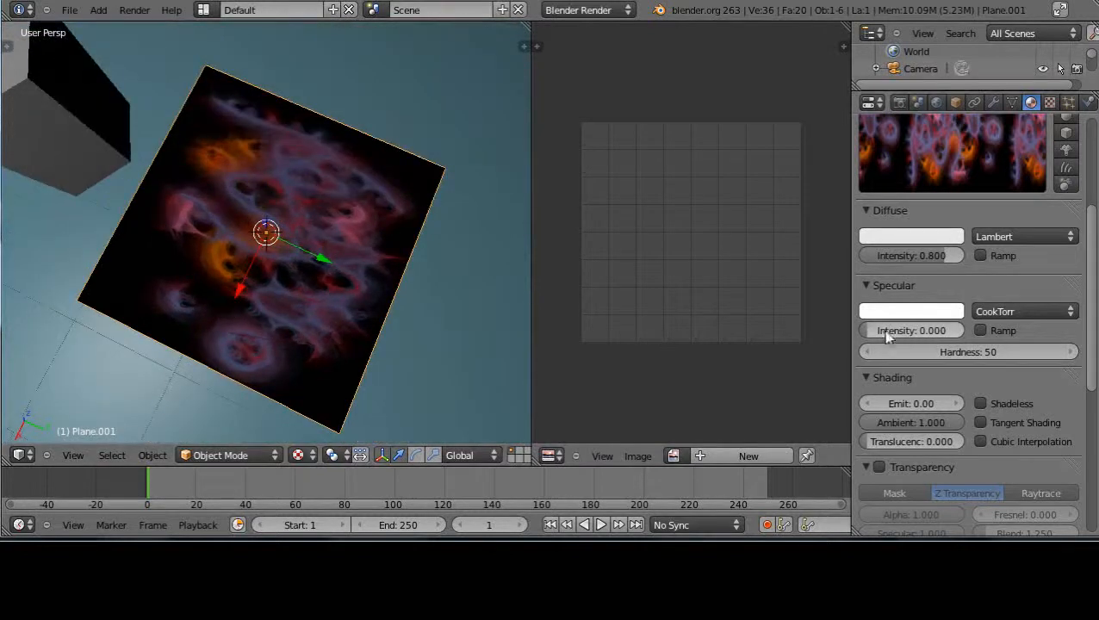
{"action": "left_click_drag", "start_coordinate": [888, 336], "coordinate": [844, 345]}
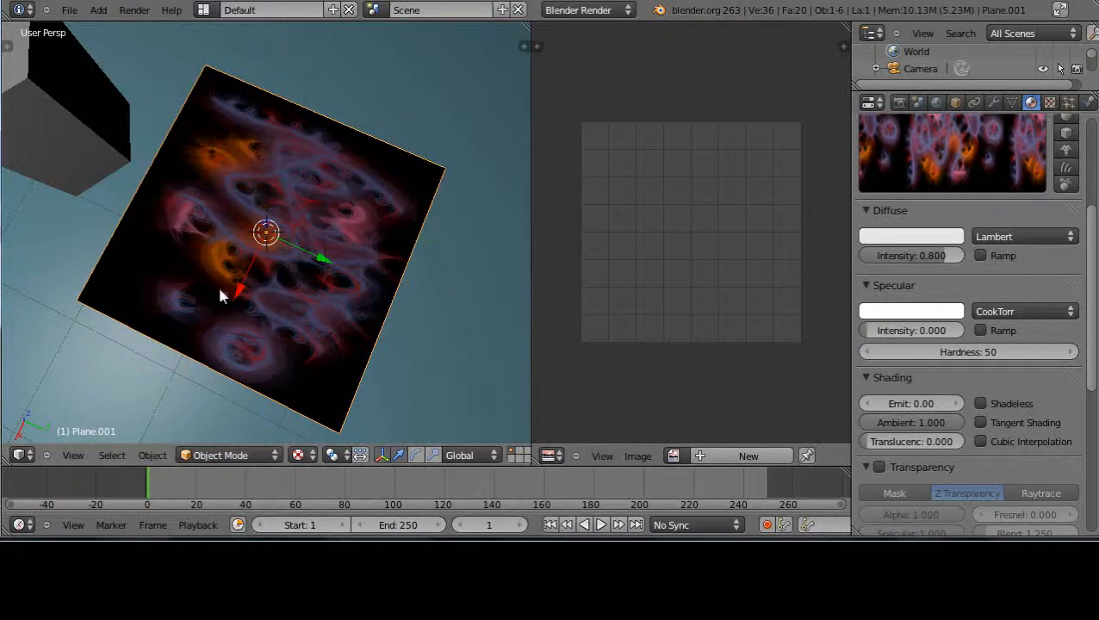
- Move the textured small plane backward along the X axis, clear of the cylinders' row
{"action": "middle_click_drag", "start_coordinate": [219, 297], "coordinate": [170, 290]}
{"action": "middle_click_drag", "start_coordinate": [191, 299], "coordinate": [131, 217]}
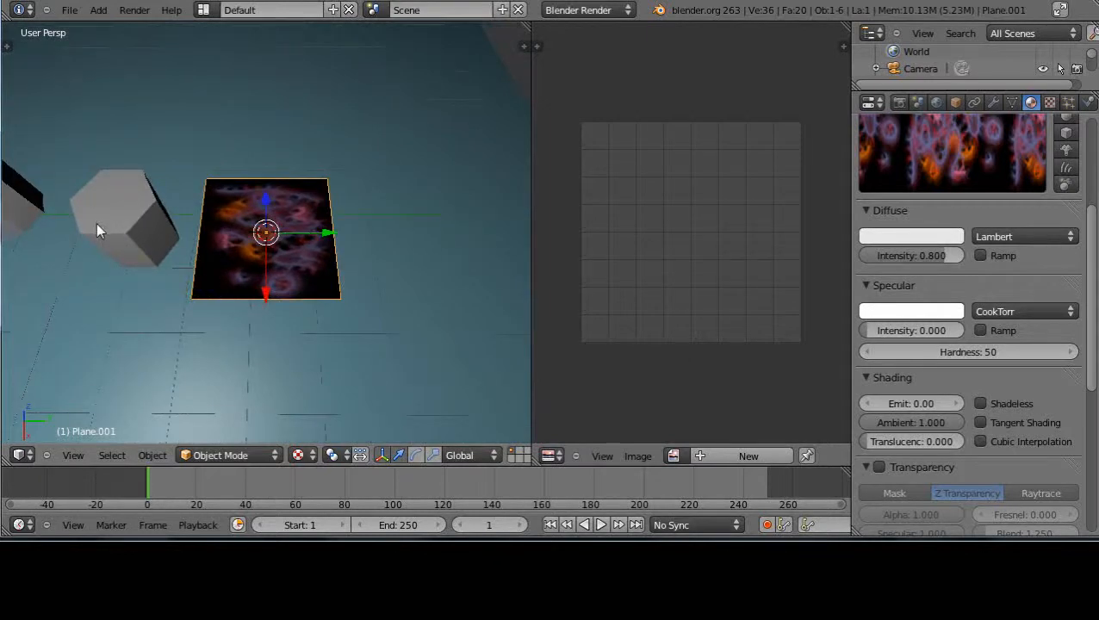
{"action": "scroll", "coordinate": [98, 224], "scroll_direction": "down", "scroll_amount": 3}
{"action": "scroll", "coordinate": [98, 224], "scroll_direction": "up", "scroll_amount": 3}
{"action": "left_click_drag", "start_coordinate": [266, 297], "coordinate": [277, 142]}
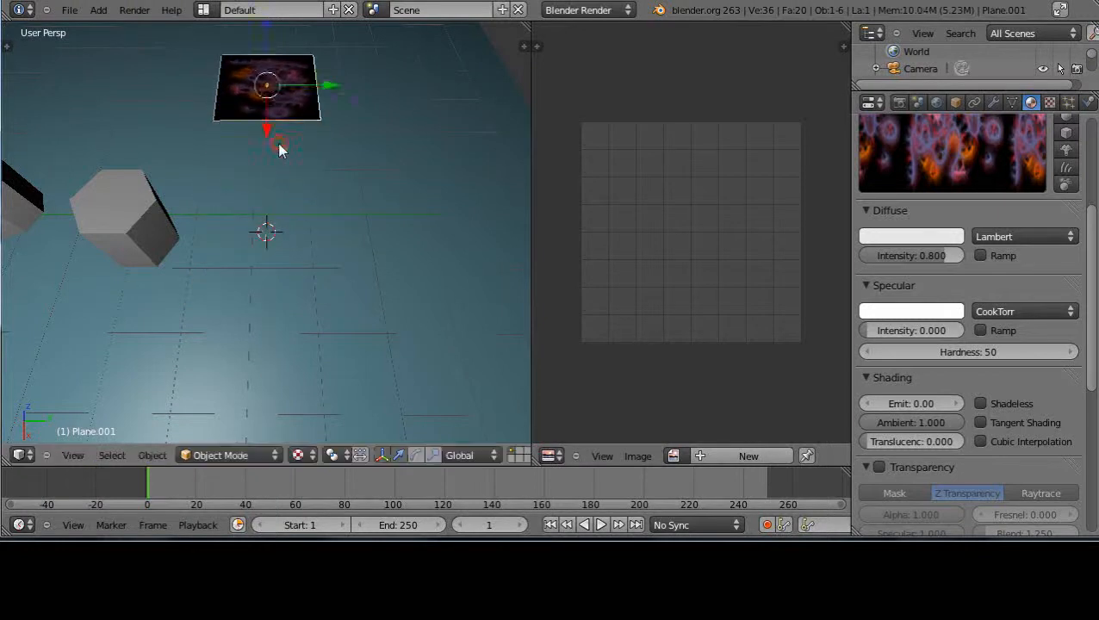
- Move the nearer cylinder along the Y axis to beside the 3D cursor, and shift it forward along X
{"action": "right_click", "coordinate": [145, 252]}
{"action": "left_click_drag", "start_coordinate": [187, 223], "coordinate": [343, 234]}
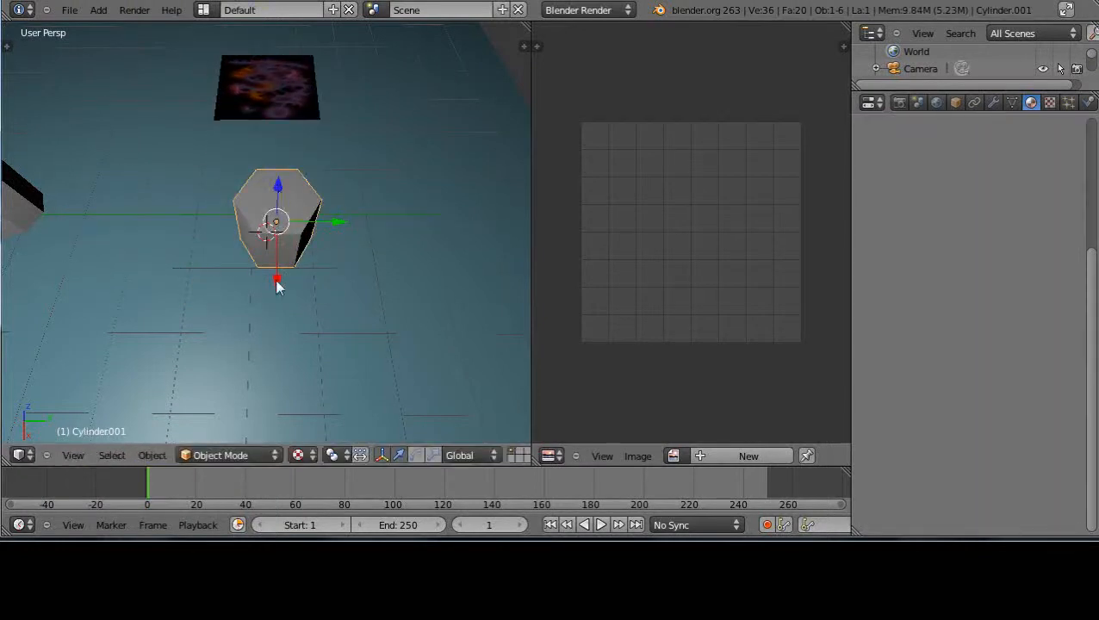
{"action": "left_click_drag", "start_coordinate": [275, 279], "coordinate": [304, 332]}
{"action": "middle_click_drag", "start_coordinate": [305, 331], "coordinate": [322, 226]}
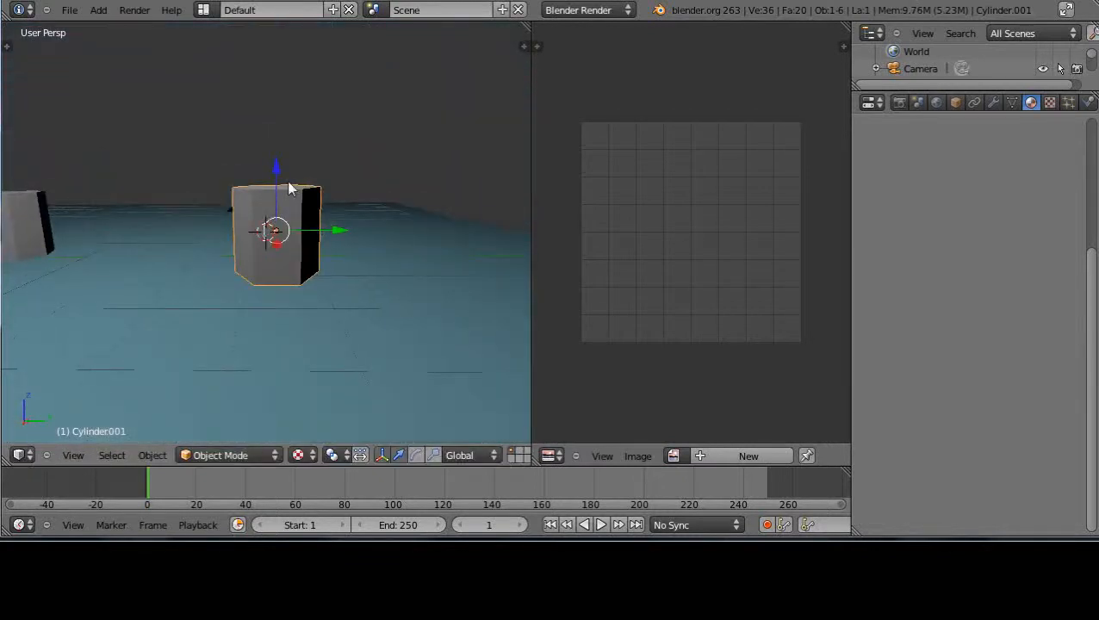
- Rotate the moved cylinder 90 degrees about the global X axis so it lies on its side
{"action": "key", "text": "r"}
{"action": "key", "text": "x"}
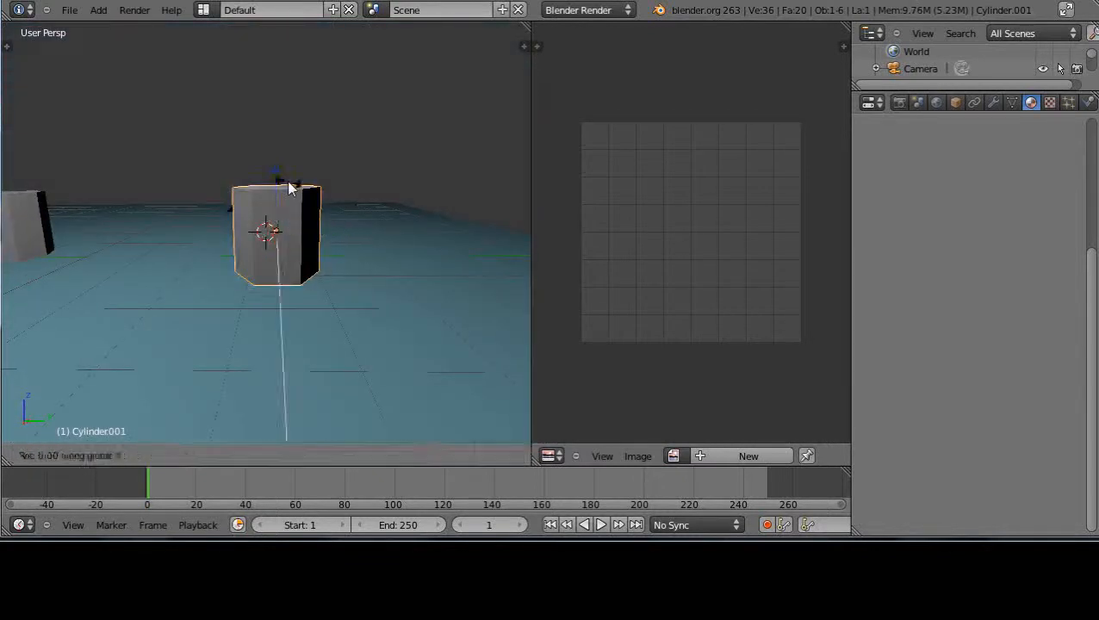
{"action": "key", "text": "9"}
{"action": "key", "text": "0"}
{"action": "key", "text": "Return"}
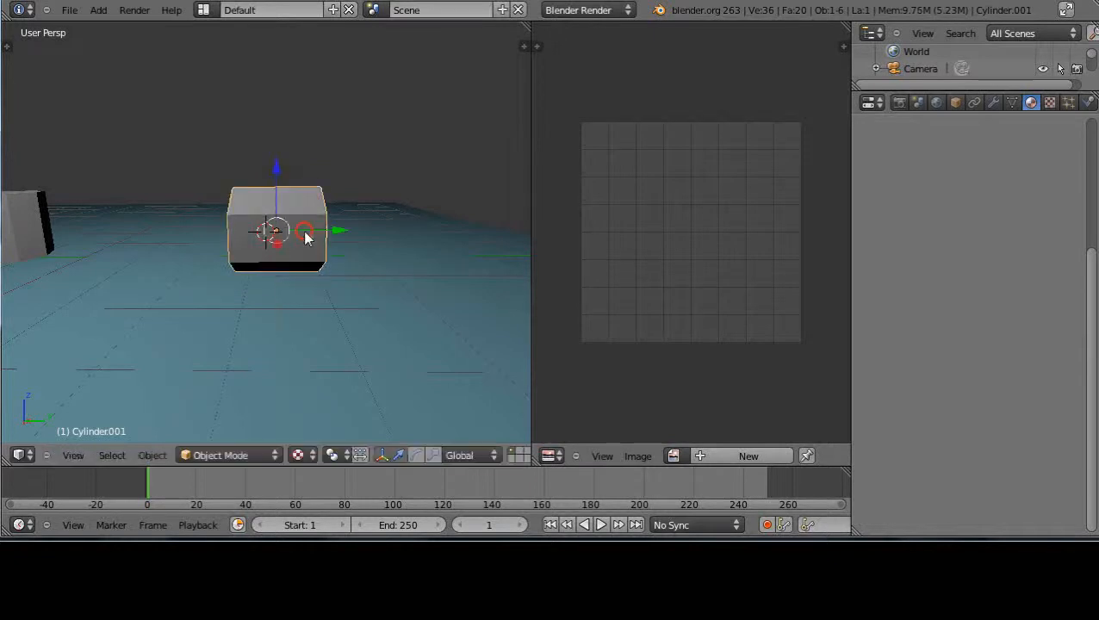
- Rotate the lying cylinder about -30 degrees about the global Y axis so a flat side faces down
{"action": "middle_click_drag", "start_coordinate": [333, 300], "coordinate": [158, 298]}
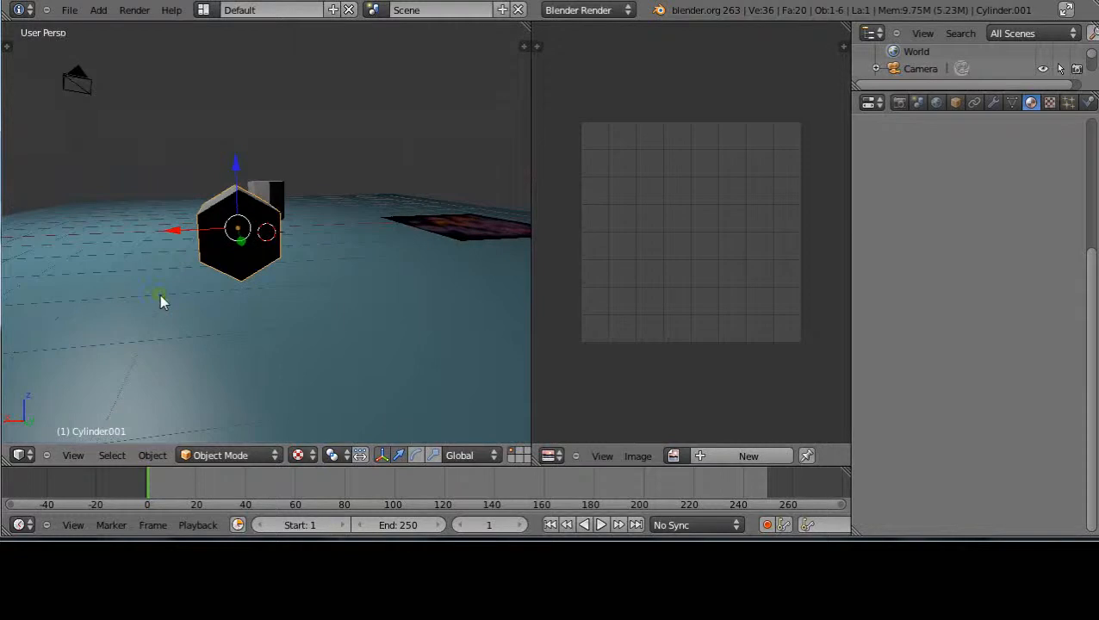
{"action": "key", "text": "r"}
{"action": "key", "text": "y"}
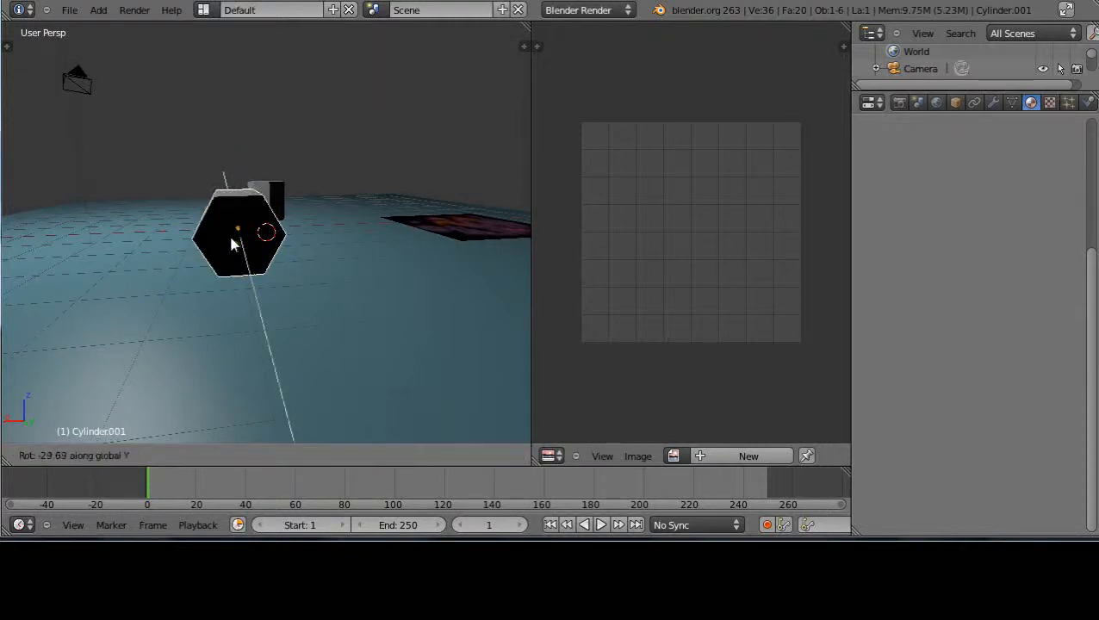
{"action": "left_click", "coordinate": [231, 245]}
{"action": "middle_click_drag", "start_coordinate": [242, 327], "coordinate": [373, 333]}
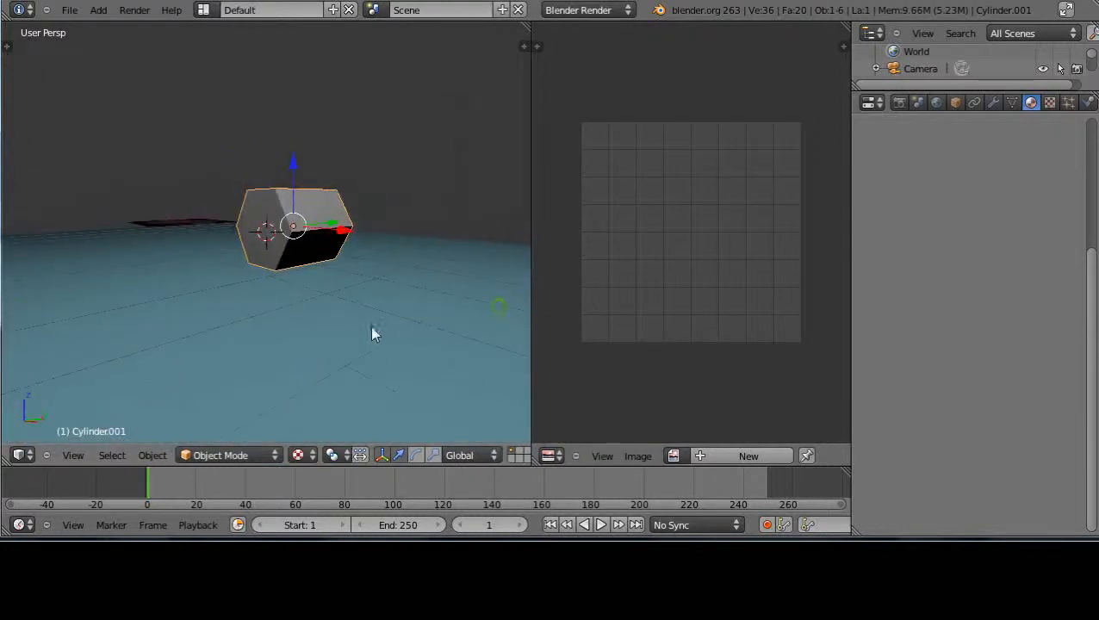
- Put the lying cylinder into Edit Mode and examine its end caps and side faces to plan the seams
{"action": "scroll", "coordinate": [367, 329], "scroll_direction": "up", "scroll_amount": 4}
{"action": "scroll", "coordinate": [362, 317], "scroll_direction": "down", "scroll_amount": 1}
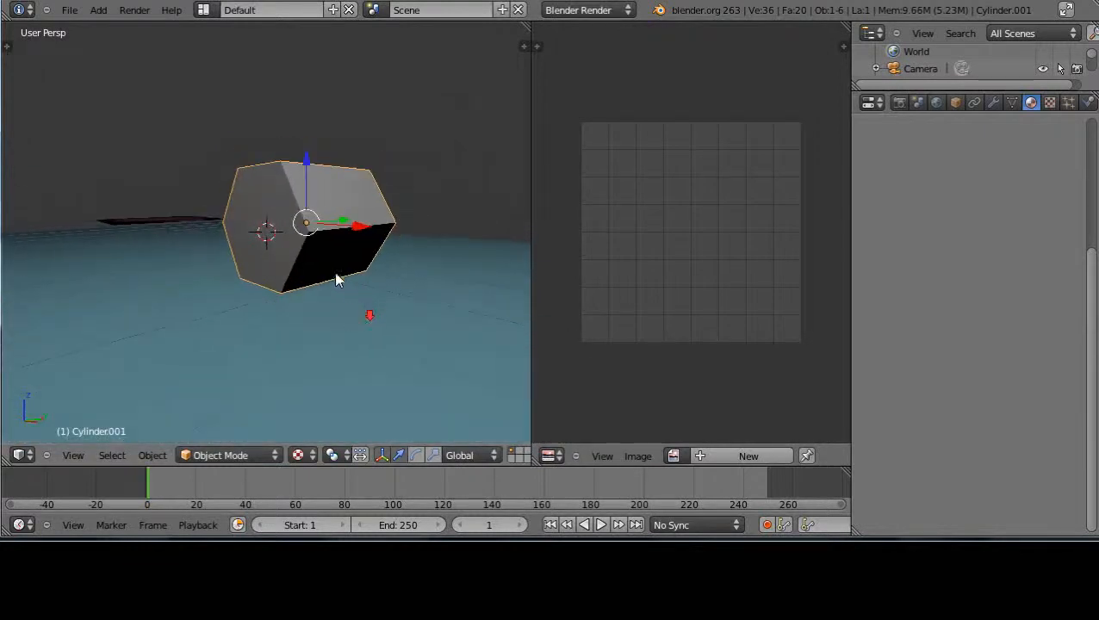
{"action": "key", "text": "Tab"}
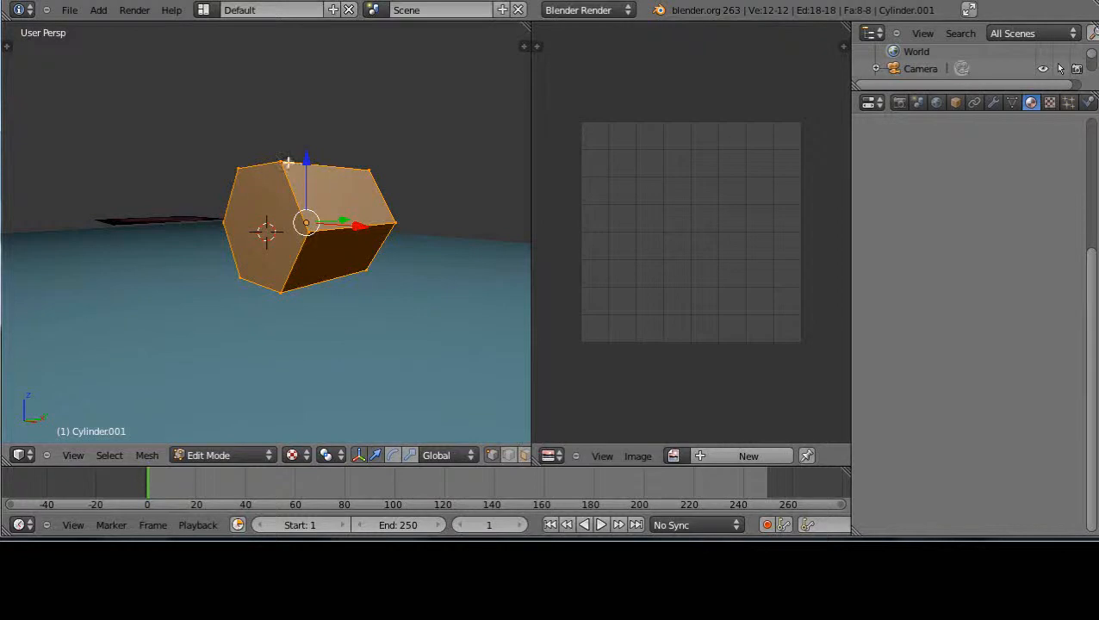
{"action": "scroll", "coordinate": [307, 221], "scroll_direction": "up", "scroll_amount": 1}
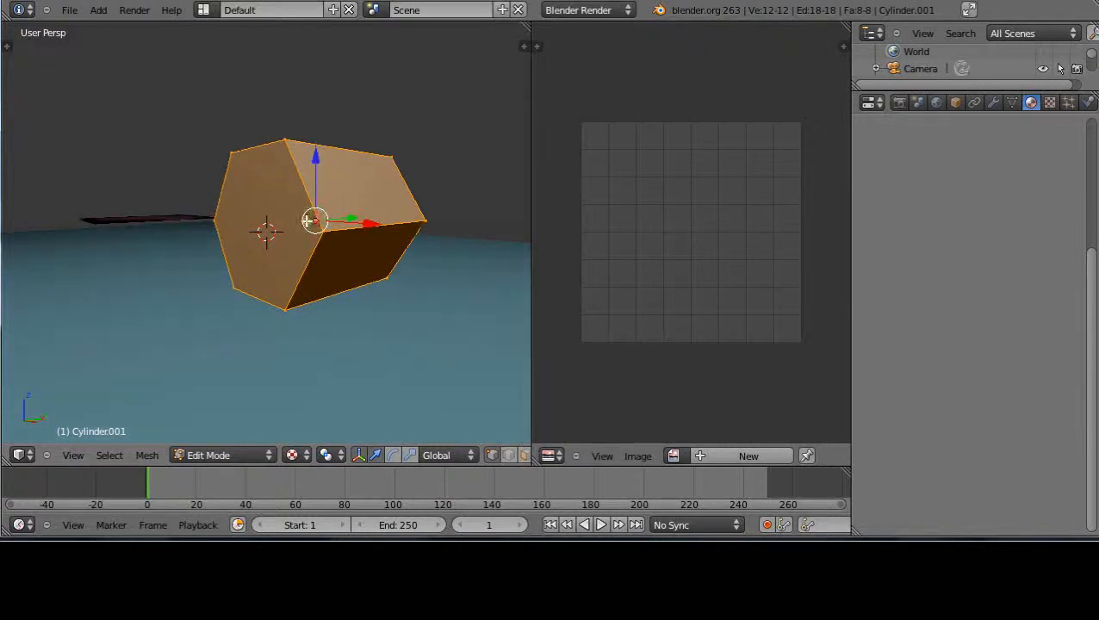
{"action": "scroll", "coordinate": [306, 221], "scroll_direction": "down", "scroll_amount": 3}
{"action": "middle_click_drag", "start_coordinate": [306, 221], "coordinate": [316, 231]}
{"action": "scroll", "coordinate": [316, 231], "scroll_direction": "up", "scroll_amount": 2}
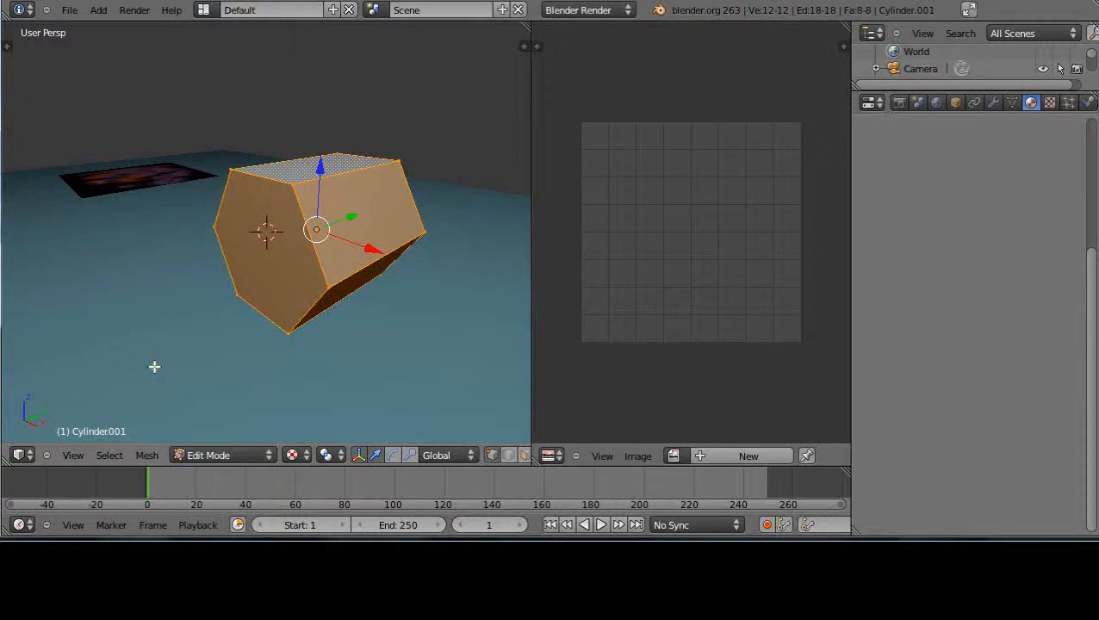
{"action": "middle_click_drag", "start_coordinate": [344, 358], "coordinate": [131, 343]}
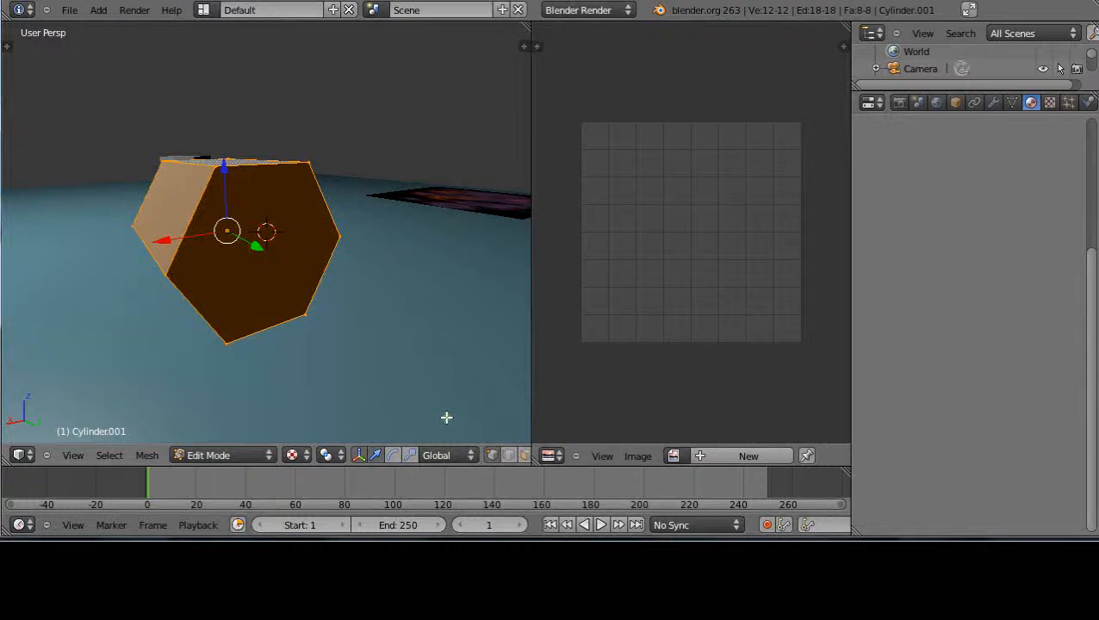
{"action": "middle_click_drag", "start_coordinate": [263, 363], "coordinate": [464, 357]}
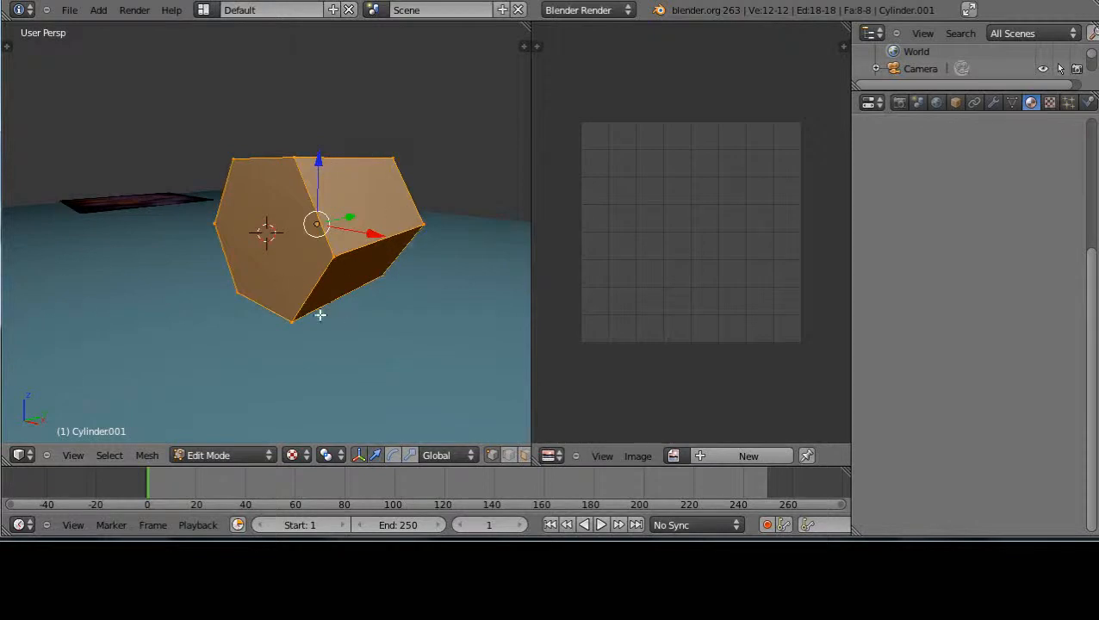
{"action": "middle_click_drag", "start_coordinate": [319, 361], "coordinate": [299, 310]}
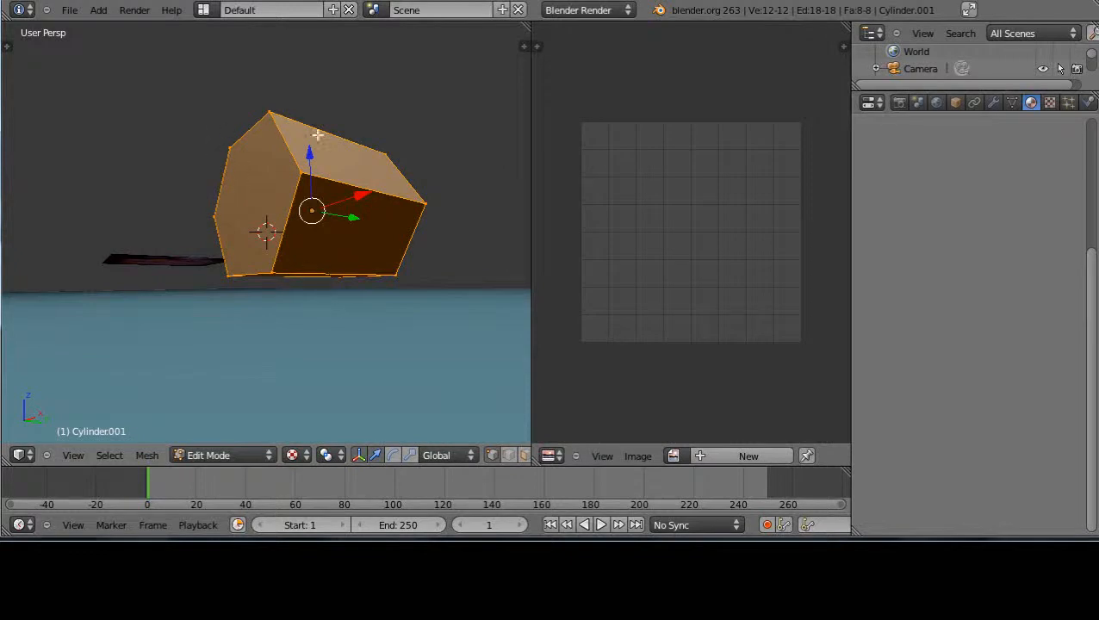
{"action": "middle_click_drag", "start_coordinate": [252, 303], "coordinate": [316, 335]}
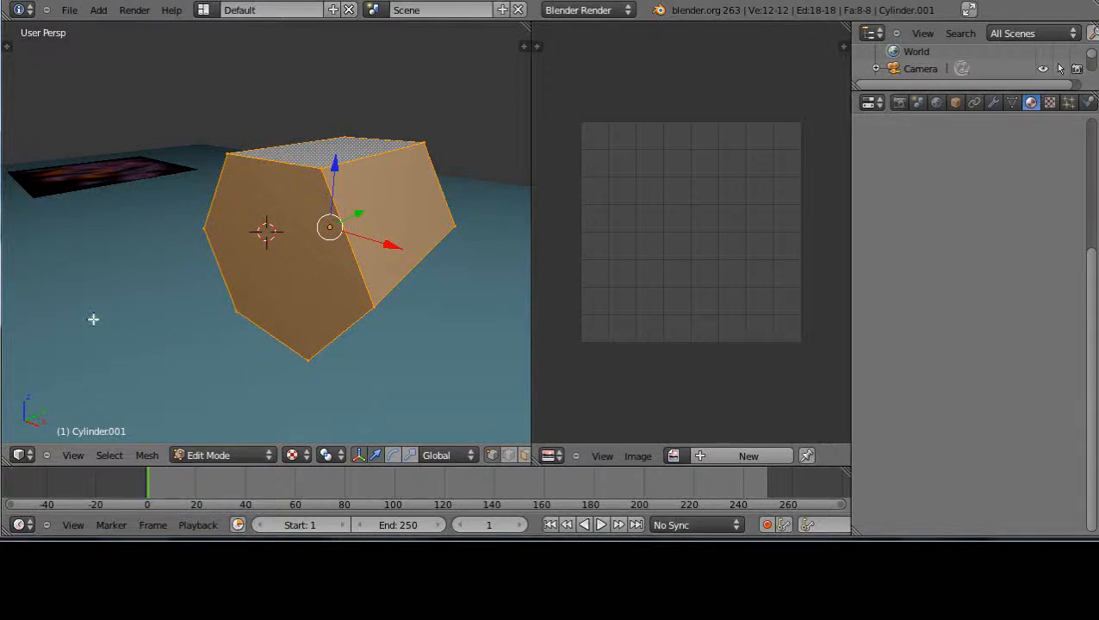
- Show the mesh tools, switch to edge selection, and select the matching lower edge on each of the cylinder's two hexagonal end caps
{"action": "key", "text": "t"}
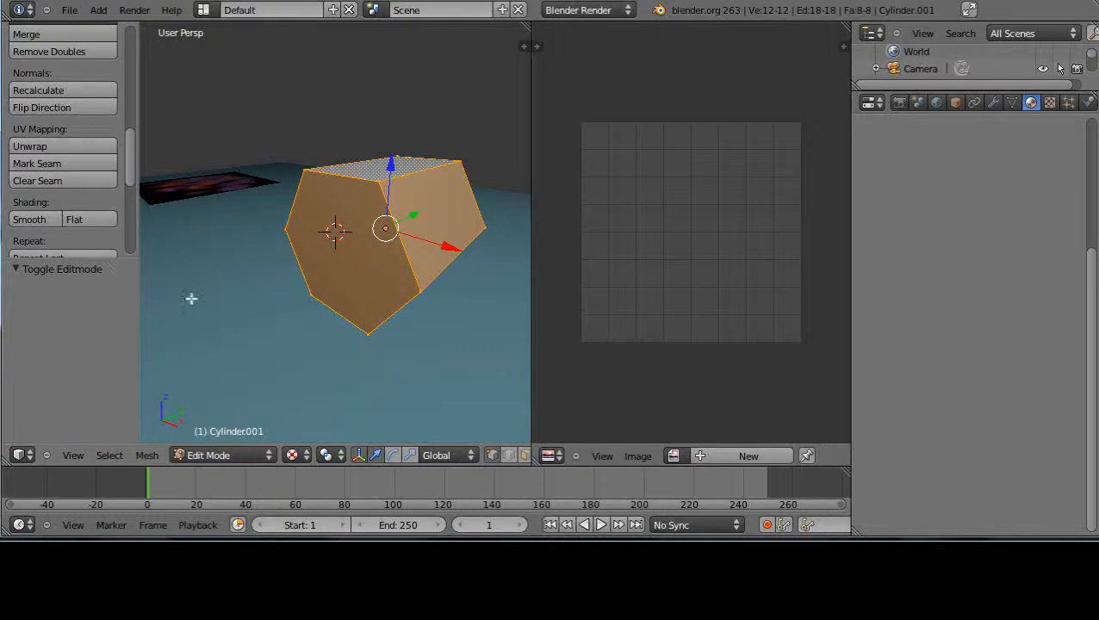
{"action": "left_click", "coordinate": [508, 456]}
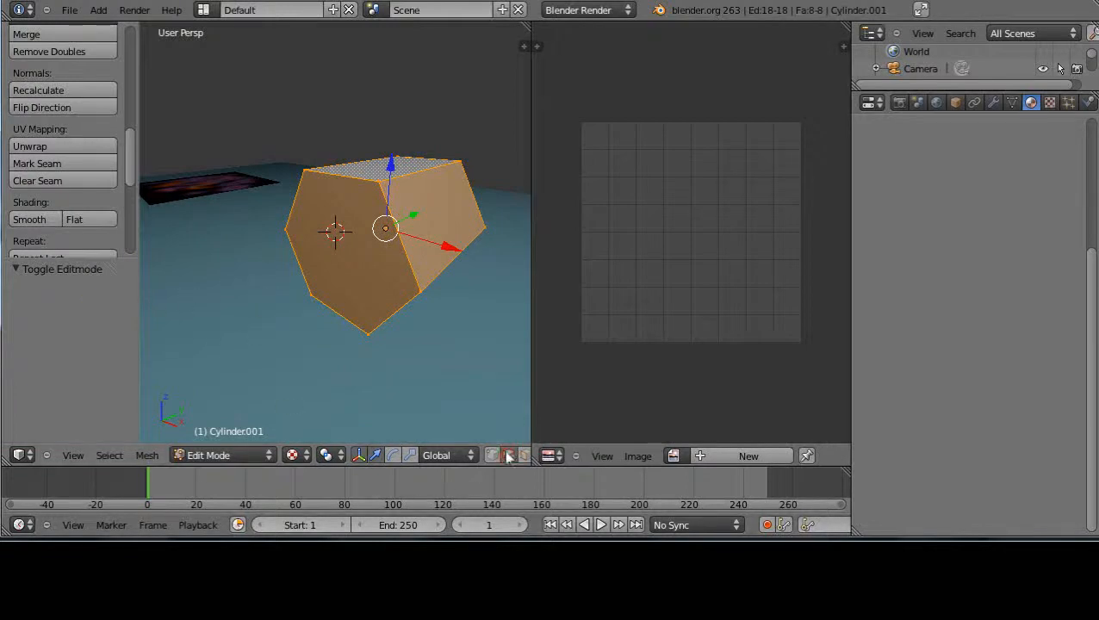
{"action": "right_click", "coordinate": [334, 310]}
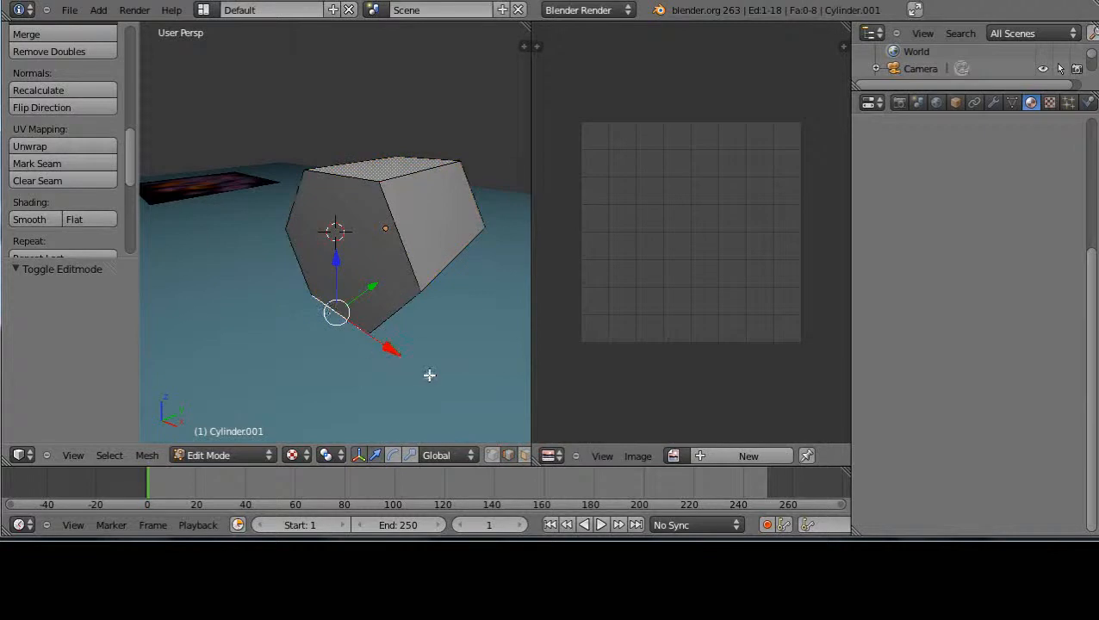
{"action": "middle_click_drag", "start_coordinate": [449, 373], "coordinate": [228, 365]}
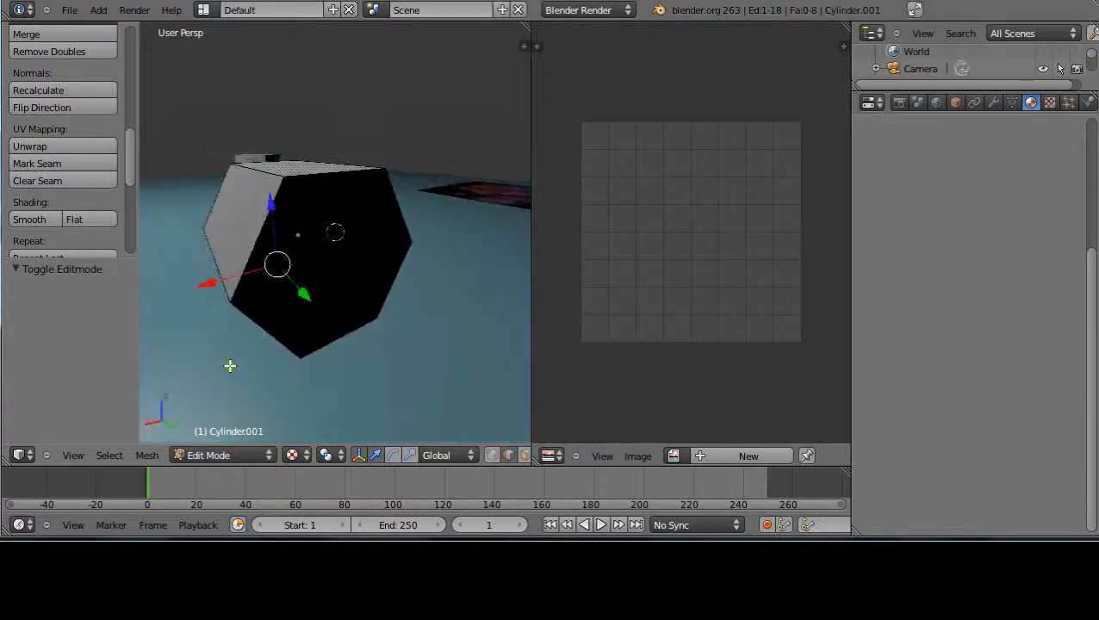
{"action": "right_click", "coordinate": [332, 342], "text": "shift"}
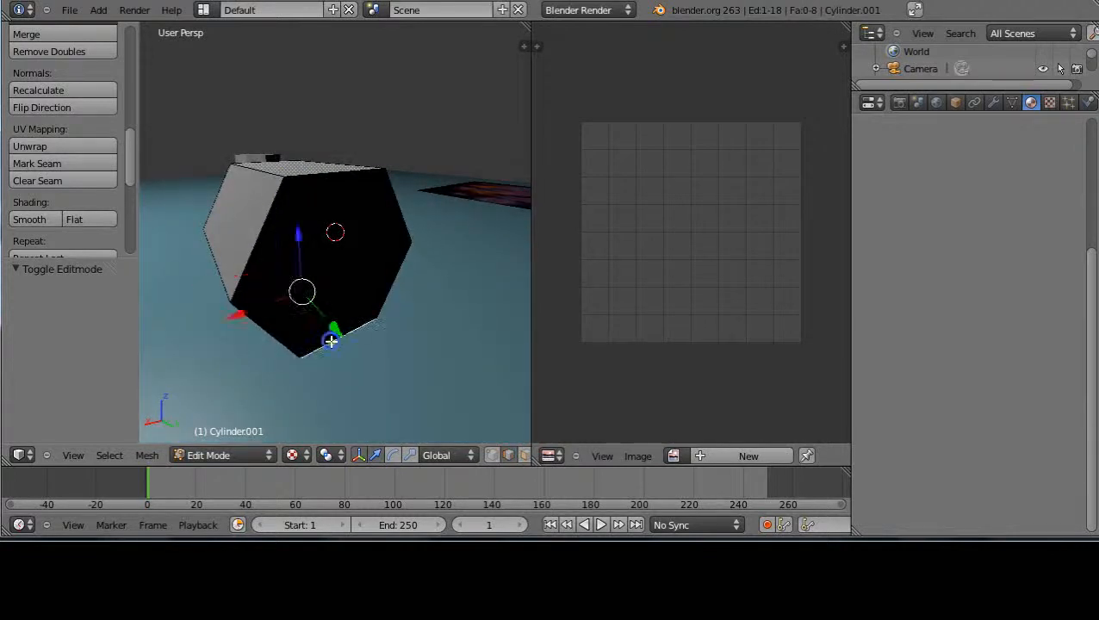
{"action": "middle_click_drag", "start_coordinate": [318, 376], "coordinate": [538, 373]}
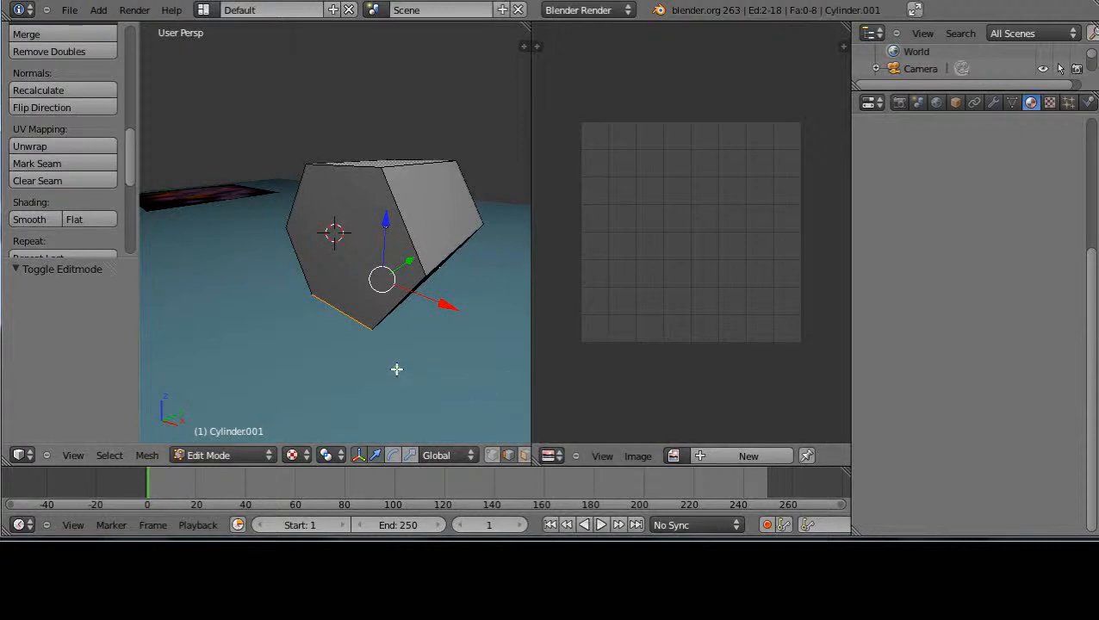
- Invert the edge selection so every cylinder edge except the two lower cap edges is selected, and check it from both ends
{"action": "left_click", "coordinate": [106, 456]}
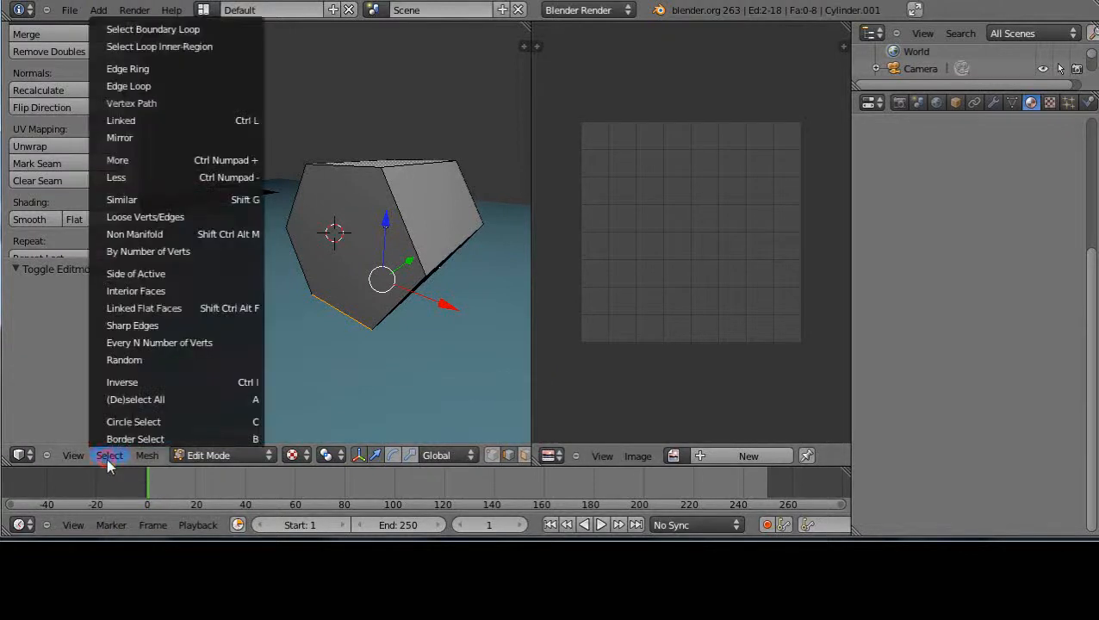
{"action": "left_click", "coordinate": [137, 383]}
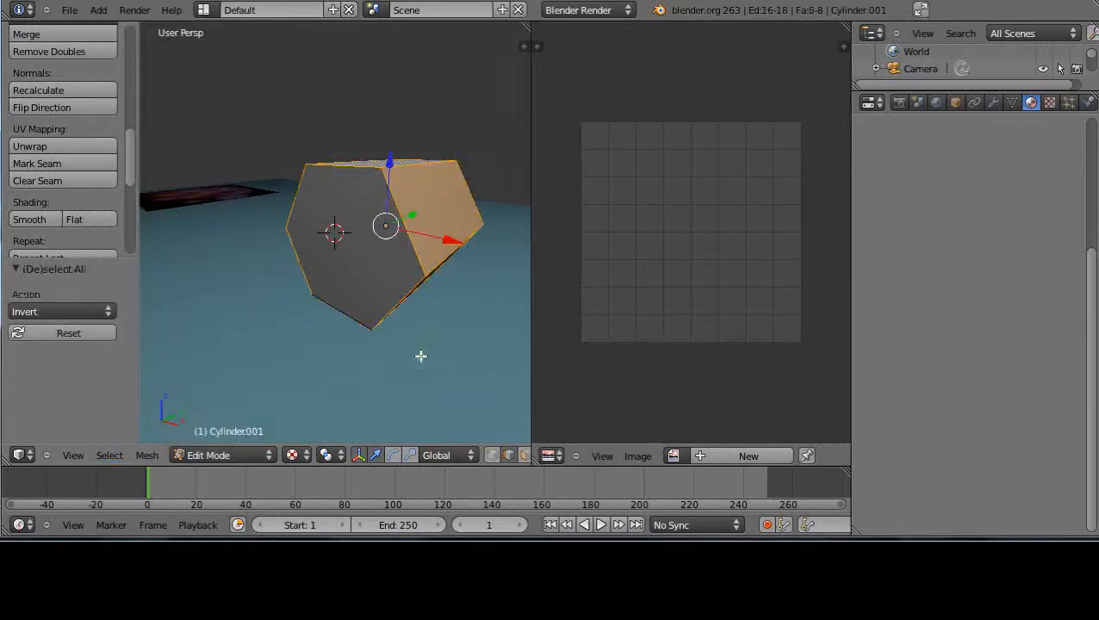
{"action": "middle_click_drag", "start_coordinate": [420, 356], "coordinate": [312, 331]}
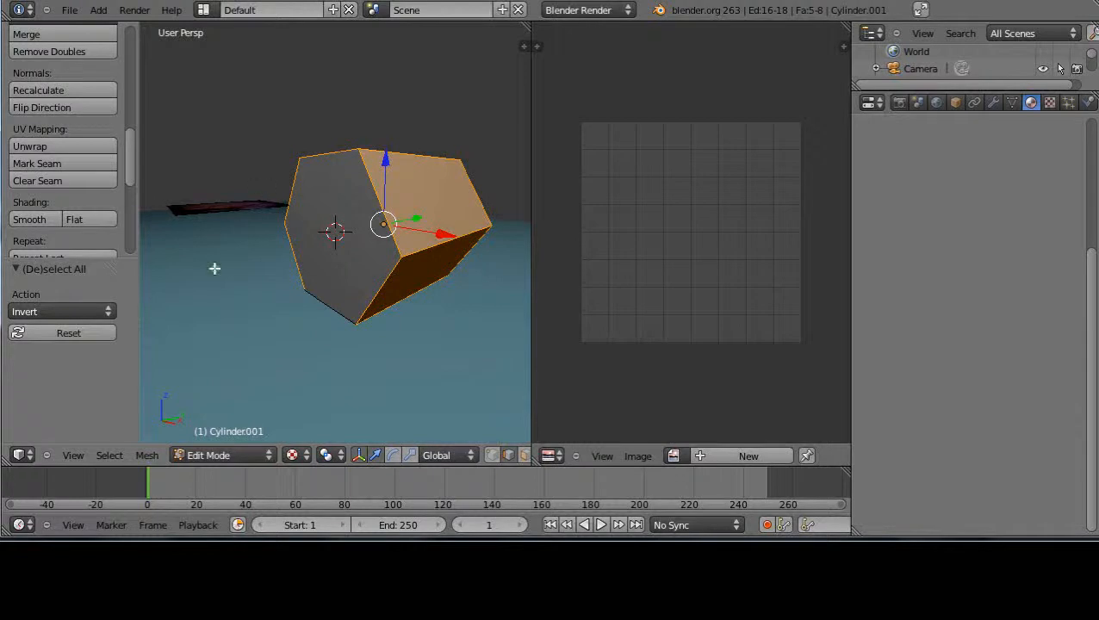
{"action": "middle_click_drag", "start_coordinate": [376, 370], "coordinate": [217, 376]}
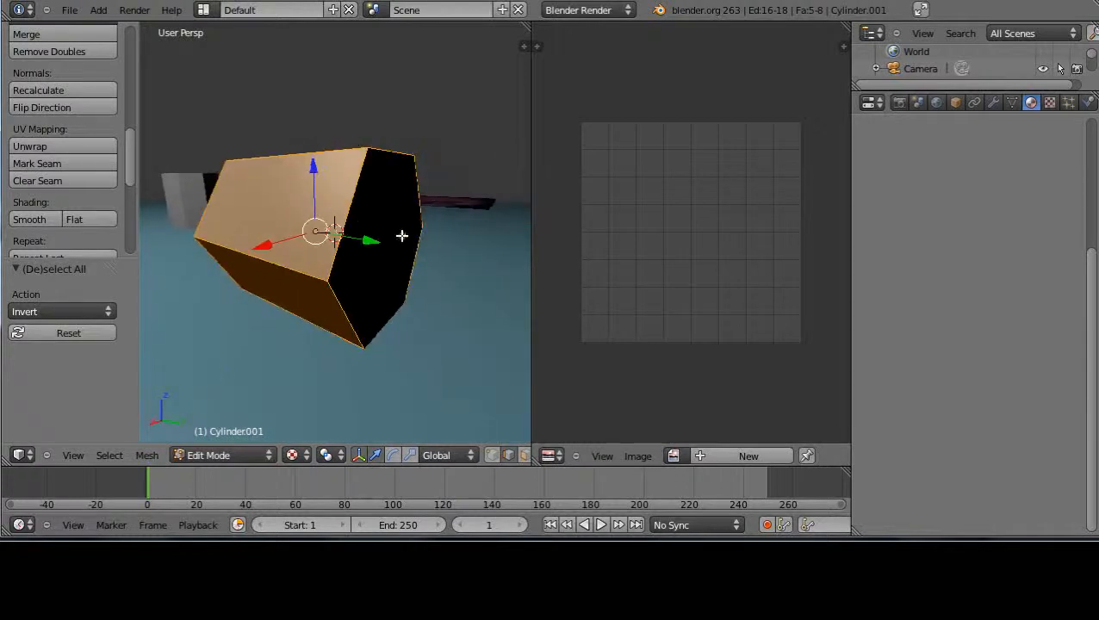
{"action": "middle_click_drag", "start_coordinate": [367, 363], "coordinate": [526, 327]}
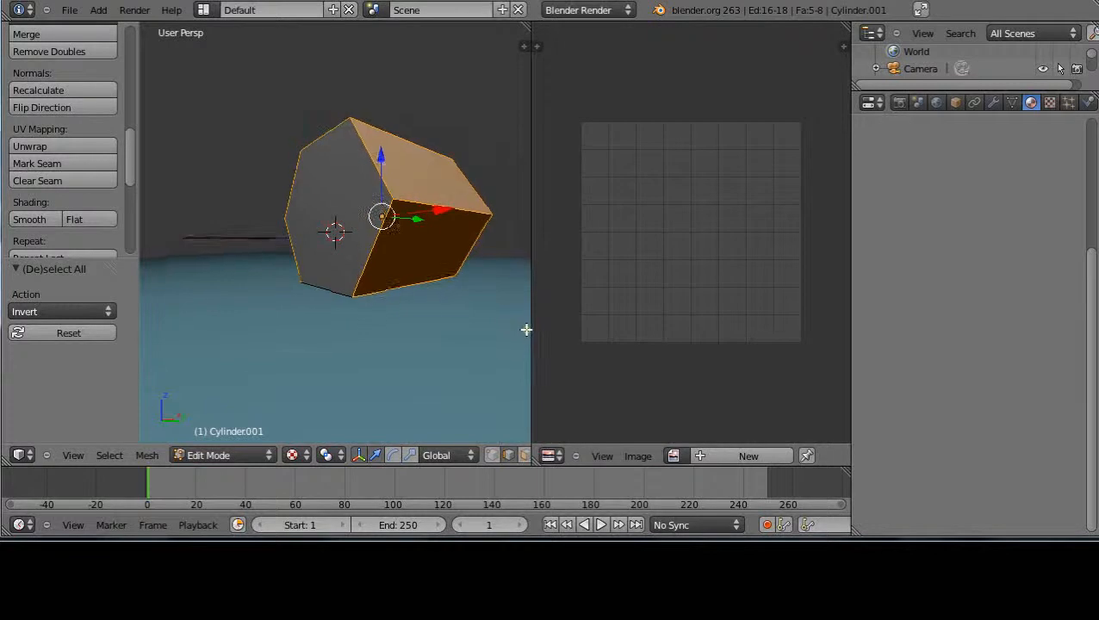
{"action": "middle_click_drag", "start_coordinate": [400, 351], "coordinate": [407, 328]}
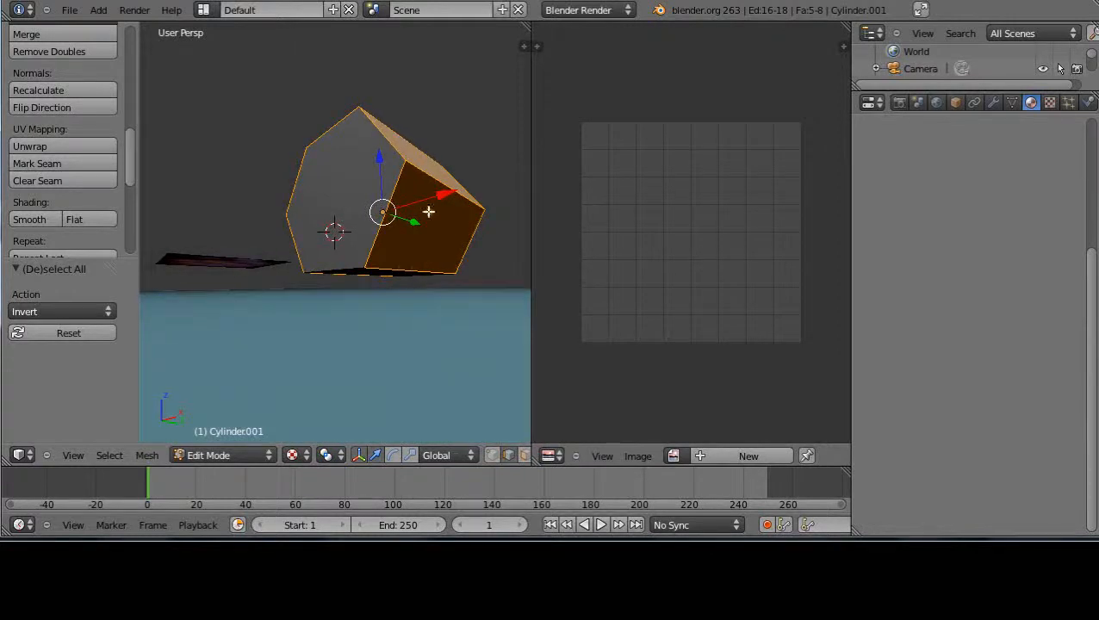
- Deselect the lower lengthwise edge joining the two end caps and mark the remaining selected edges as seams
{"action": "right_click", "coordinate": [422, 272], "text": "shift"}
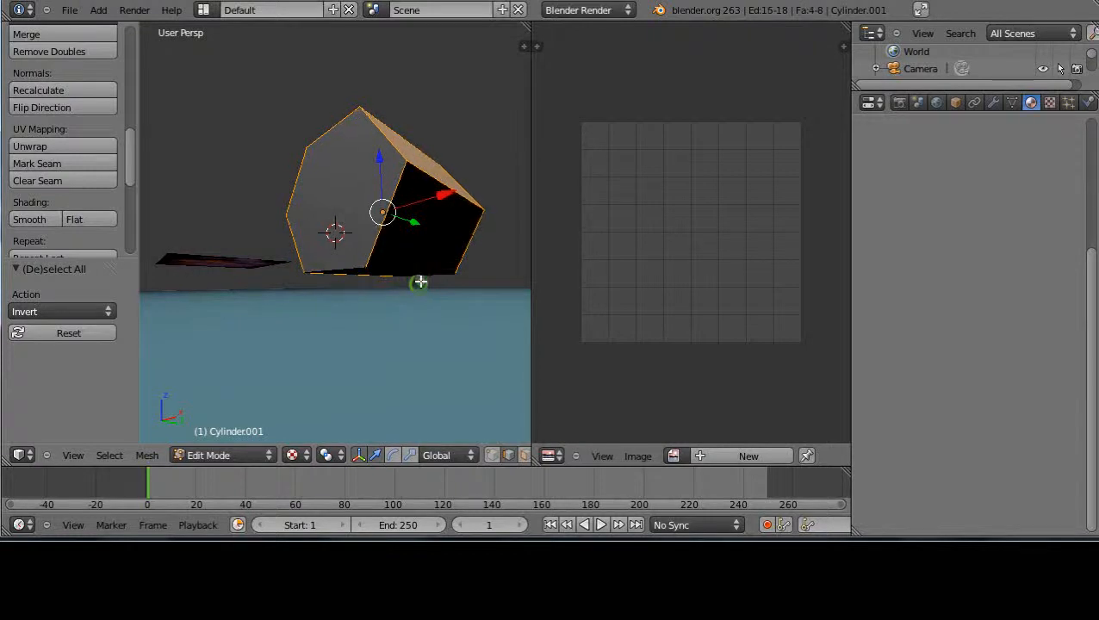
{"action": "middle_click_drag", "start_coordinate": [420, 283], "coordinate": [420, 358]}
{"action": "scroll", "coordinate": [343, 239], "scroll_direction": "down", "scroll_amount": 1}
{"action": "scroll", "coordinate": [342, 240], "scroll_direction": "up", "scroll_amount": 2}
{"action": "scroll", "coordinate": [342, 249], "scroll_direction": "down", "scroll_amount": 1}
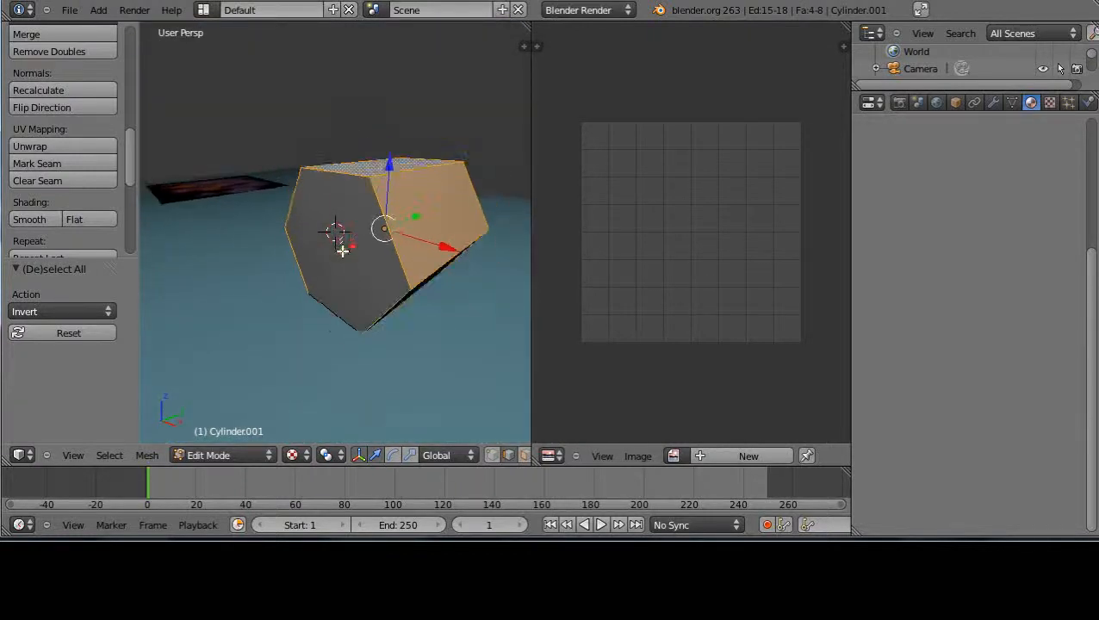
{"action": "left_click", "coordinate": [55, 163]}
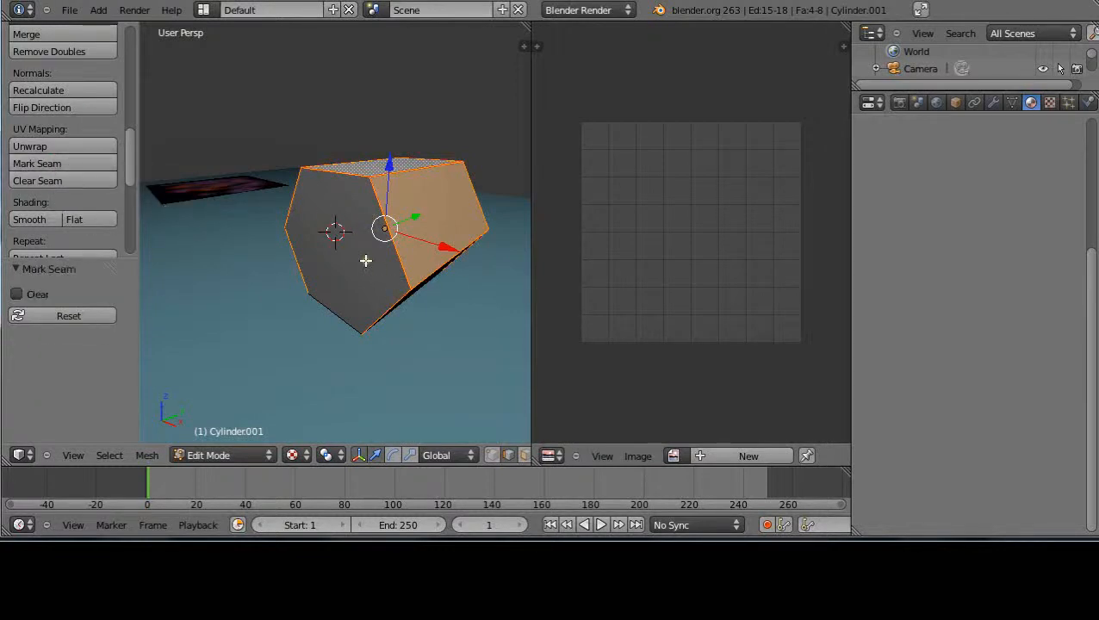
- Select the whole cylinder mesh, unwrap it, and examine the resulting UV islands
{"action": "key", "text": "a"}
{"action": "key", "text": "a"}
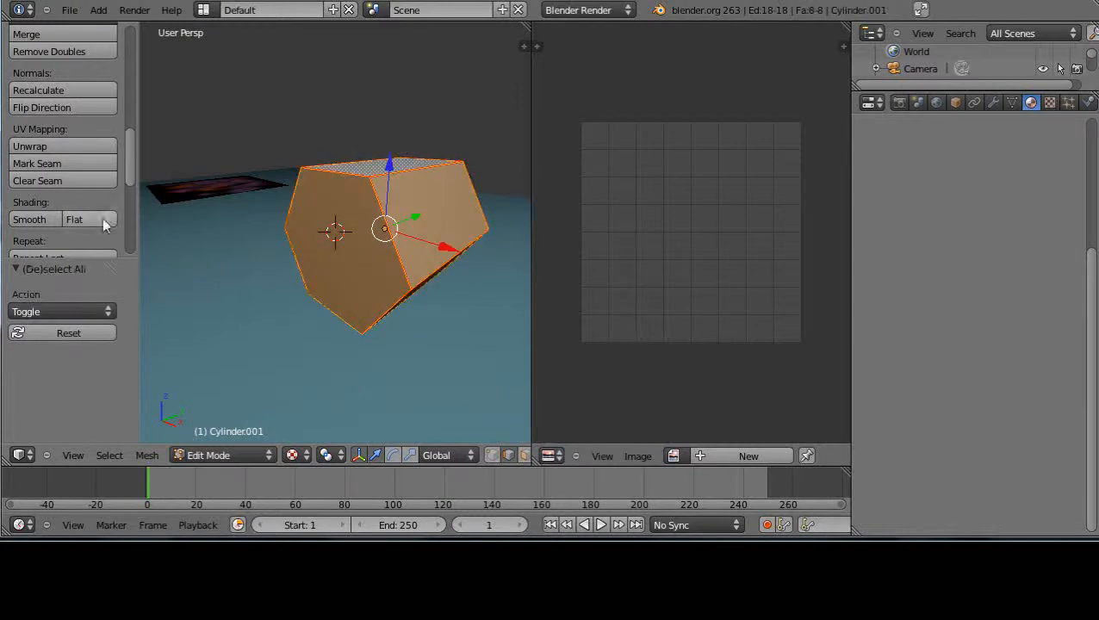
{"action": "left_click", "coordinate": [73, 147]}
{"action": "left_click", "coordinate": [71, 148]}
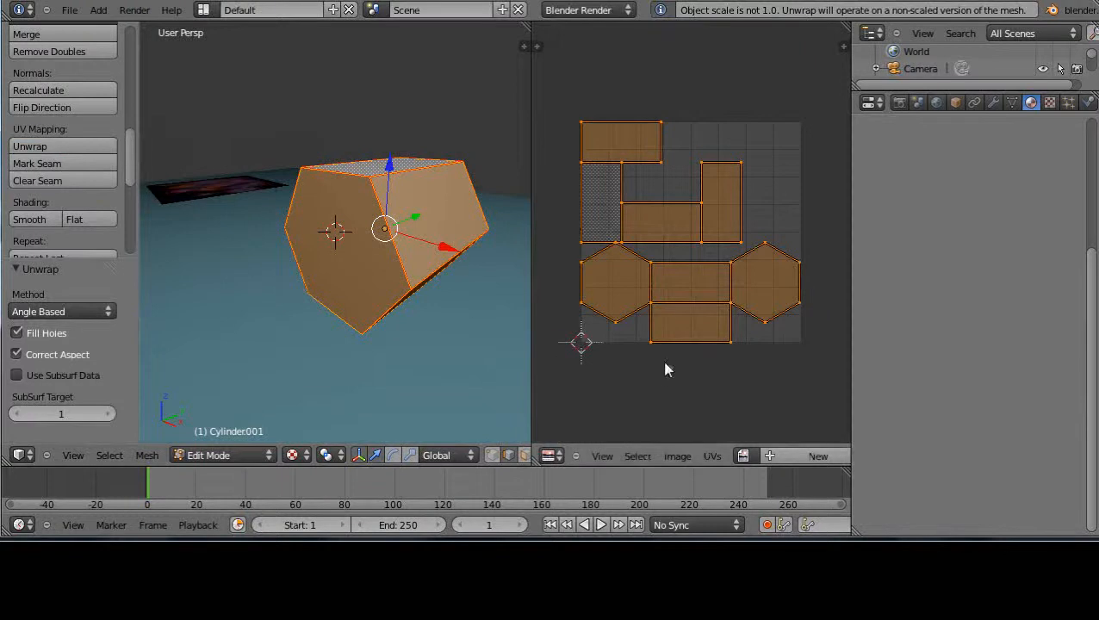
{"action": "scroll", "coordinate": [705, 334], "scroll_direction": "down", "scroll_amount": 2}
{"action": "scroll", "coordinate": [706, 334], "scroll_direction": "up", "scroll_amount": 3}
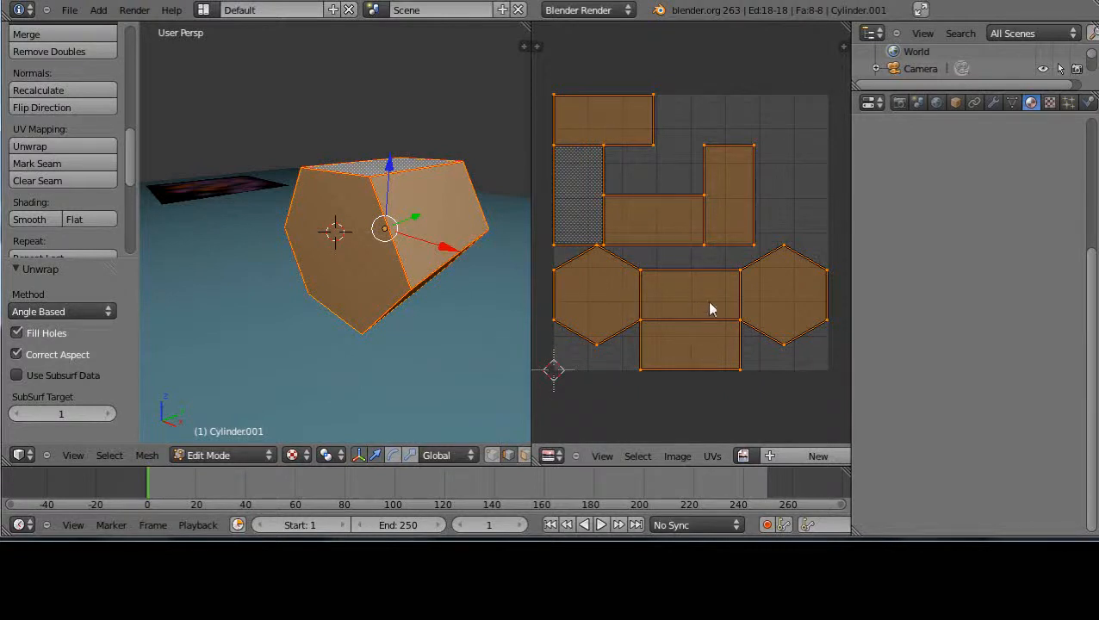
{"action": "scroll", "coordinate": [725, 292], "scroll_direction": "down", "scroll_amount": 1}
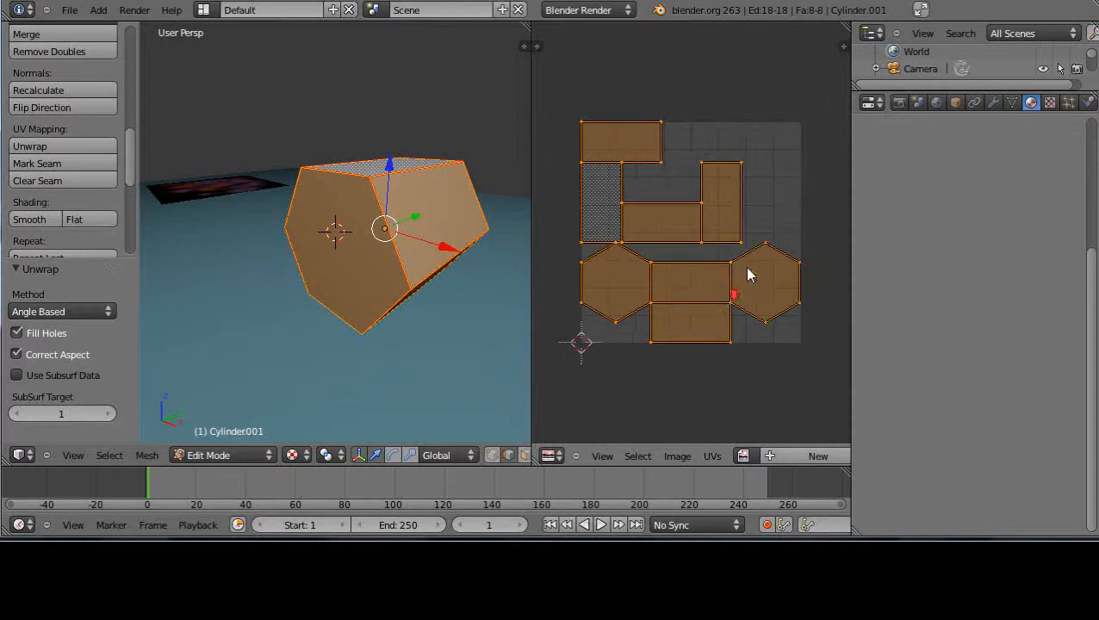
{"action": "scroll", "coordinate": [772, 268], "scroll_direction": "up", "scroll_amount": 2}
{"action": "scroll", "coordinate": [772, 266], "scroll_direction": "down", "scroll_amount": 2}
- Undo the unwrap and seam marking, and add the lower lengthwise edge back to the selection
{"action": "key", "text": "a"}
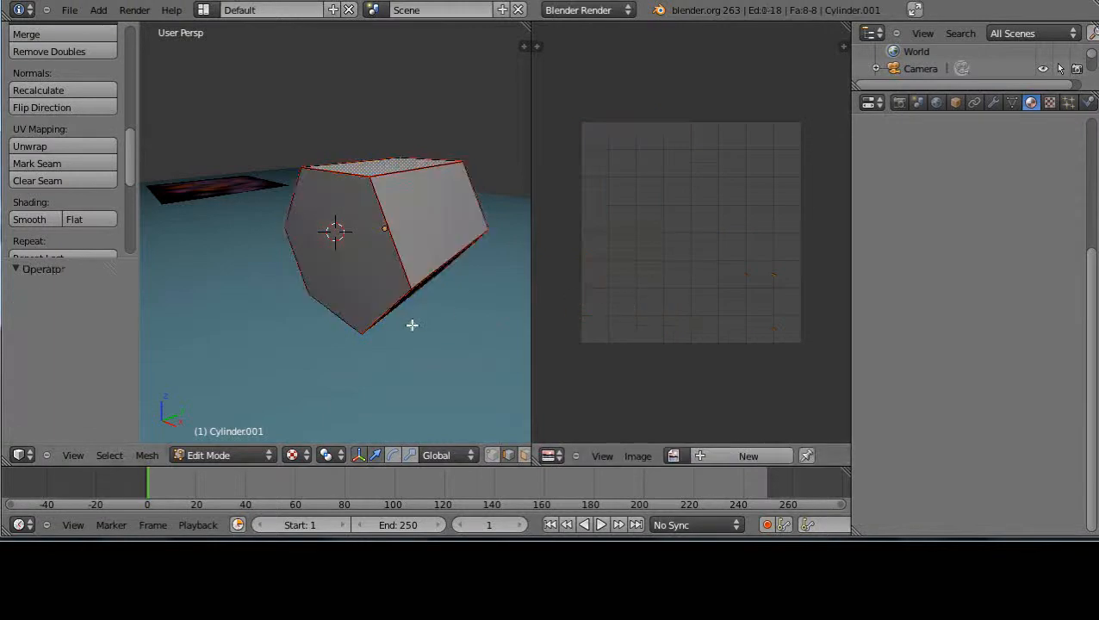
{"action": "key", "text": "a"}
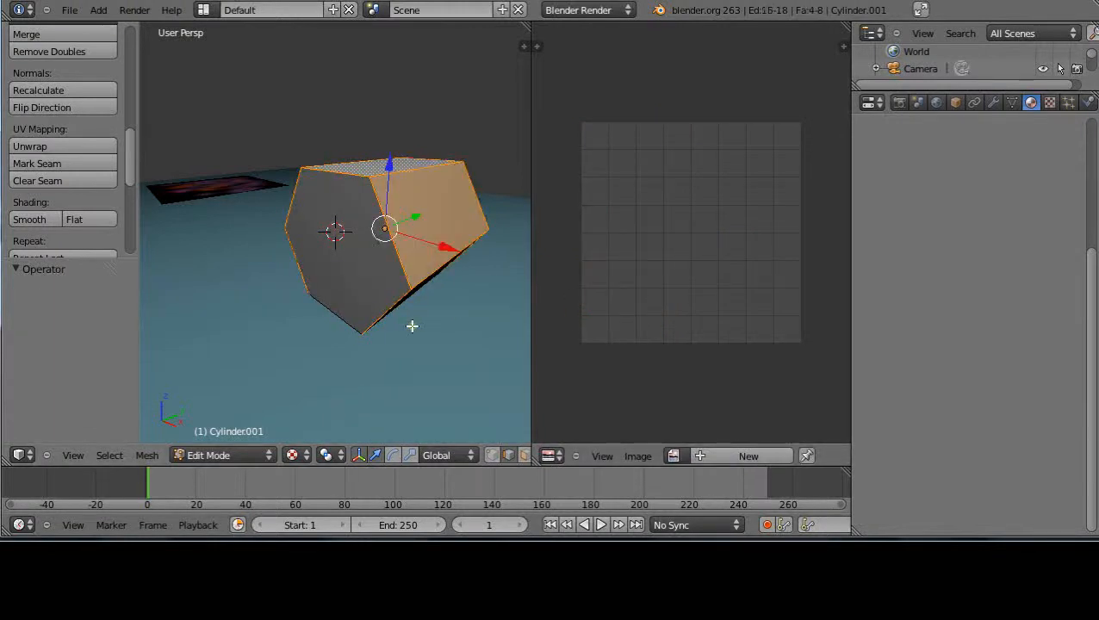
{"action": "middle_click_drag", "start_coordinate": [412, 326], "coordinate": [411, 253]}
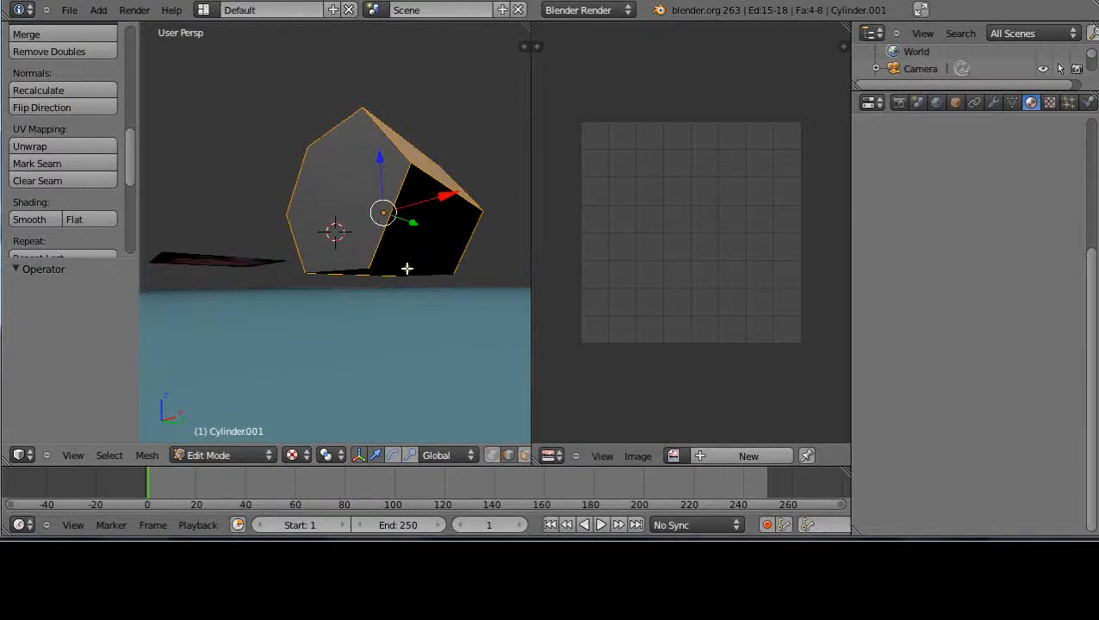
{"action": "right_click", "coordinate": [404, 271], "text": "shift"}
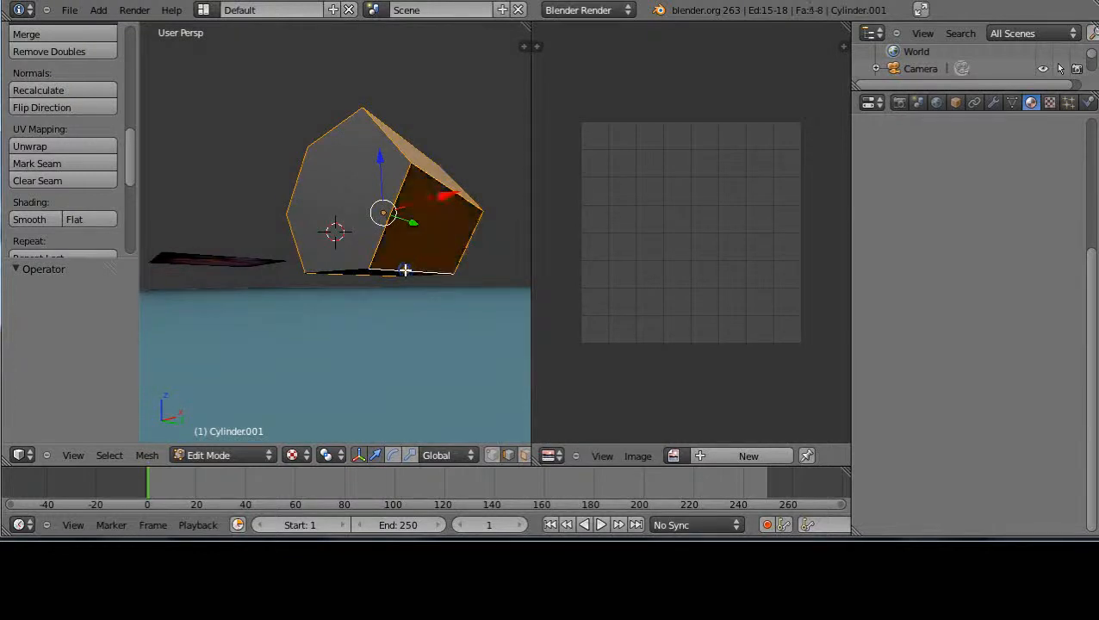
{"action": "middle_click_drag", "start_coordinate": [437, 292], "coordinate": [363, 297]}
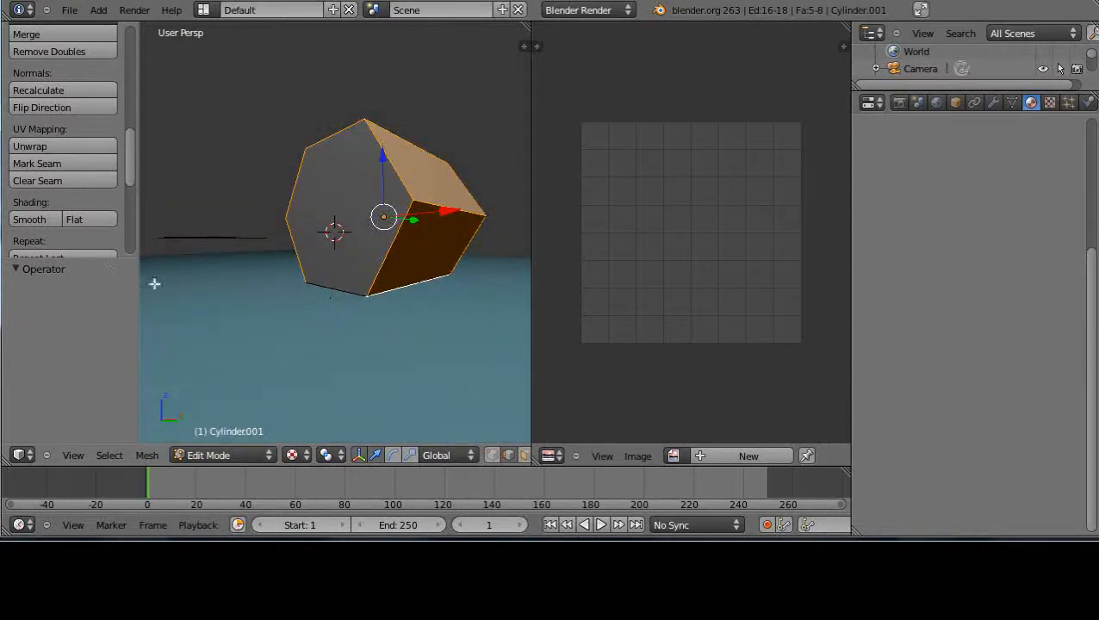
- Mark the selected cylinder edges as seams, and unwrap the whole cylinder mesh with every face selected
{"action": "left_click", "coordinate": [66, 166]}
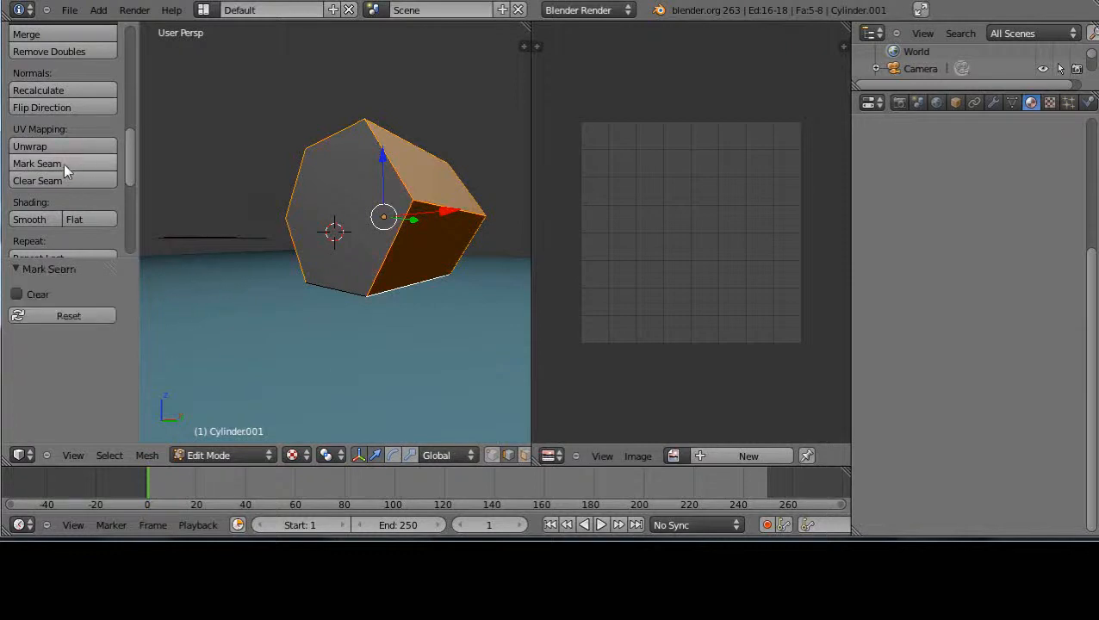
{"action": "key", "text": "a"}
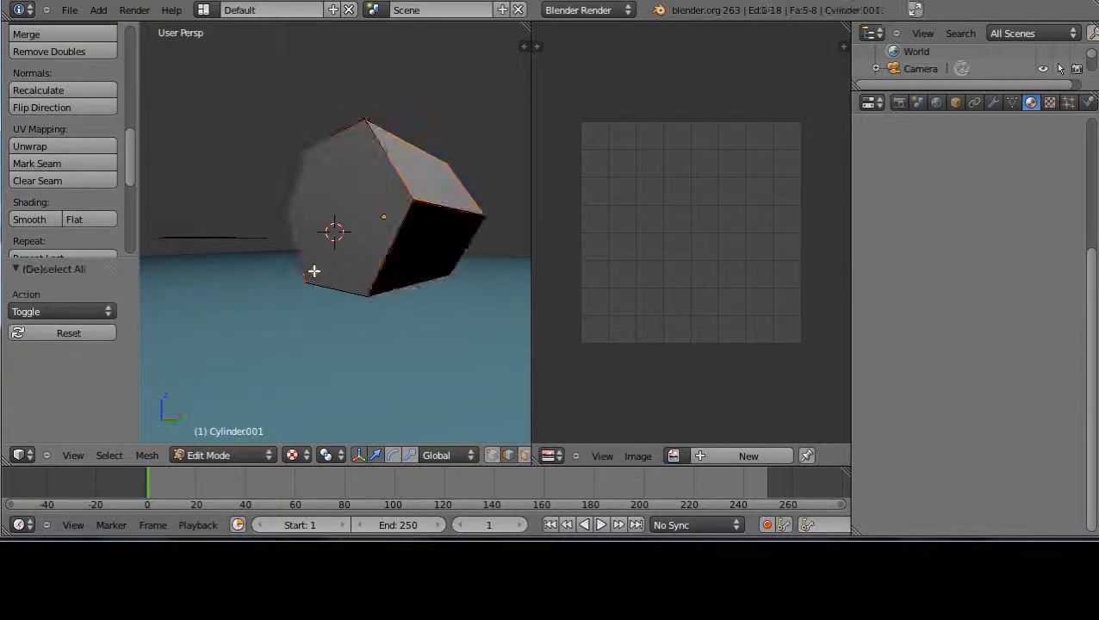
{"action": "key", "text": "a"}
{"action": "left_click", "coordinate": [59, 147]}
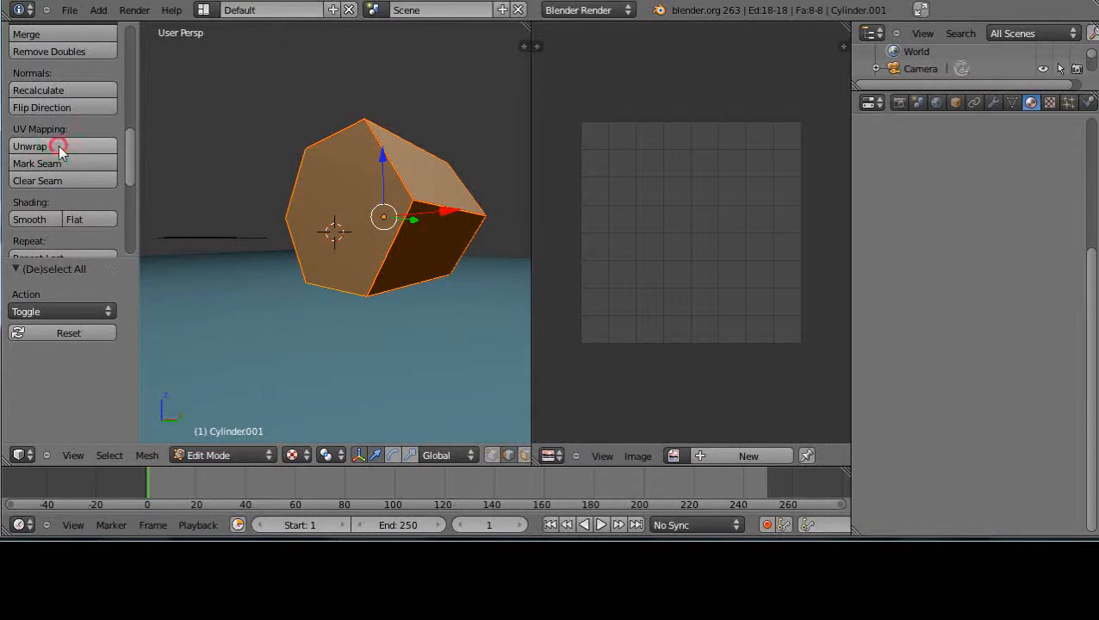
{"action": "left_click", "coordinate": [58, 148]}
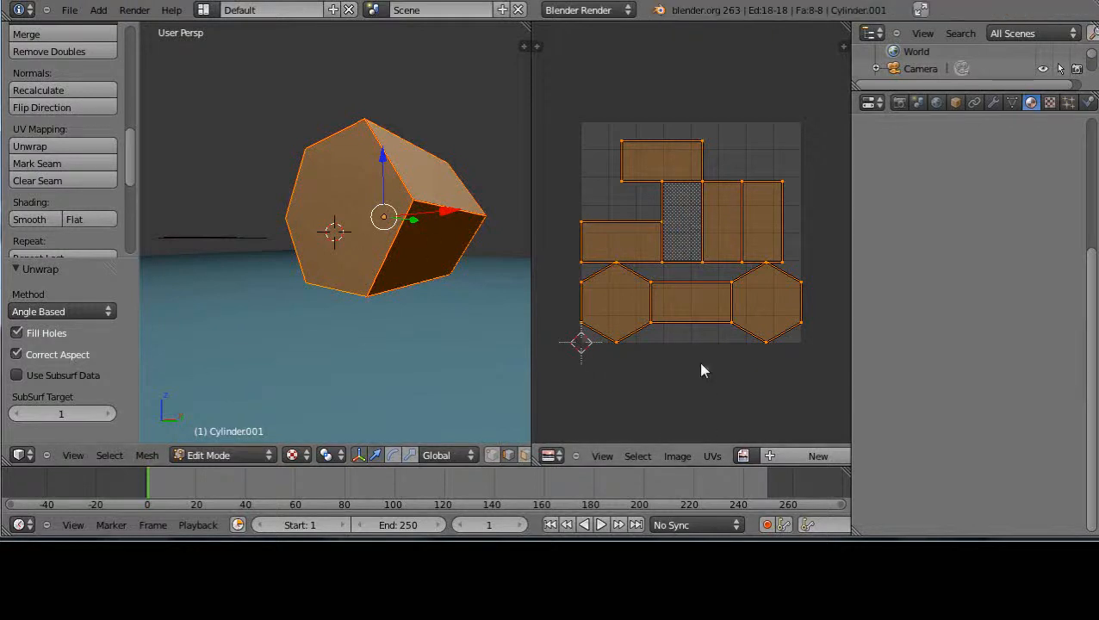
- Try moving the upper outer corner vertex of the rightmost side-face UV island upward, and cancel the move
{"action": "scroll", "coordinate": [711, 351], "scroll_direction": "up", "scroll_amount": 2}
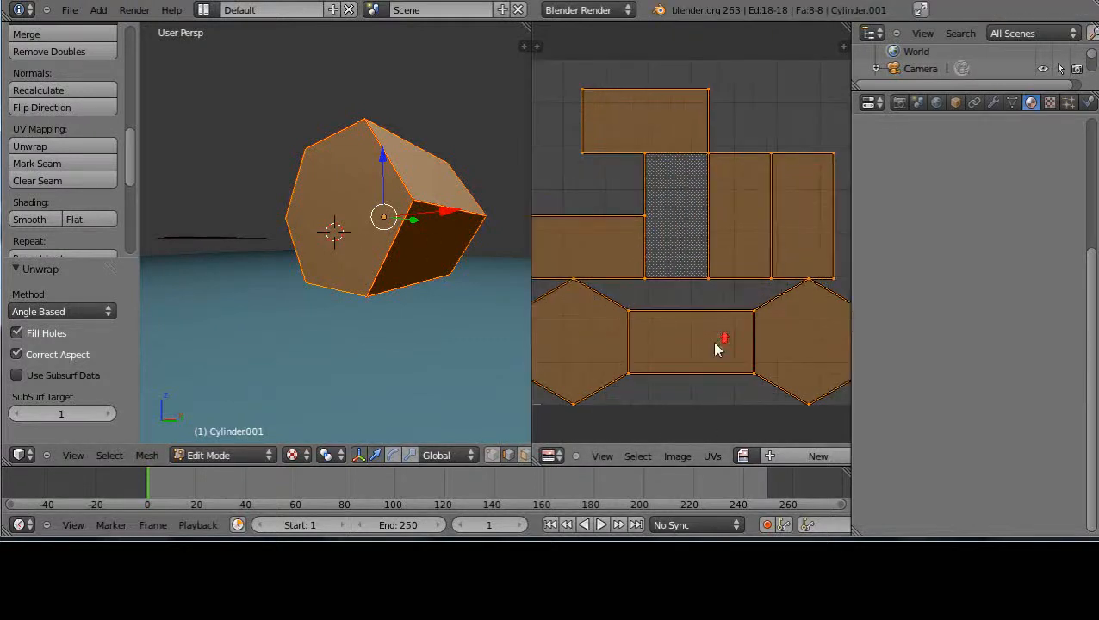
{"action": "scroll", "coordinate": [715, 350], "scroll_direction": "down", "scroll_amount": 1}
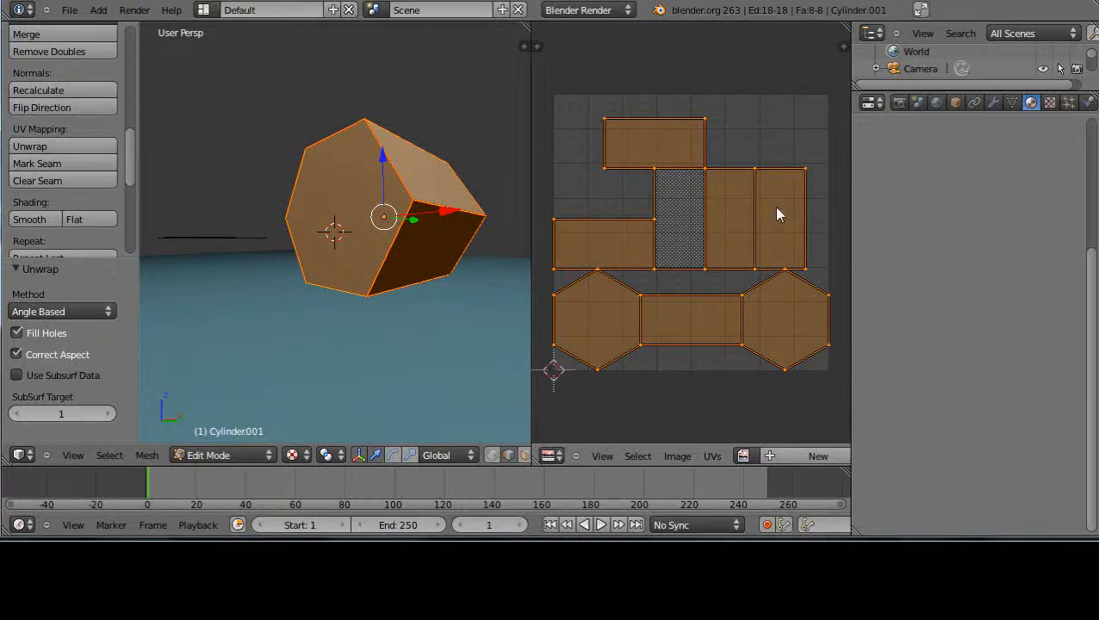
{"action": "right_click", "coordinate": [806, 168]}
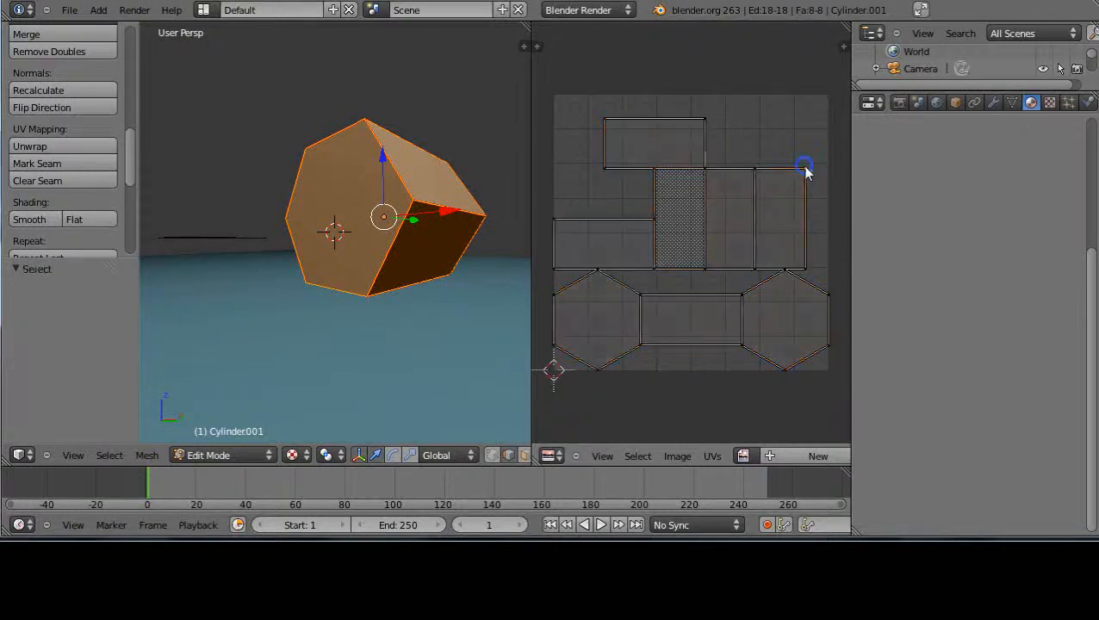
{"action": "key", "text": "g"}
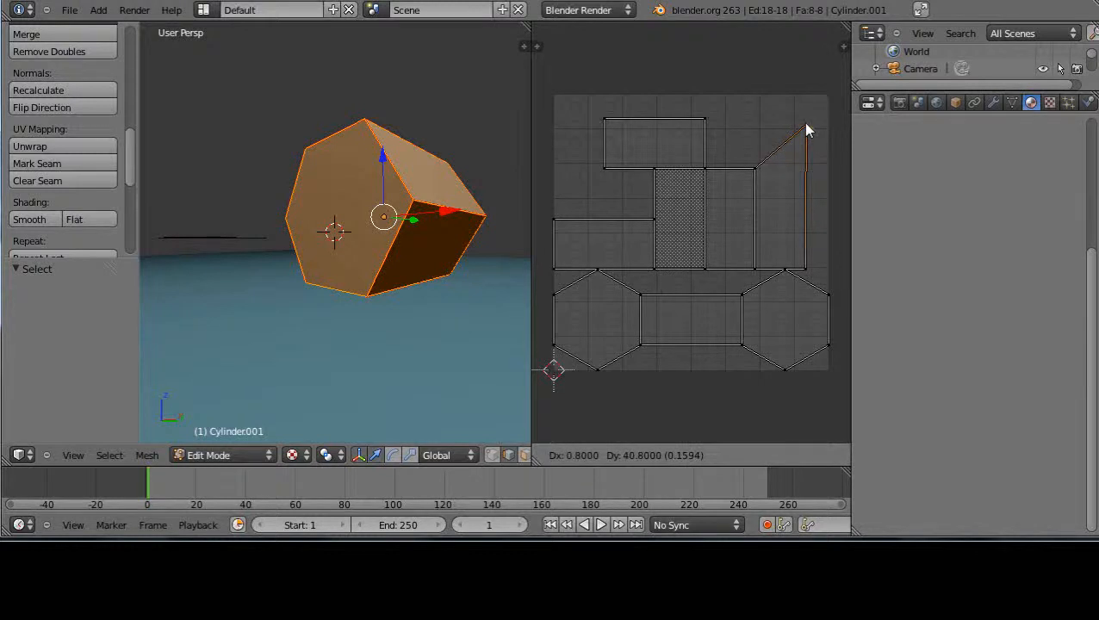
{"action": "right_click", "coordinate": [806, 129]}
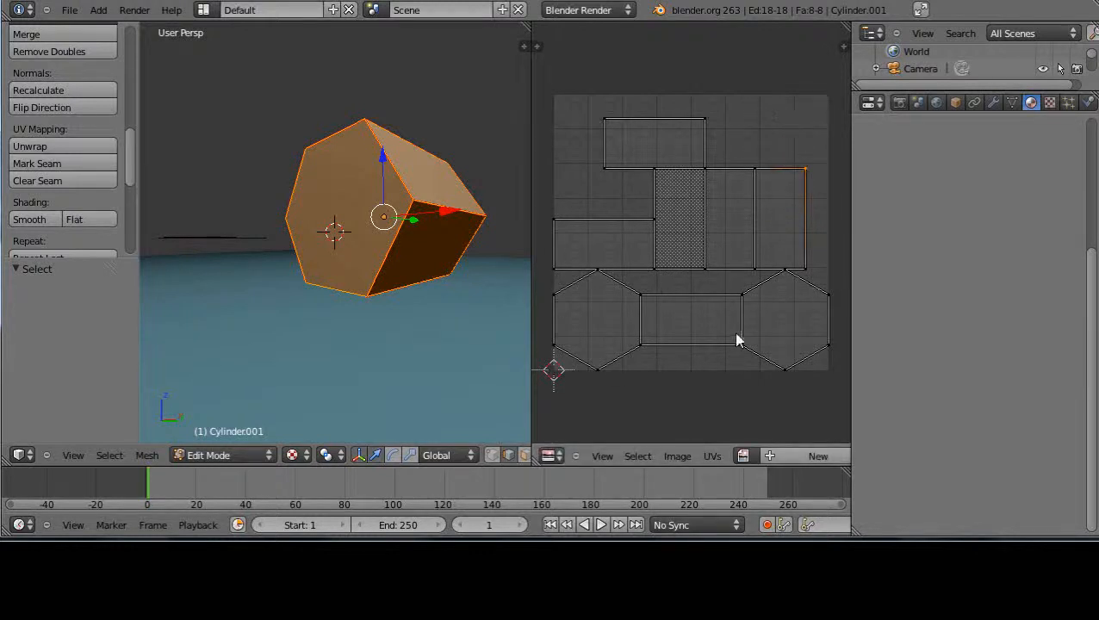
- Examine the unwrapped side-face and end-cap islands in the UV layout and compare them with the cylinder from several angles
{"action": "scroll", "coordinate": [776, 290], "scroll_direction": "up", "scroll_amount": 3}
{"action": "scroll", "coordinate": [776, 287], "scroll_direction": "down", "scroll_amount": 2}
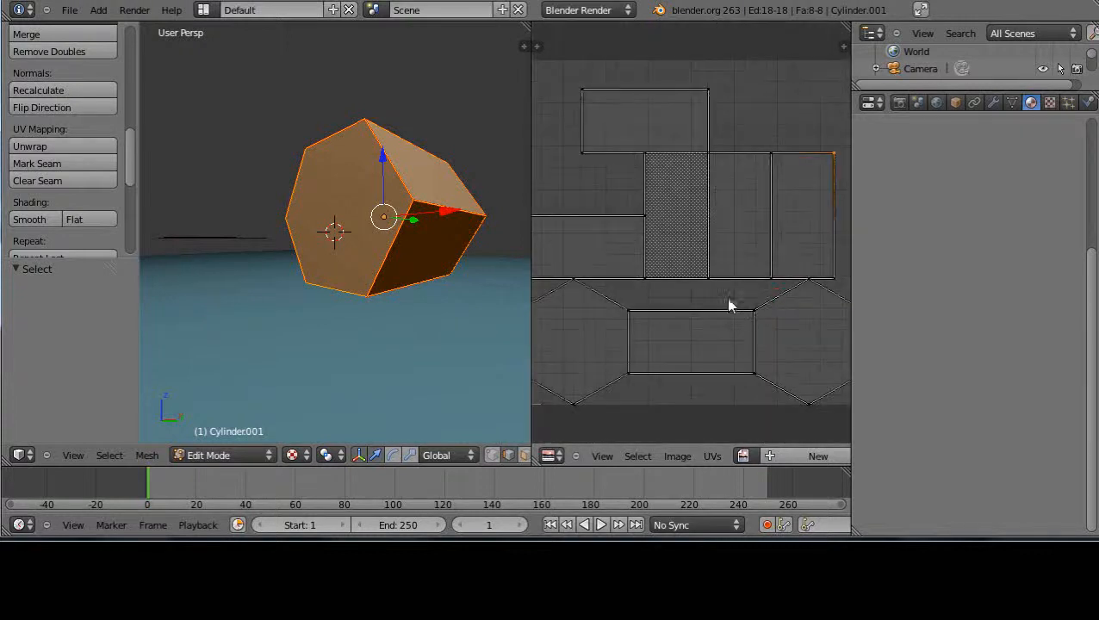
{"action": "scroll", "coordinate": [728, 203], "scroll_direction": "down", "scroll_amount": 1}
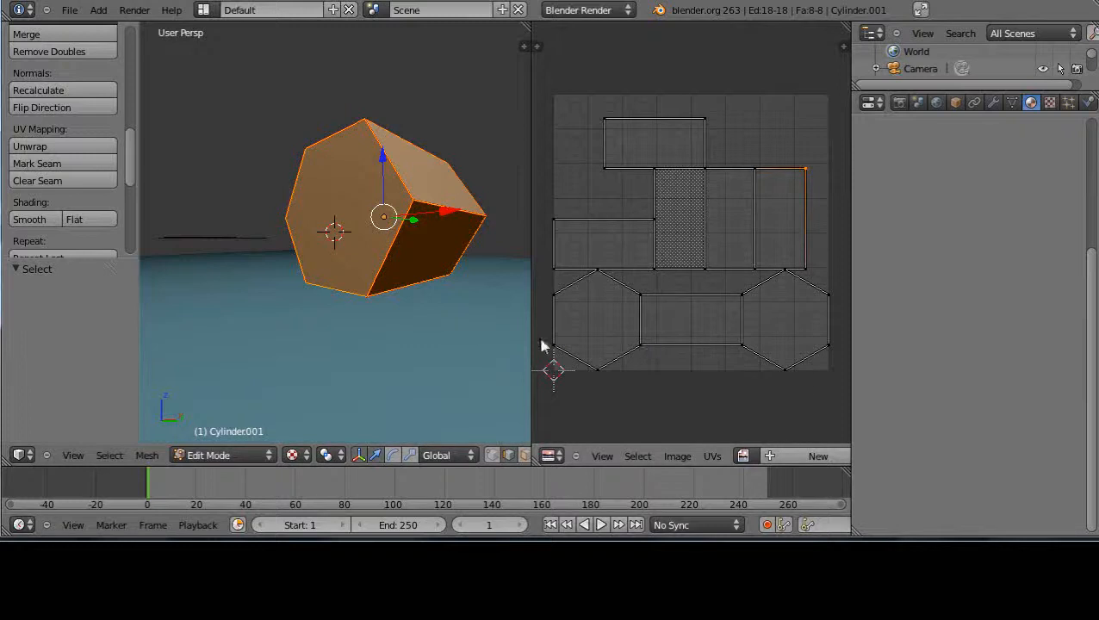
{"action": "scroll", "coordinate": [753, 282], "scroll_direction": "down", "scroll_amount": 1}
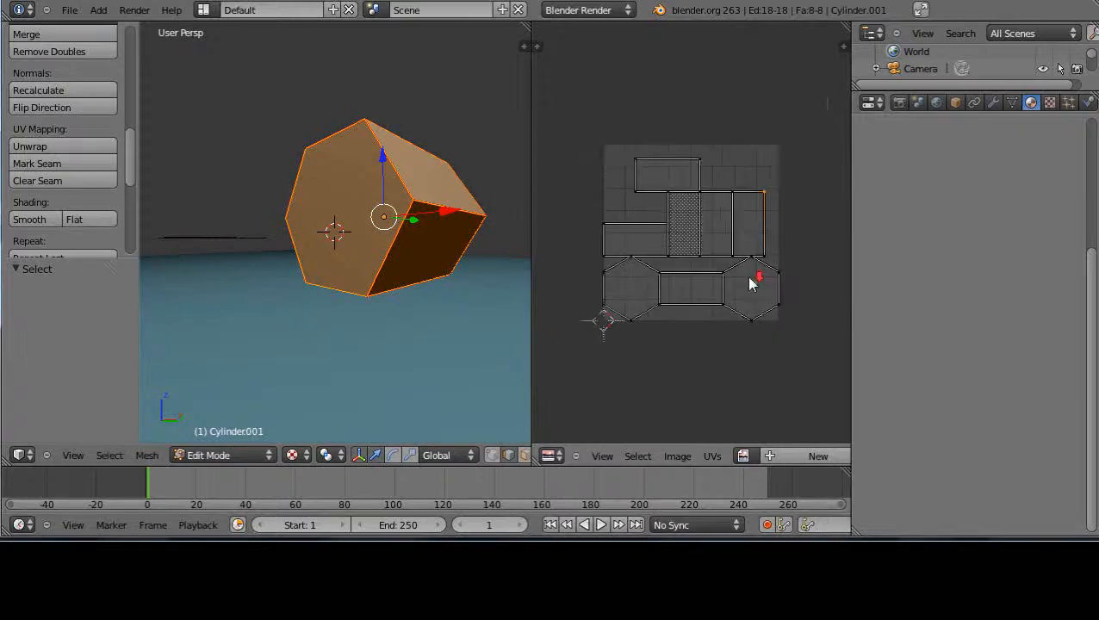
{"action": "scroll", "coordinate": [753, 280], "scroll_direction": "up", "scroll_amount": 1}
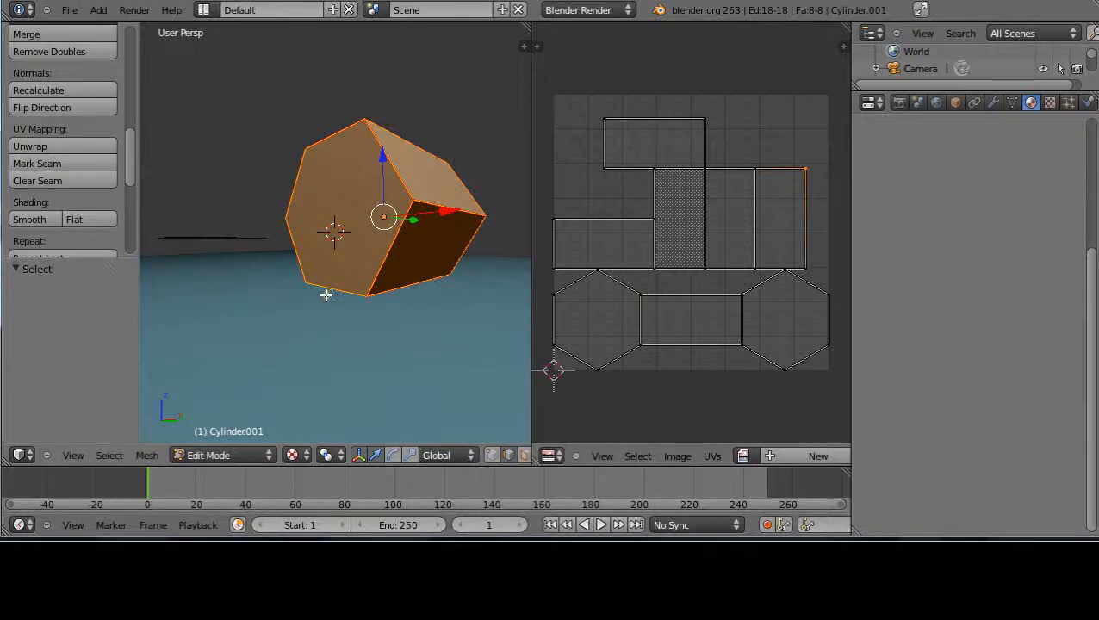
{"action": "scroll", "coordinate": [326, 296], "scroll_direction": "down", "scroll_amount": 2}
{"action": "middle_click_drag", "start_coordinate": [325, 295], "coordinate": [199, 331]}
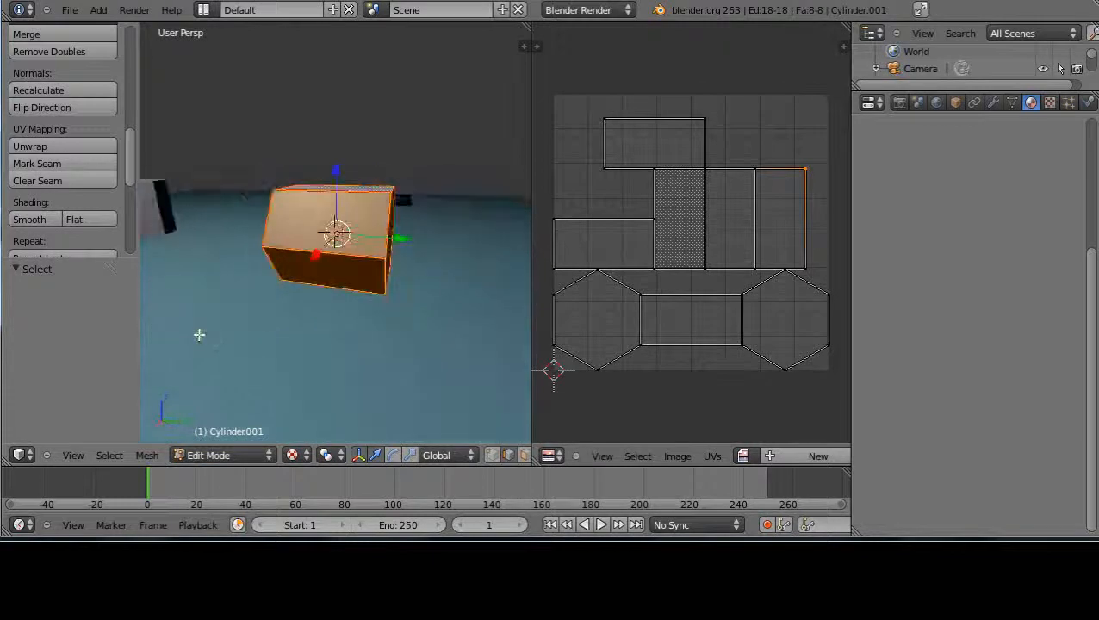
{"action": "middle_click_drag", "start_coordinate": [297, 316], "coordinate": [358, 328]}
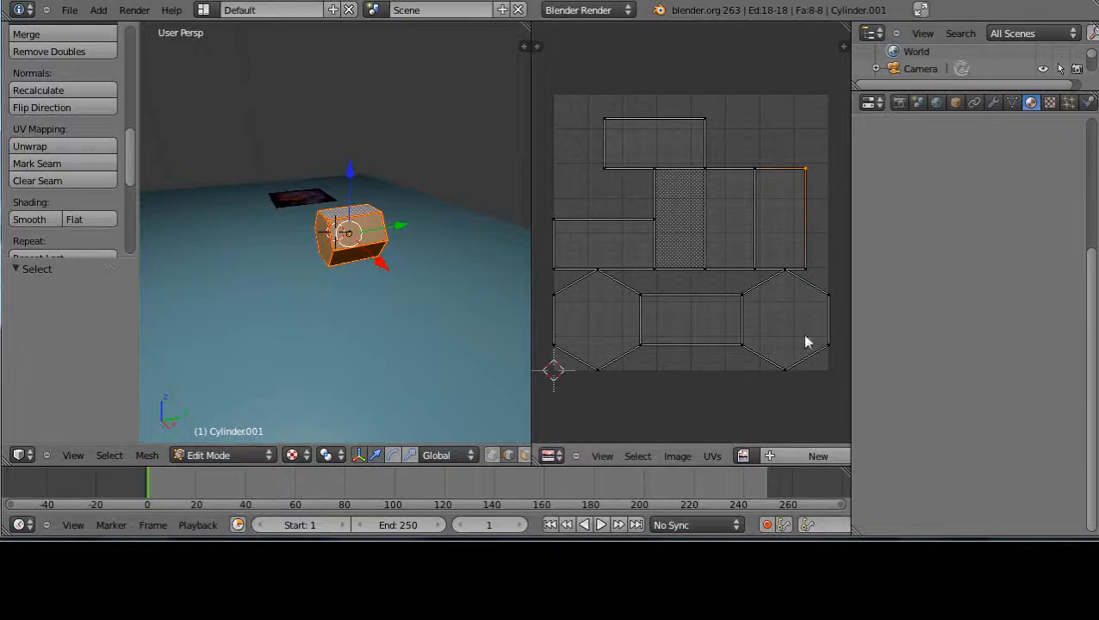